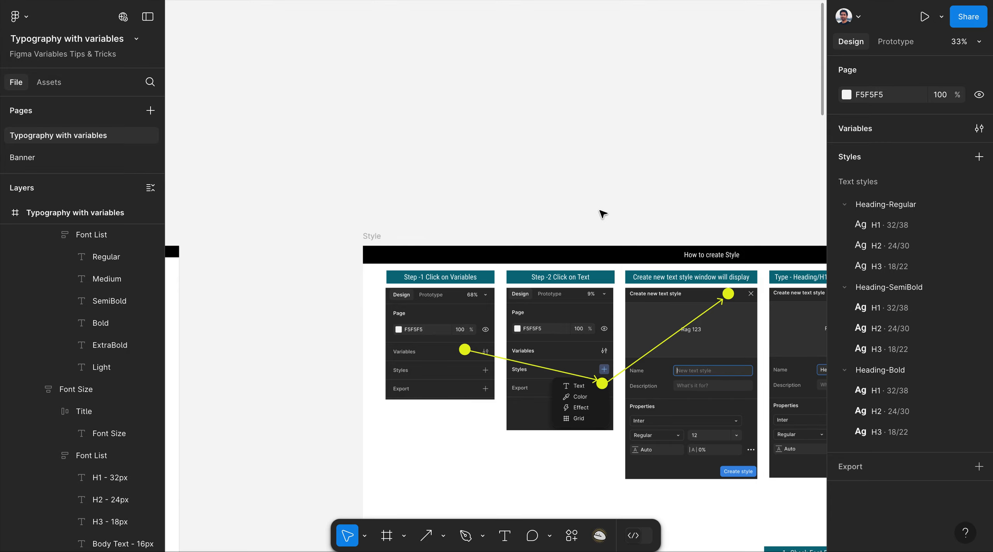
Select the Typography with variables board and zoom in until its font lists are readable.
{"action": "scroll", "coordinate": [602, 213], "scroll_direction": "down", "scroll_amount": 5}
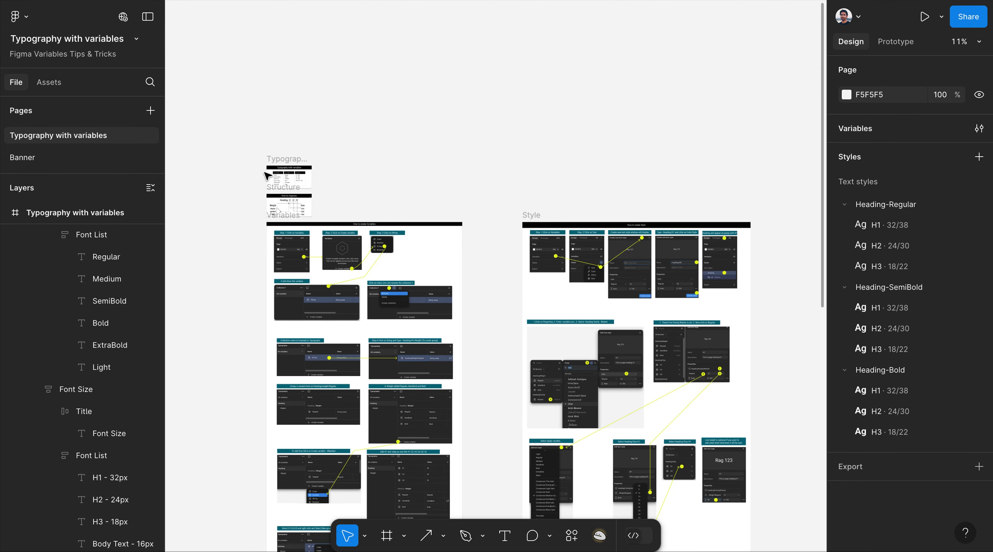
{"action": "scroll", "coordinate": [272, 171], "scroll_direction": "up", "scroll_amount": 5}
{"action": "left_click", "coordinate": [286, 175]}
{"action": "scroll", "coordinate": [283, 173], "scroll_direction": "up", "scroll_amount": 3}
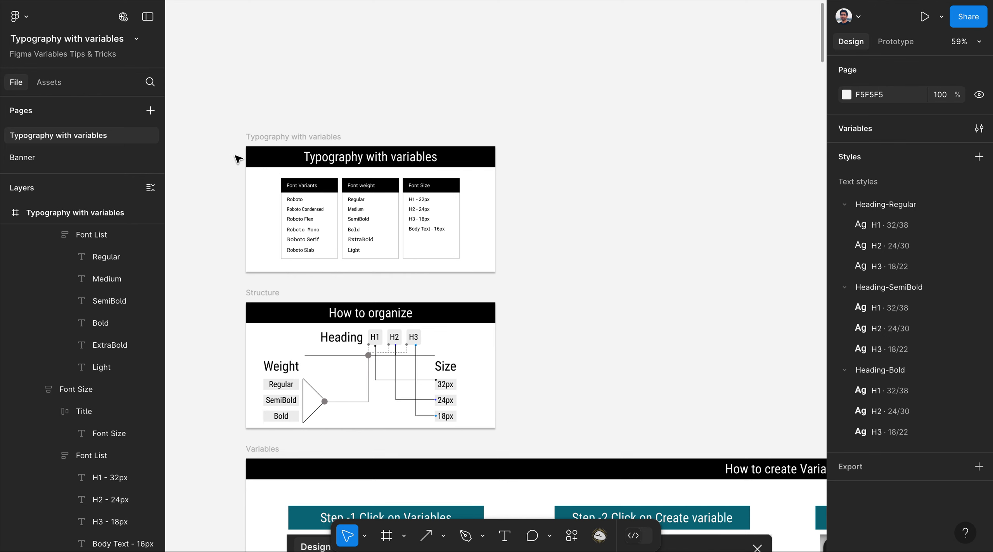
{"action": "scroll", "coordinate": [237, 158], "scroll_direction": "up", "scroll_amount": 2}
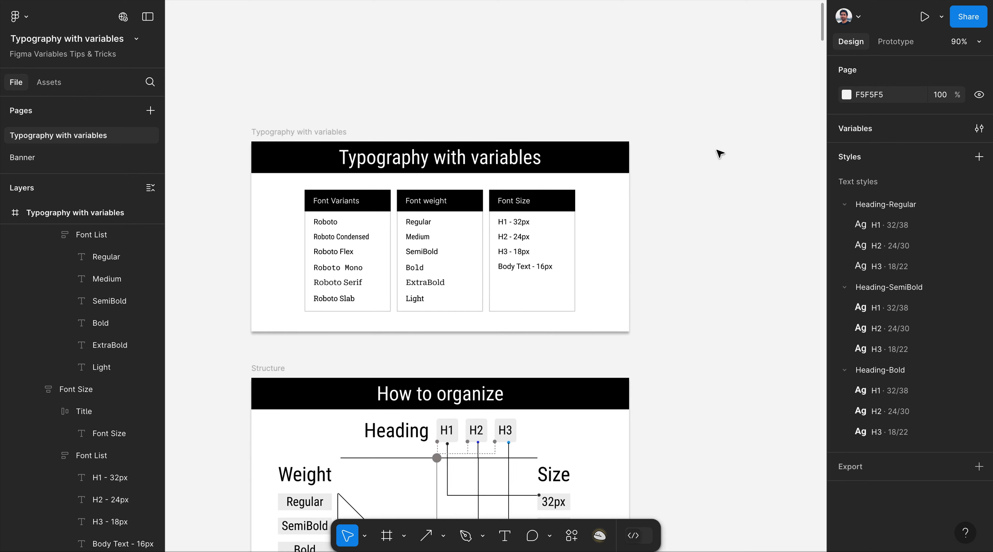
Open the local variables and browse the Heading group's Weight, Size and Family variables.
{"action": "left_click", "coordinate": [874, 131]}
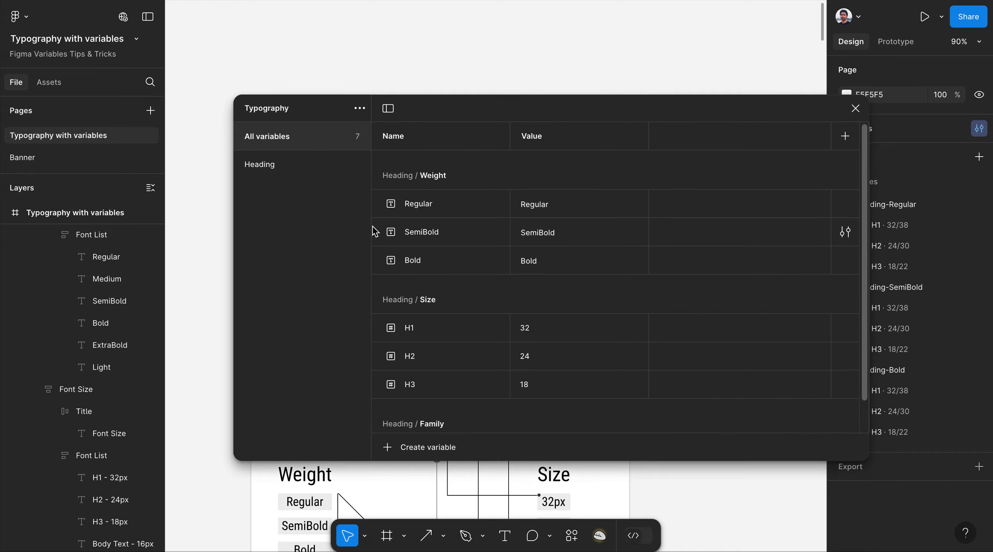
{"action": "left_click_drag", "start_coordinate": [498, 107], "coordinate": [444, 30]}
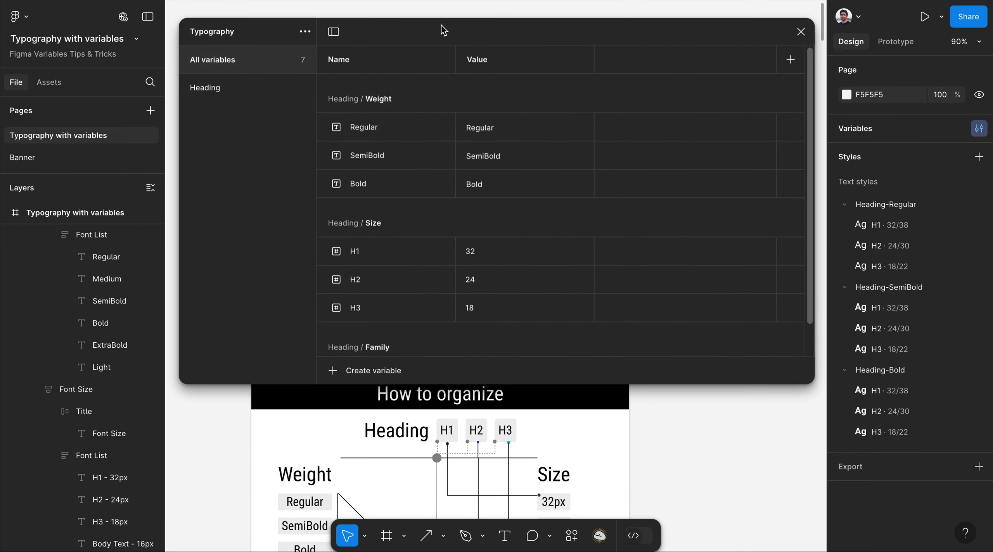
{"action": "left_click", "coordinate": [186, 88]}
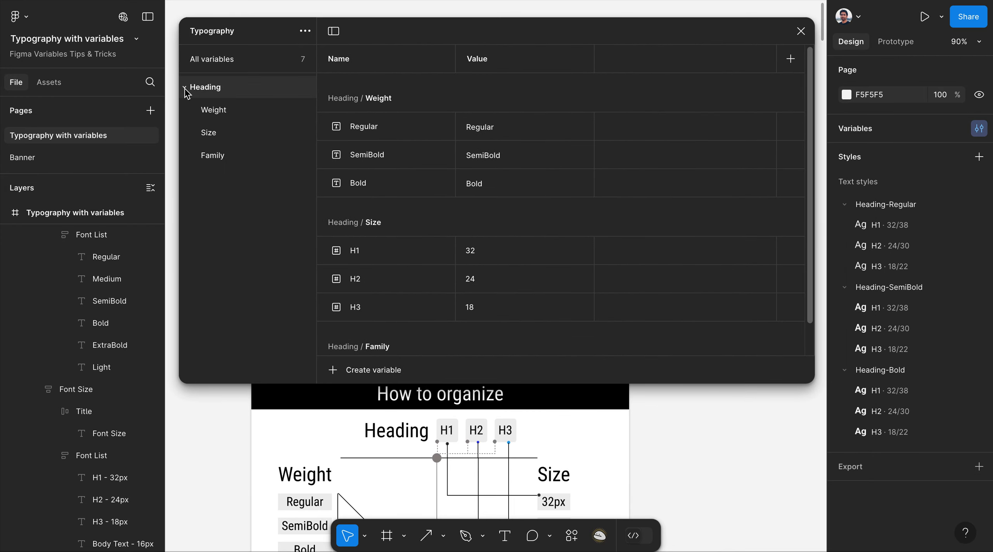
{"action": "left_click", "coordinate": [224, 115]}
{"action": "left_click", "coordinate": [216, 135]}
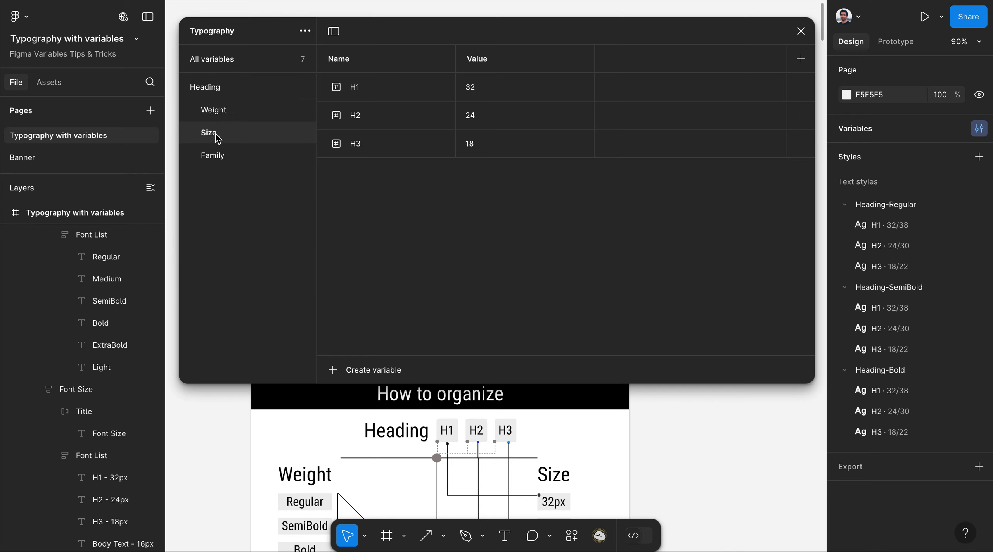
{"action": "left_click", "coordinate": [220, 156]}
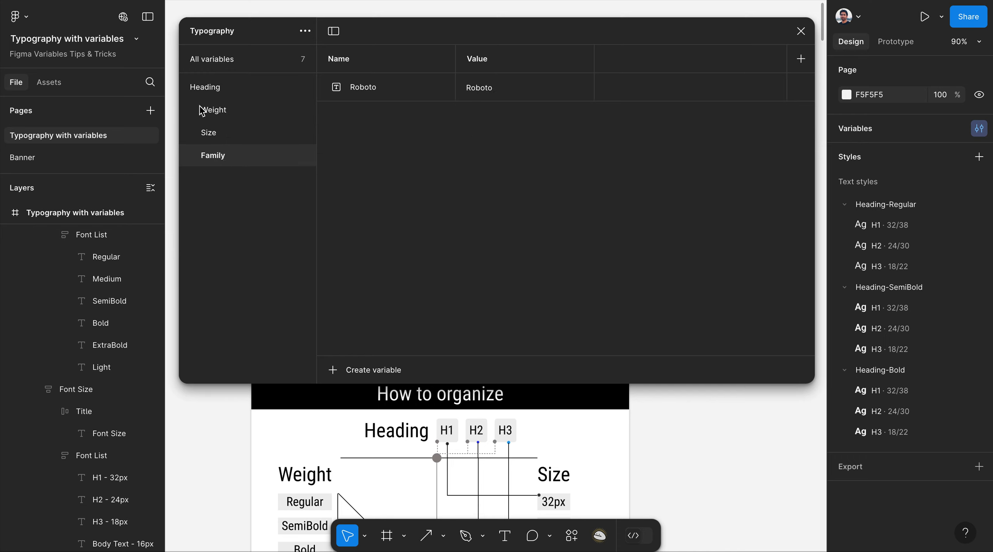
{"action": "left_click", "coordinate": [209, 92]}
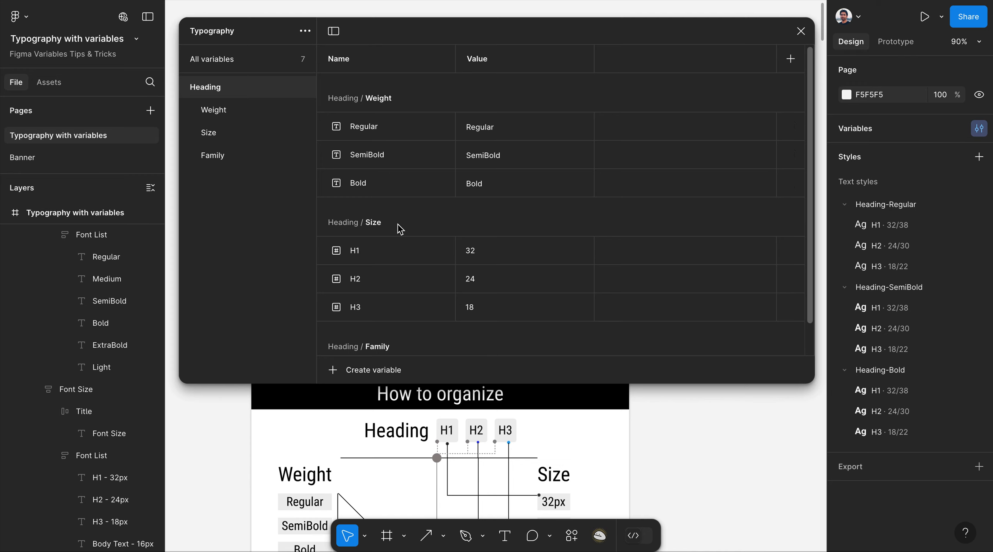
Inspect the Roboto family value without changing it, then collapse the Heading group.
{"action": "scroll", "coordinate": [400, 229], "scroll_direction": "down", "scroll_amount": 2}
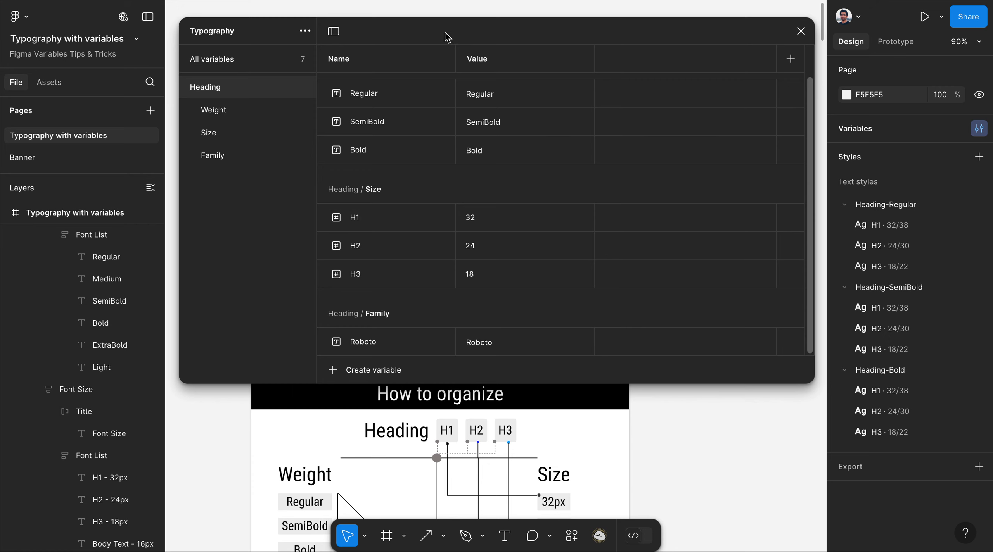
{"action": "left_click_drag", "start_coordinate": [447, 37], "coordinate": [511, 62]}
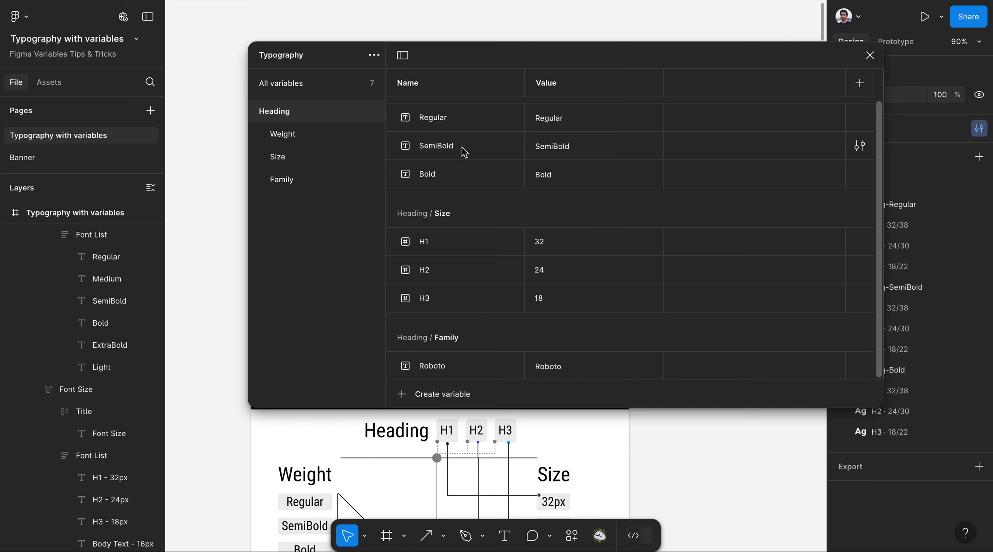
{"action": "double_click", "coordinate": [558, 373]}
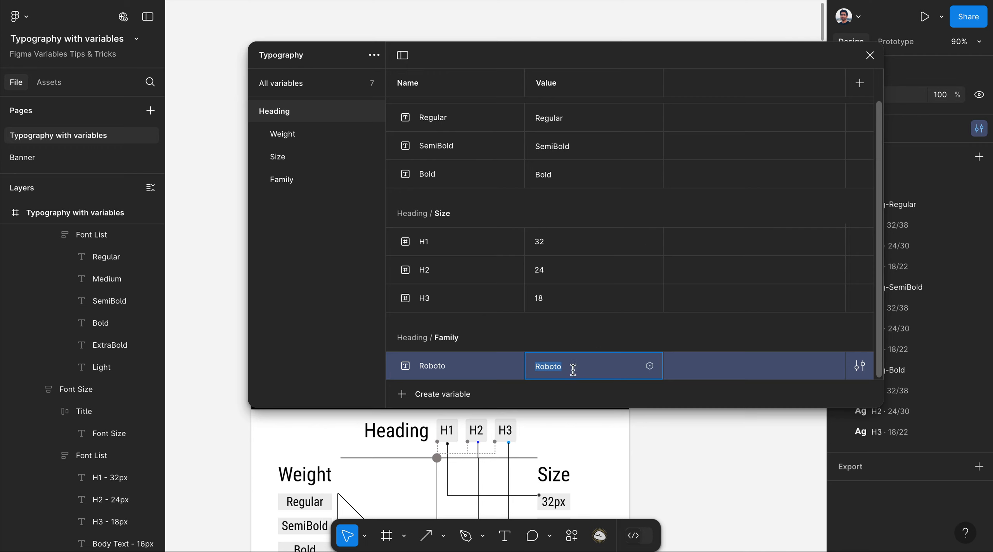
{"action": "left_click", "coordinate": [628, 52]}
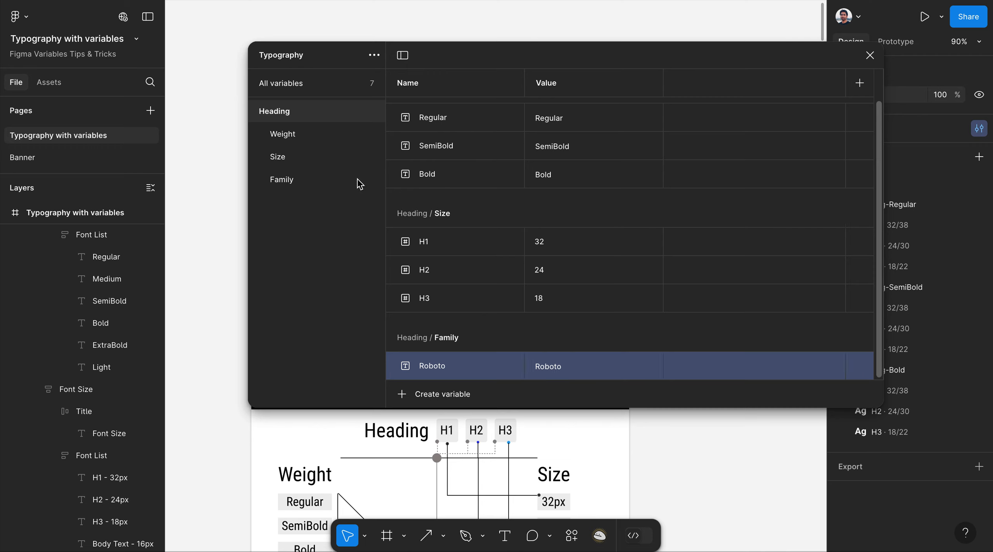
{"action": "left_click", "coordinate": [257, 111]}
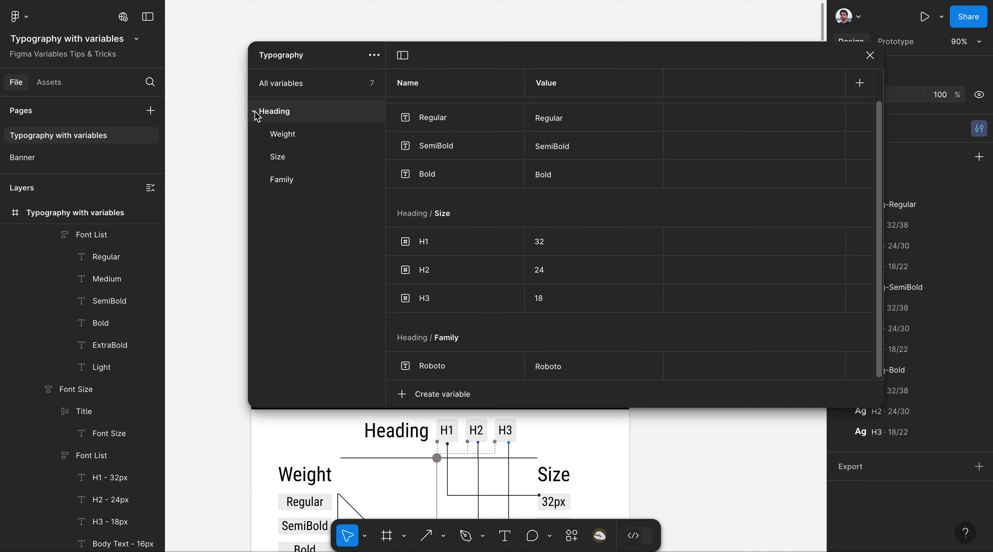
Add a second variable collection named 'Example' beside Typography.
{"action": "left_click", "coordinate": [371, 59]}
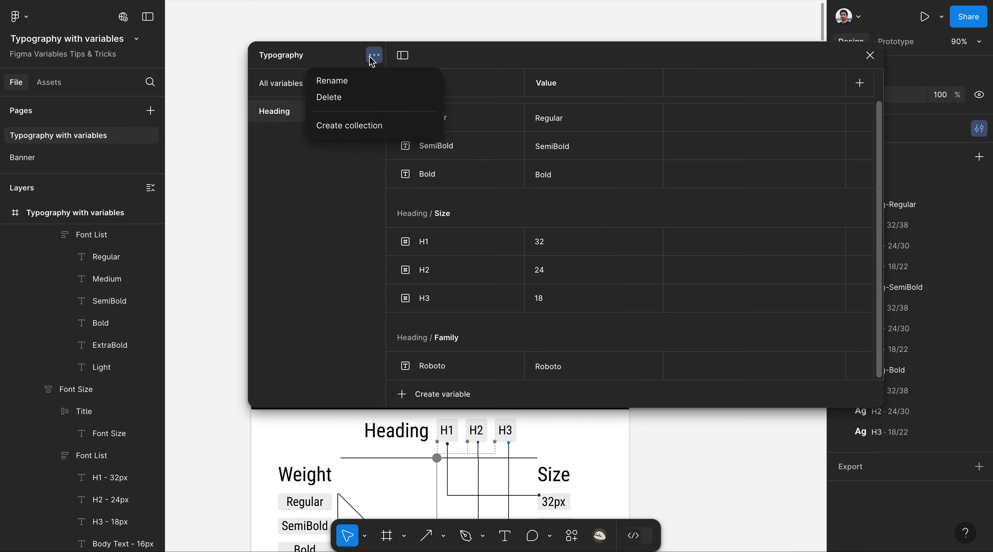
{"action": "left_click", "coordinate": [352, 126]}
{"action": "type", "text": "Exa"}
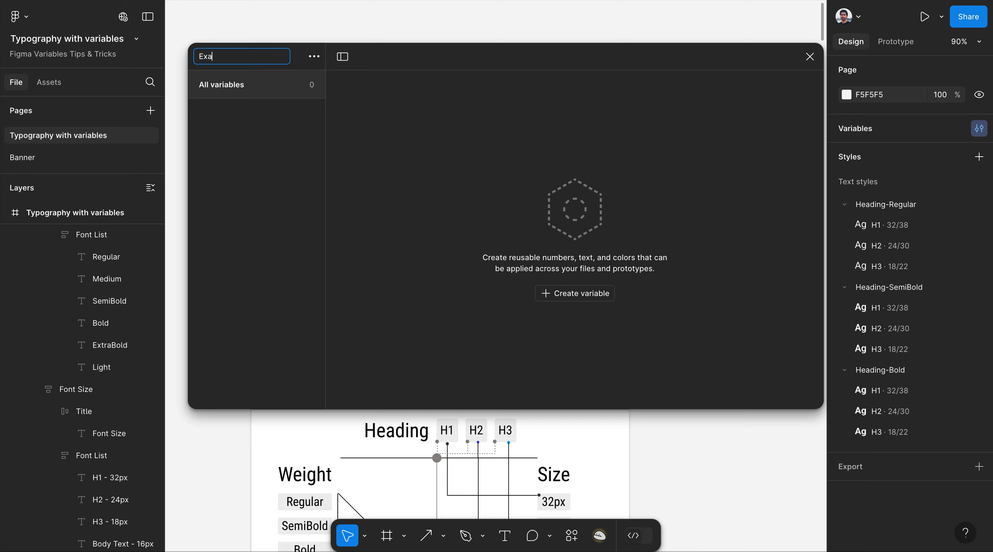
{"action": "type", "text": "mple"}
{"action": "key", "text": "Return"}
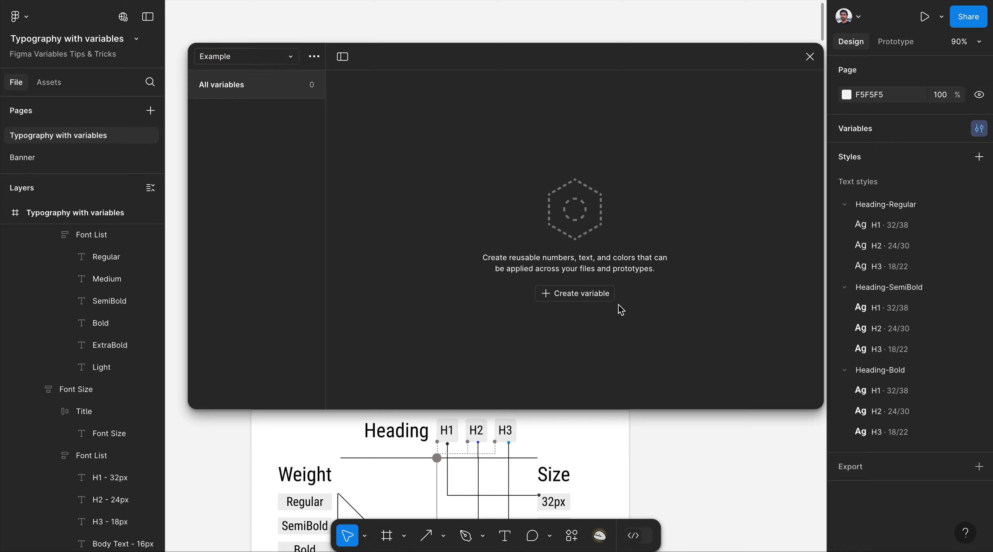
Create a string variable named Heading/Weight/Regular in the Example collection.
{"action": "left_click", "coordinate": [578, 295]}
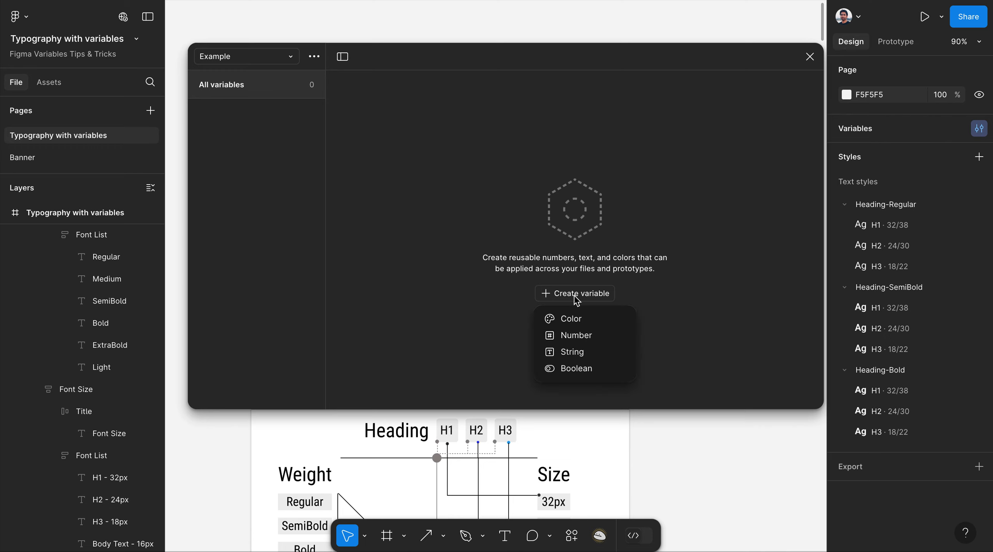
{"action": "left_click", "coordinate": [580, 353]}
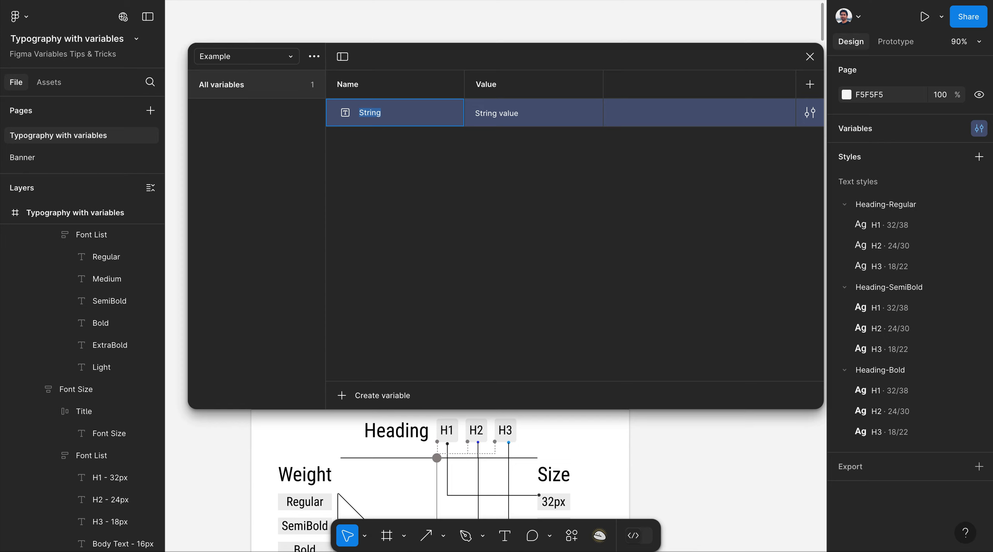
{"action": "type", "text": "H"}
{"action": "type", "text": "ght/Regular"}
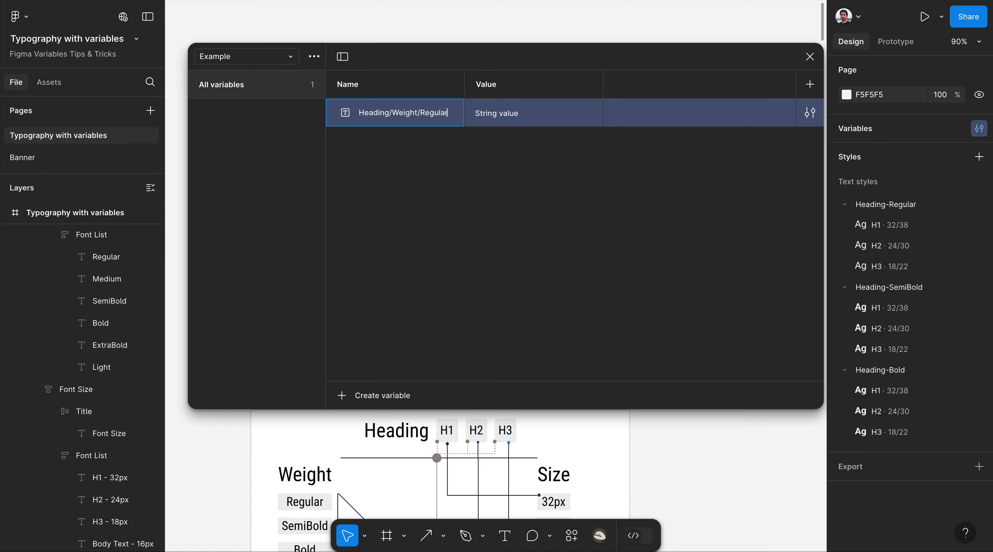
{"action": "left_click", "coordinate": [465, 208]}
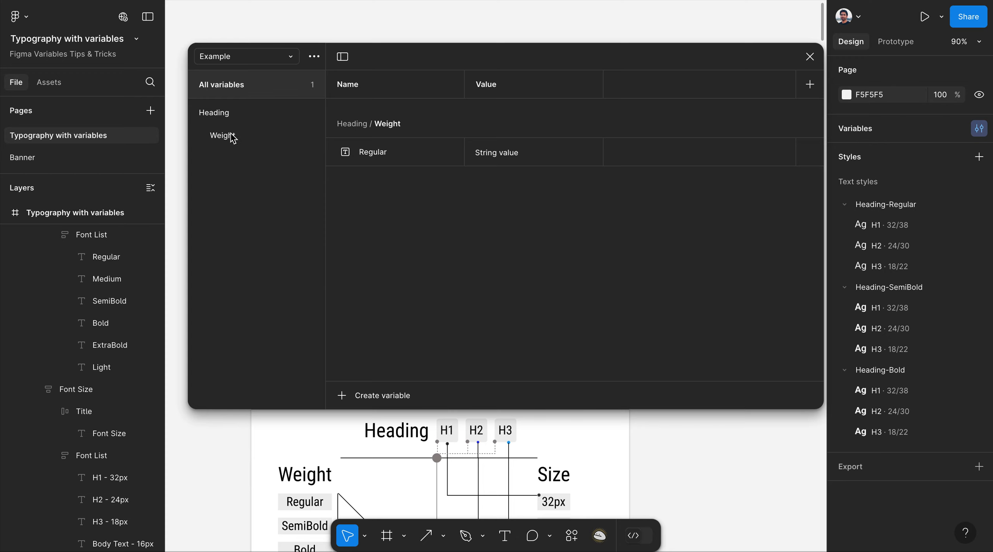
Give the Regular variable the value 'Regular', copied from the board's Font weight list.
{"action": "left_click_drag", "start_coordinate": [415, 62], "coordinate": [419, 163]}
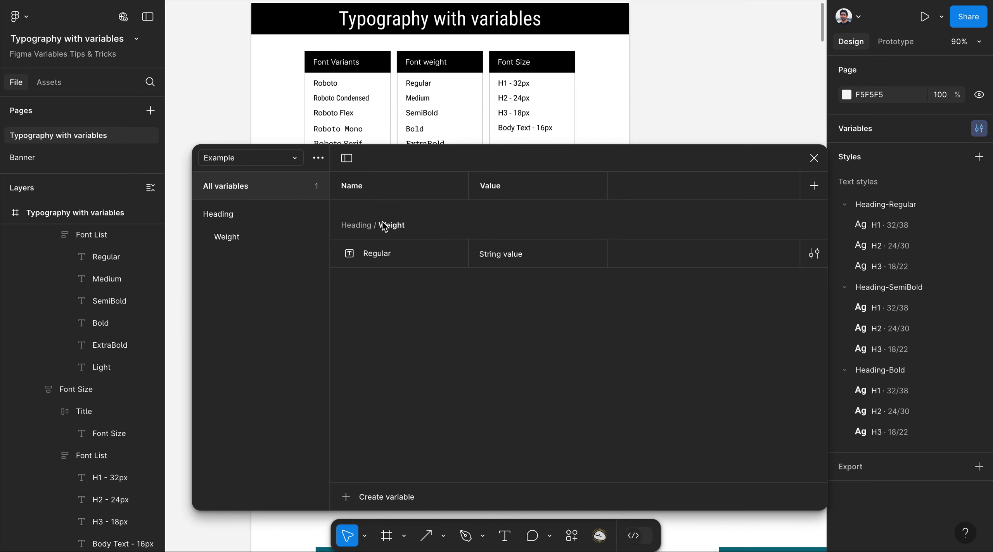
{"action": "left_click", "coordinate": [422, 85]}
{"action": "double_click", "coordinate": [422, 84]}
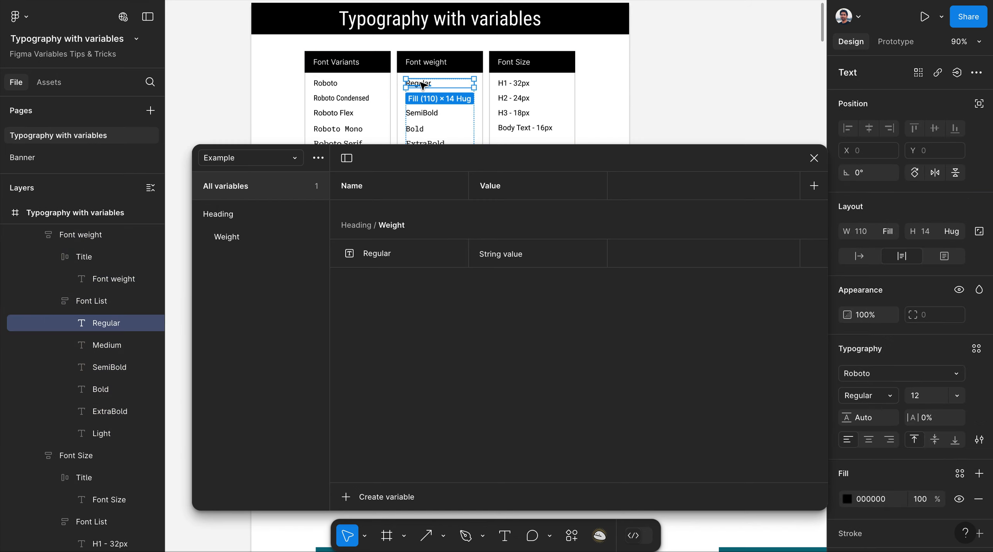
{"action": "double_click", "coordinate": [377, 254]}
{"action": "key", "text": "ctrl+c"}
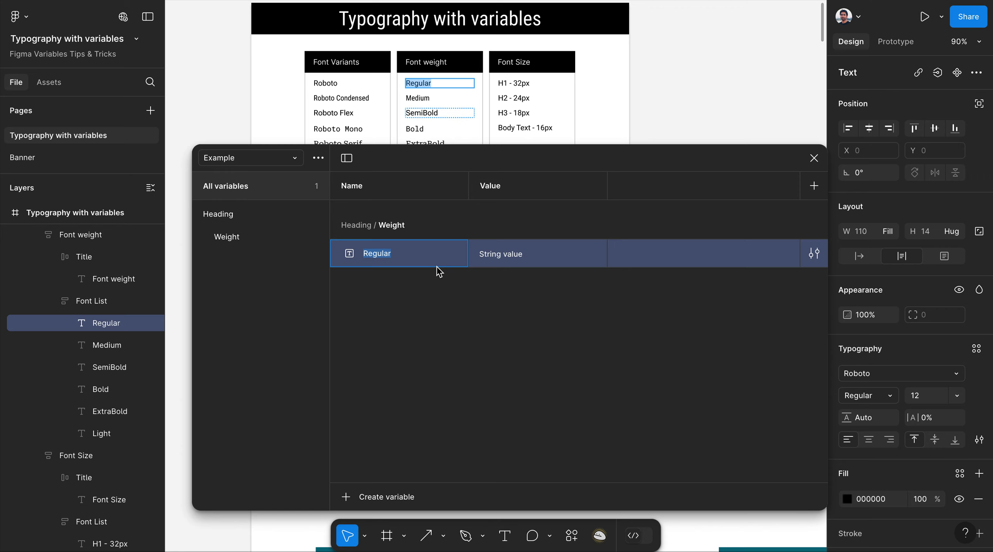
{"action": "left_click", "coordinate": [505, 254]}
{"action": "key", "text": "ctrl+v"}
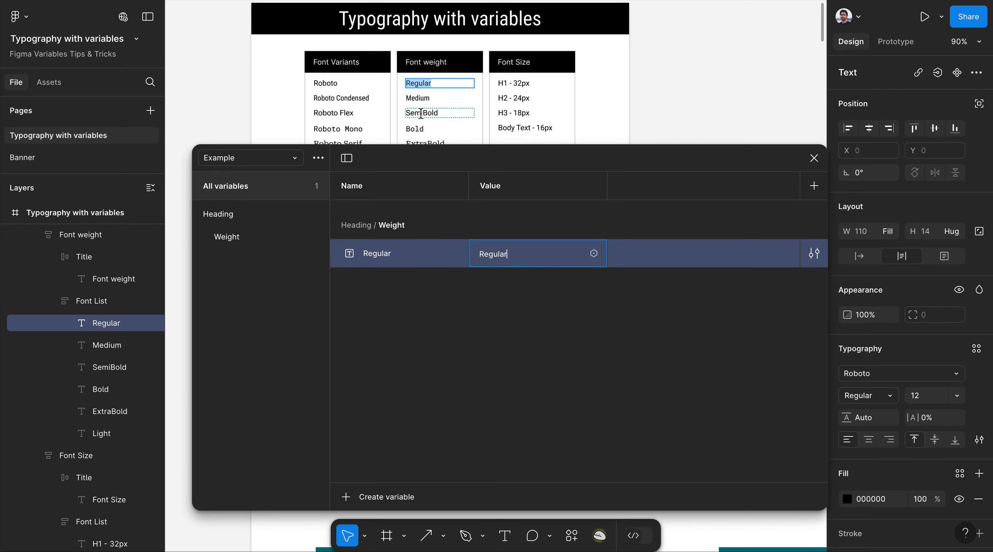
{"action": "scroll", "coordinate": [427, 100], "scroll_direction": "down", "scroll_amount": 1}
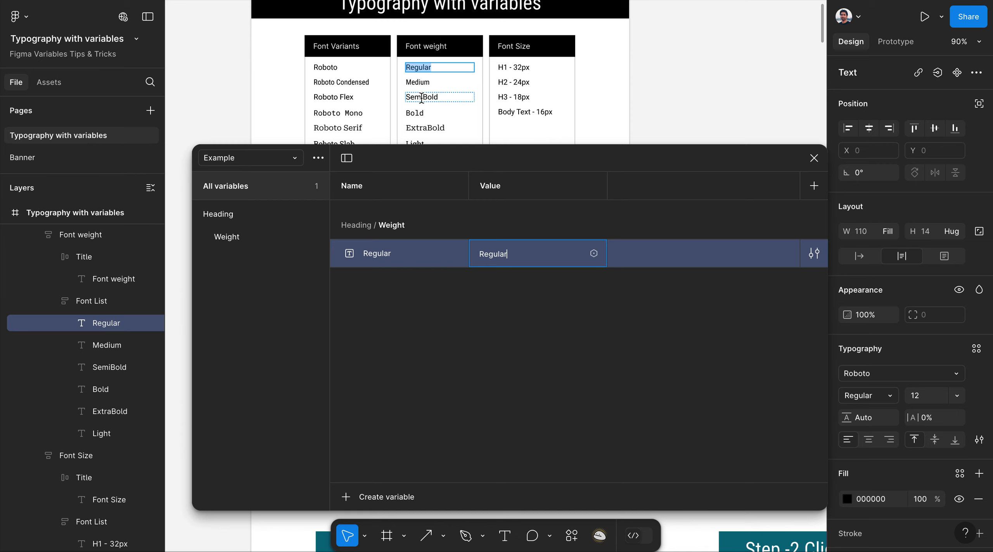
Duplicate Regular as a SemiBold variable with the value 'SemiBold'.
{"action": "left_click", "coordinate": [427, 98]}
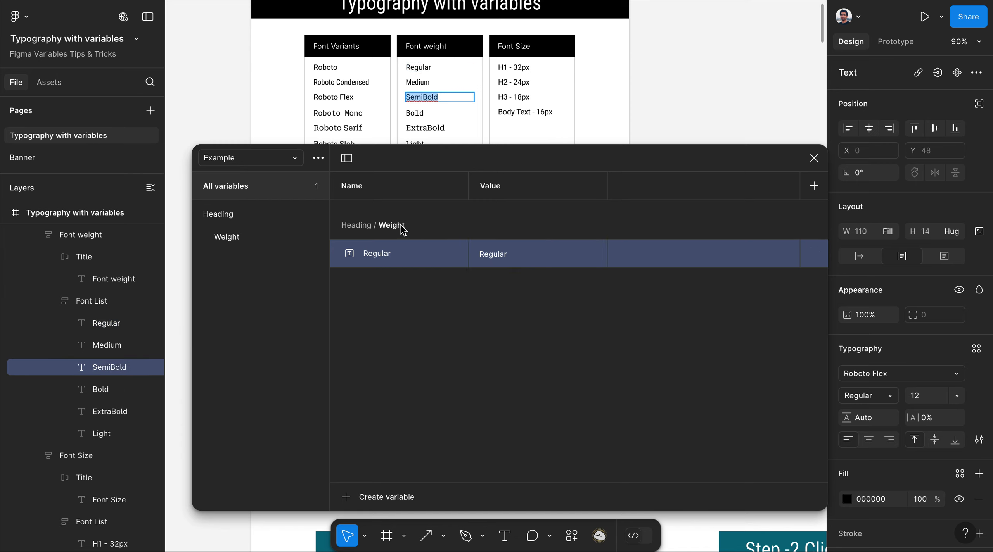
{"action": "right_click", "coordinate": [397, 255]}
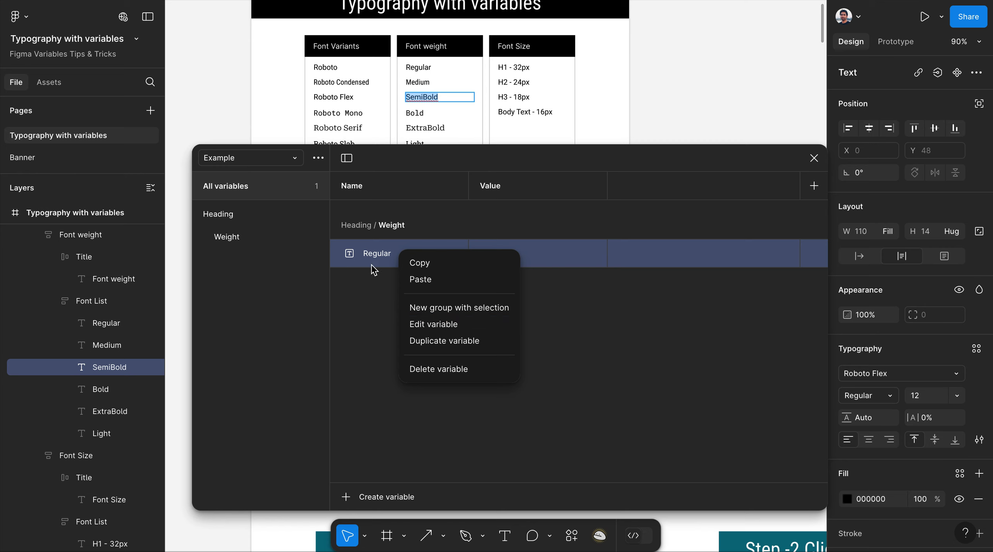
{"action": "left_click", "coordinate": [380, 257]}
{"action": "right_click", "coordinate": [382, 254]}
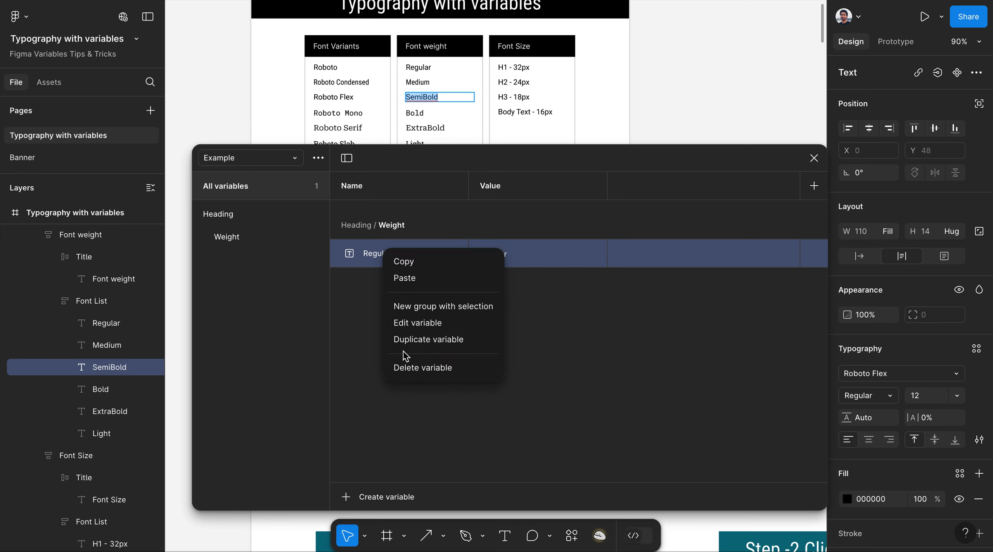
{"action": "left_click", "coordinate": [412, 340]}
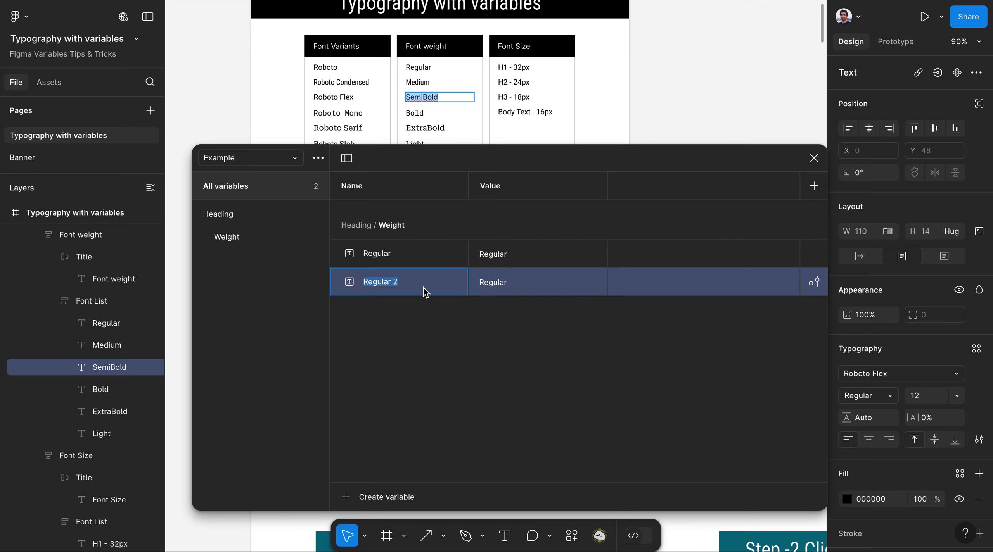
{"action": "type", "text": "SemiBold"}
{"action": "left_click", "coordinate": [520, 289]}
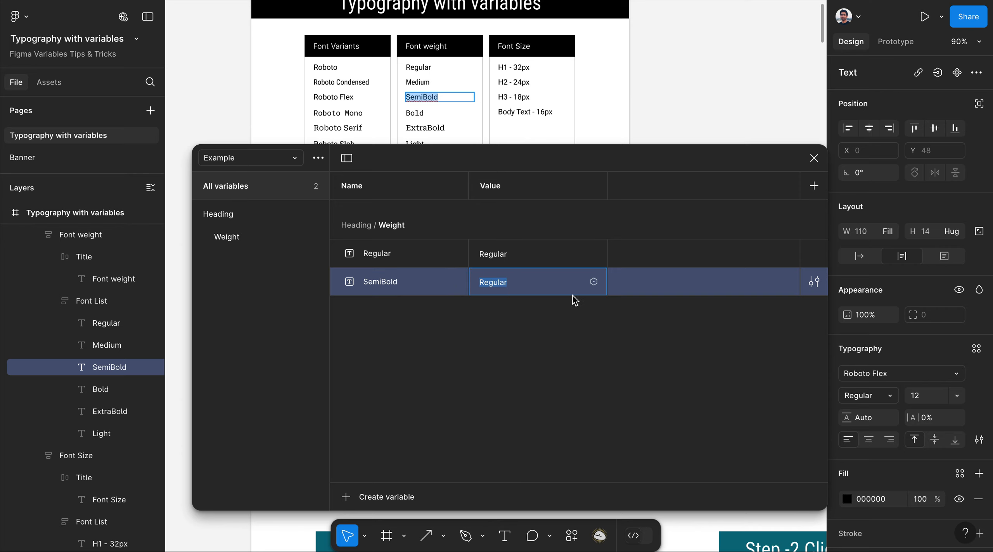
{"action": "type", "text": "SemiBold"}
Duplicate SemiBold as a Bold variable with the value 'Bold'.
{"action": "left_click", "coordinate": [414, 114]}
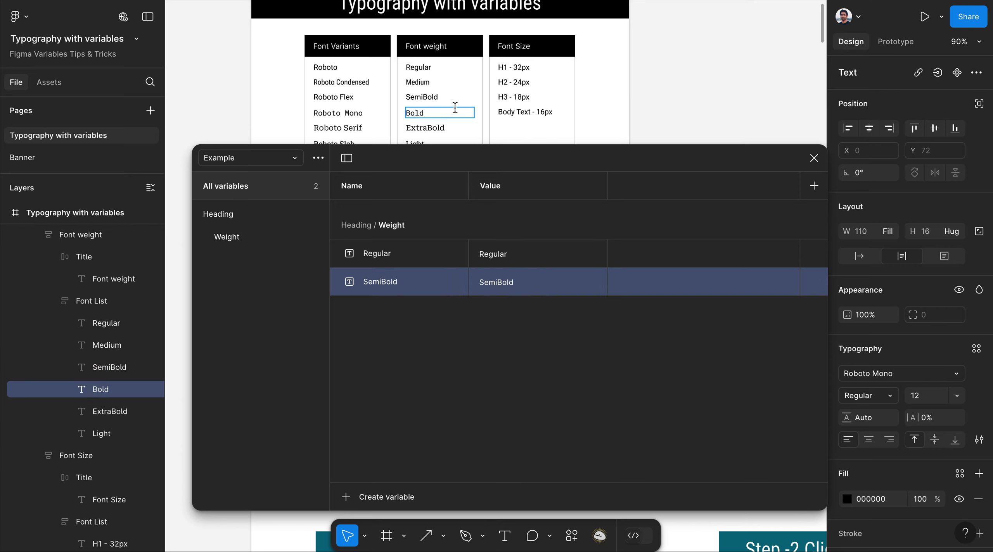
{"action": "key", "text": "ctrl+a"}
{"action": "right_click", "coordinate": [381, 282]}
{"action": "left_click", "coordinate": [410, 375]}
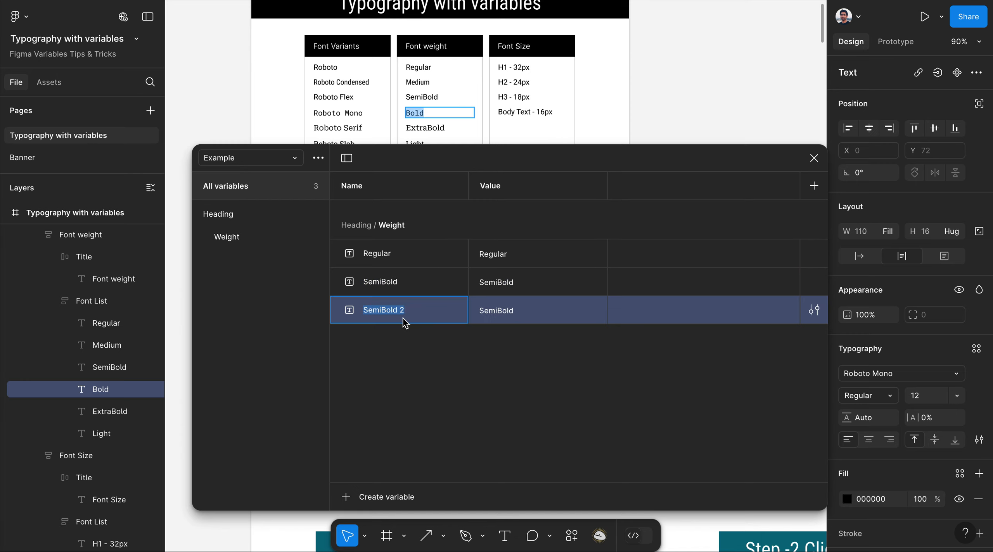
{"action": "type", "text": "Bold"}
{"action": "left_click", "coordinate": [500, 311]}
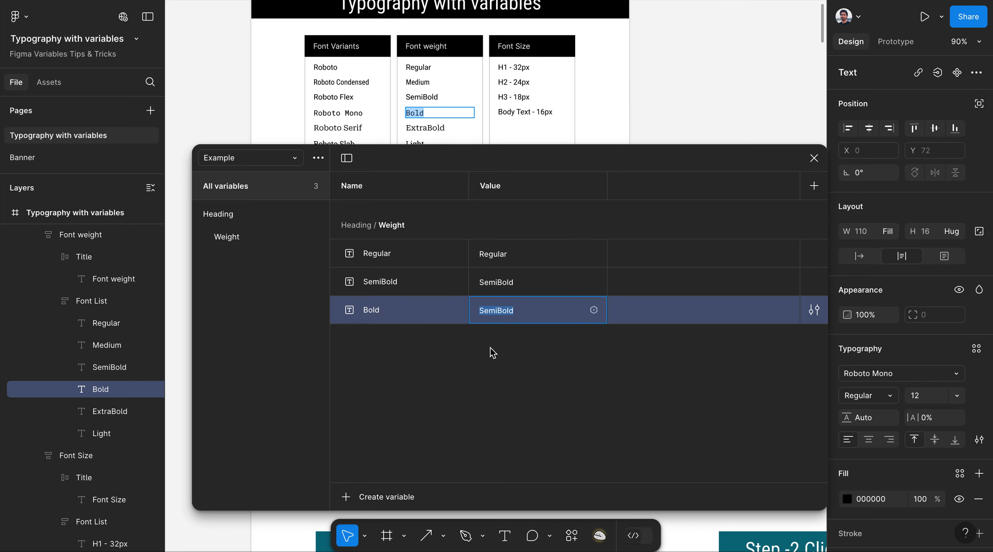
{"action": "type", "text": "Bold"}
{"action": "left_click", "coordinate": [496, 375]}
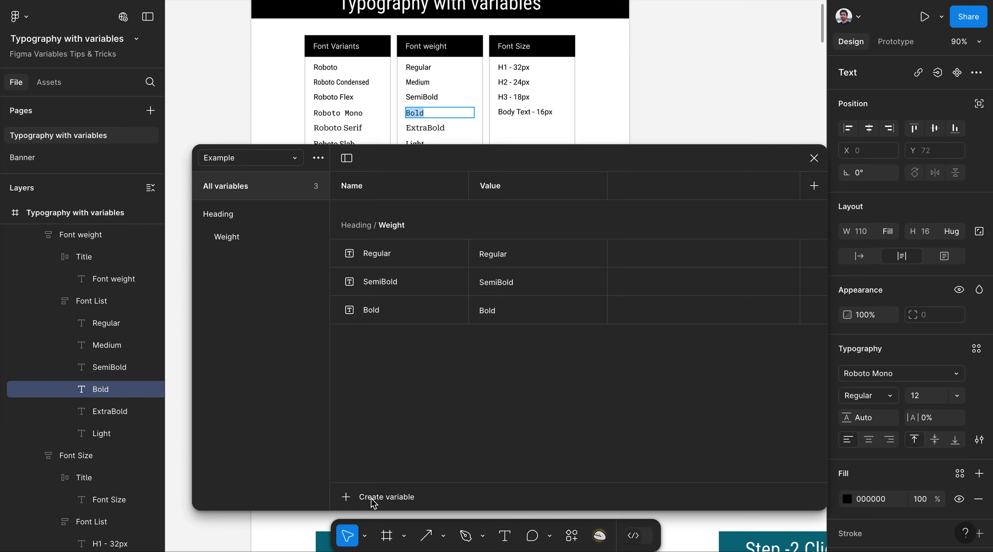
Add a number variable named H1 and enter 32 as its value.
{"action": "left_click_drag", "start_coordinate": [550, 161], "coordinate": [550, 97]}
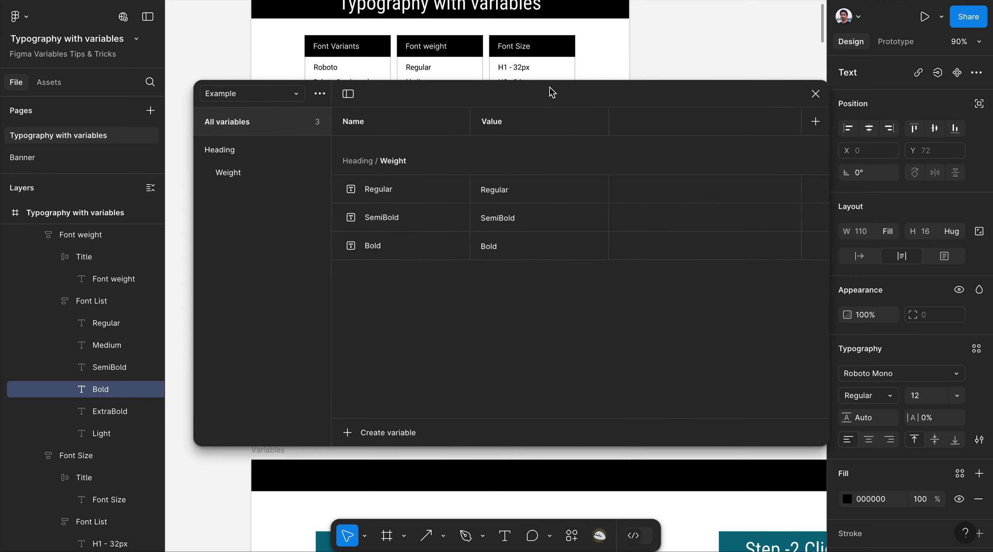
{"action": "left_click", "coordinate": [354, 433]}
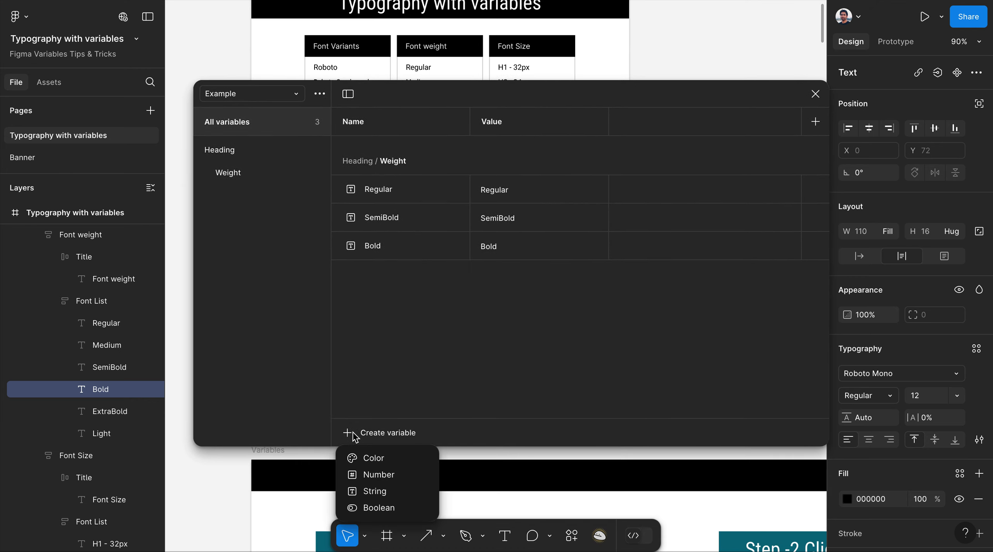
{"action": "left_click", "coordinate": [373, 475]}
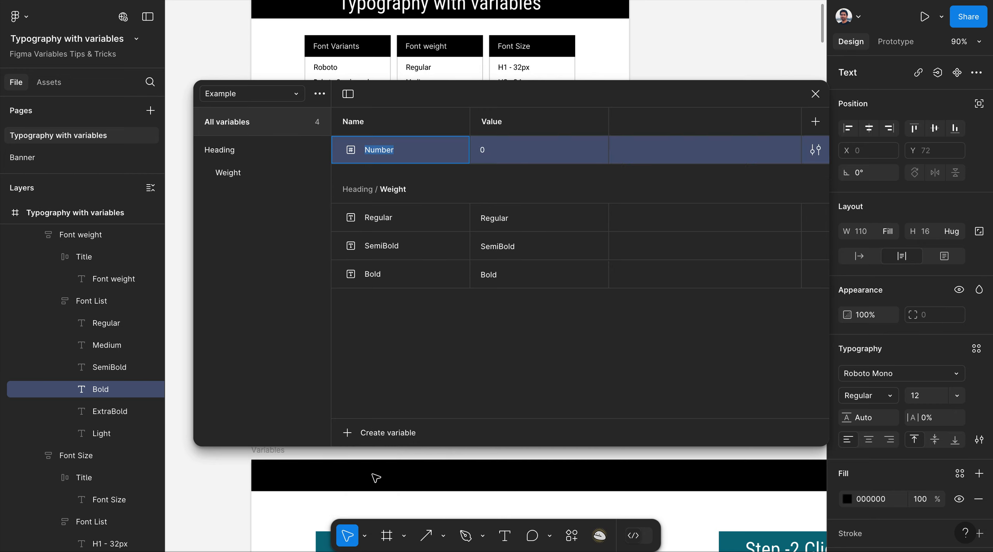
{"action": "left_click", "coordinate": [540, 96]}
{"action": "left_click_drag", "start_coordinate": [540, 96], "coordinate": [539, 147]}
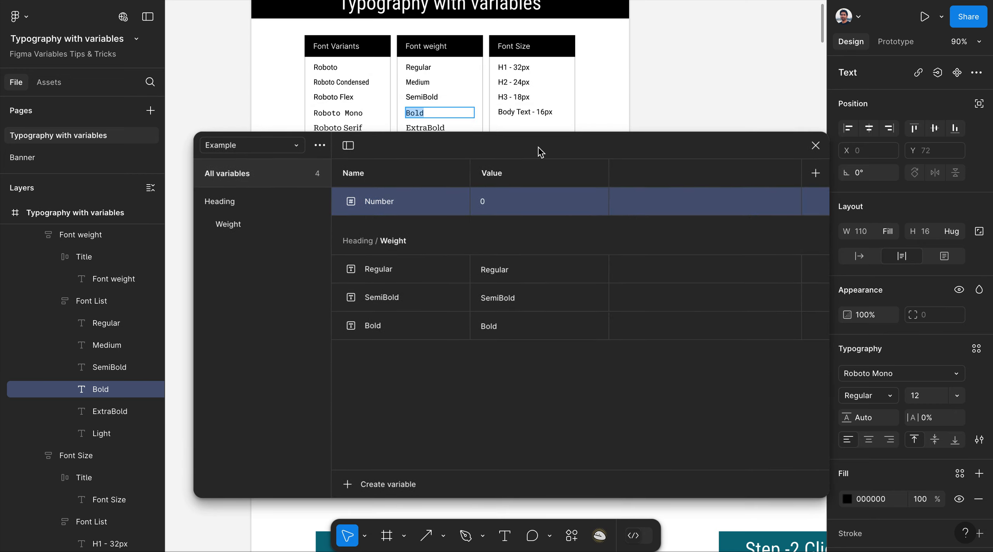
{"action": "double_click", "coordinate": [397, 206]}
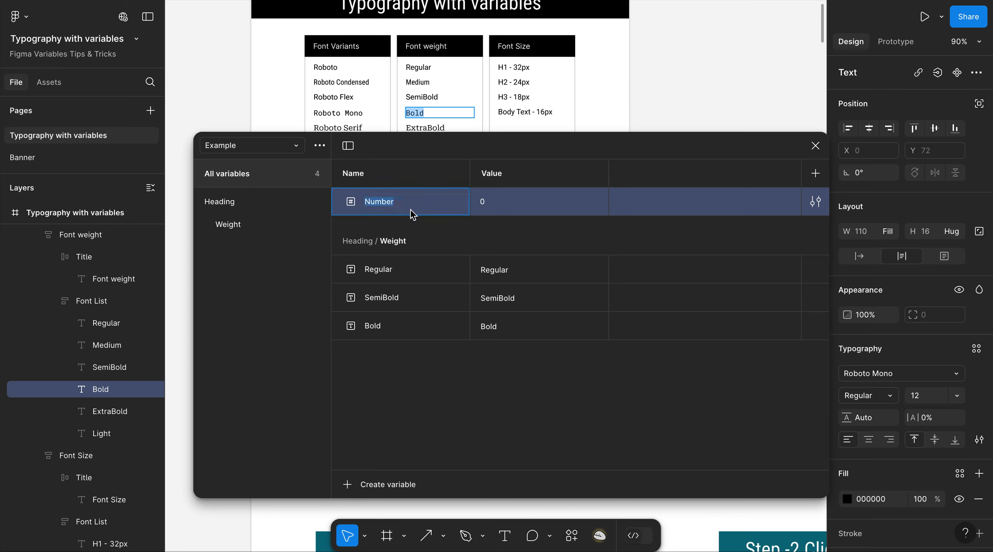
{"action": "type", "text": "Si"}
{"action": "left_click", "coordinate": [493, 200]}
{"action": "type", "text": "32"}
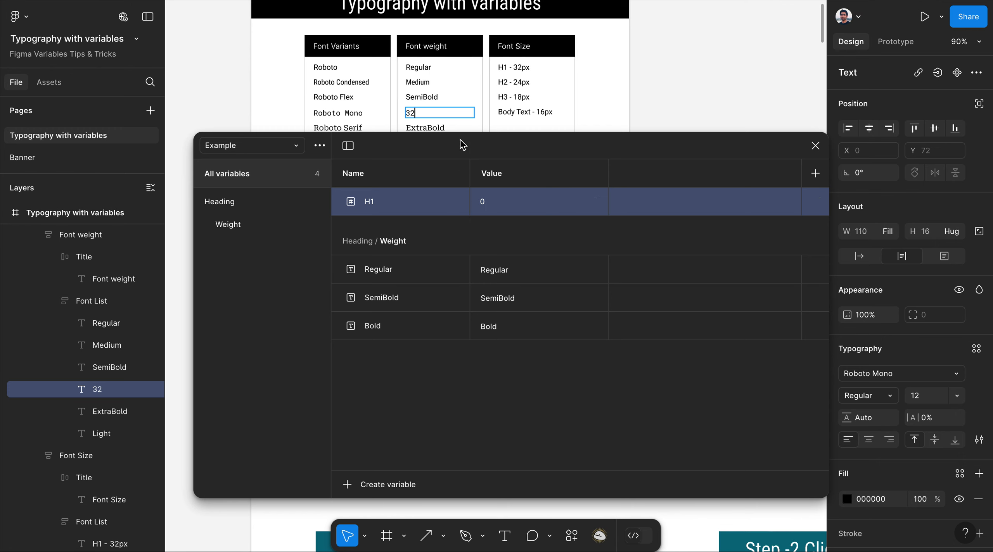
{"action": "key", "text": "ctrl+z"}
{"action": "left_click", "coordinate": [492, 206]}
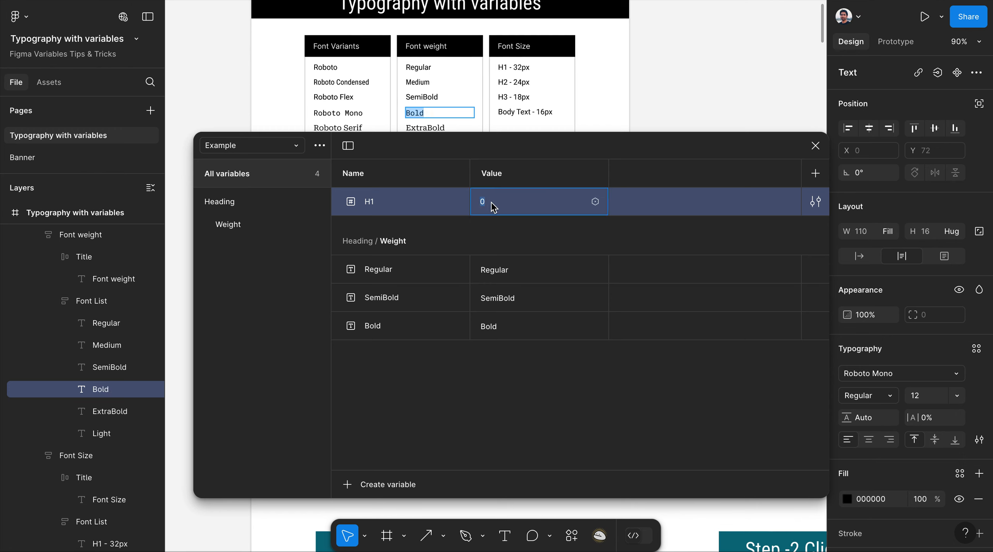
Confirm H1 at 32 and duplicate it as H2 with value 24.
{"action": "type", "text": "32"}
{"action": "left_click", "coordinate": [585, 168]}
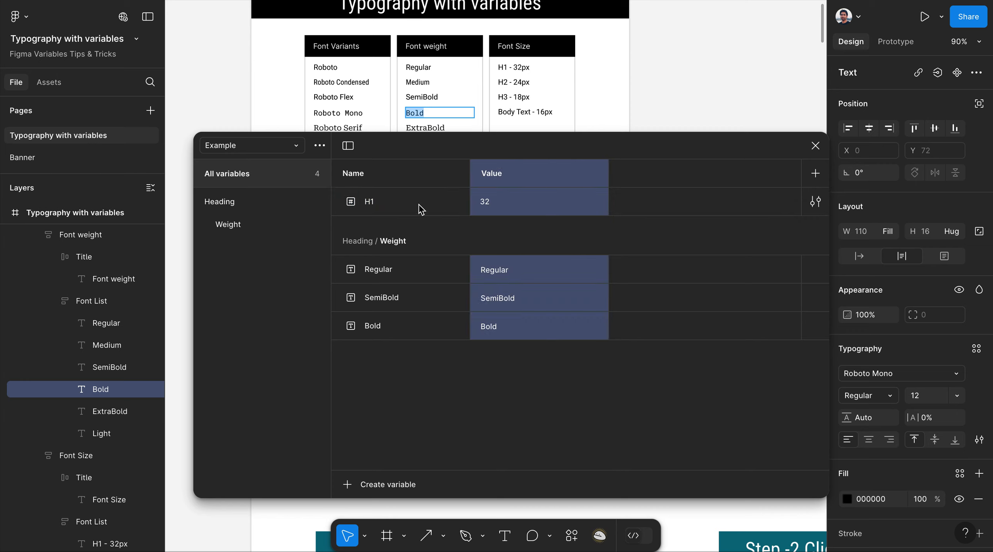
{"action": "left_click", "coordinate": [399, 205]}
{"action": "right_click", "coordinate": [431, 205]}
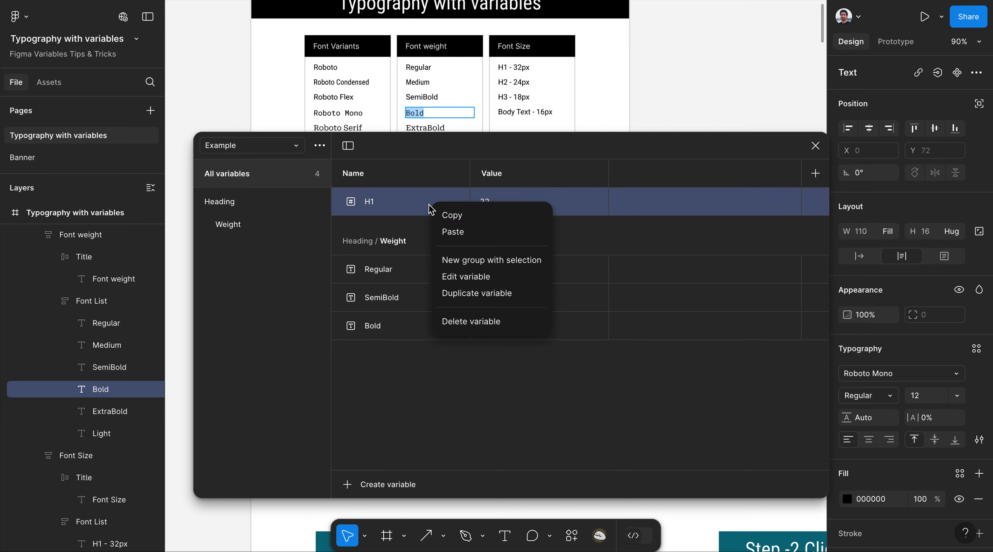
{"action": "left_click", "coordinate": [462, 295]}
{"action": "type", "text": "H2"}
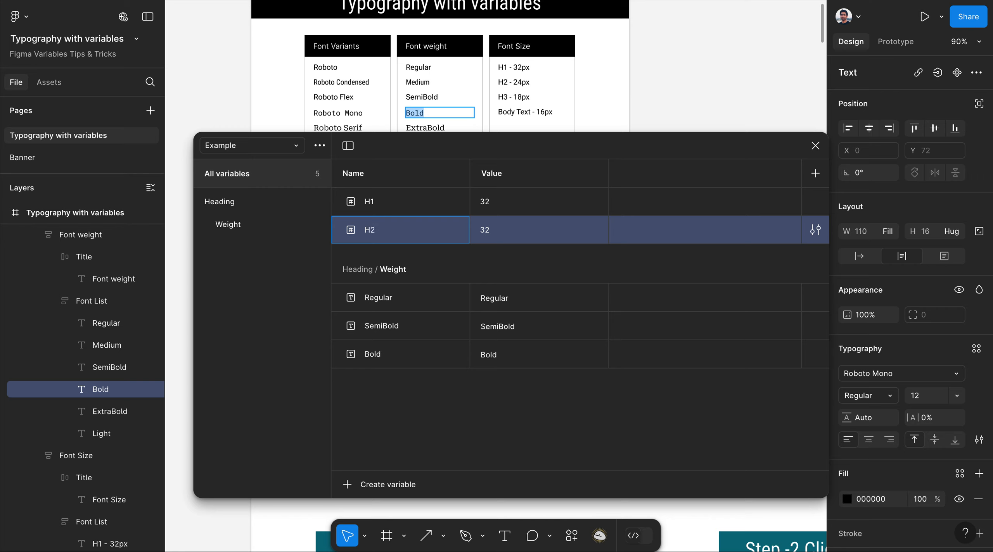
{"action": "double_click", "coordinate": [492, 233]}
{"action": "type", "text": "24"}
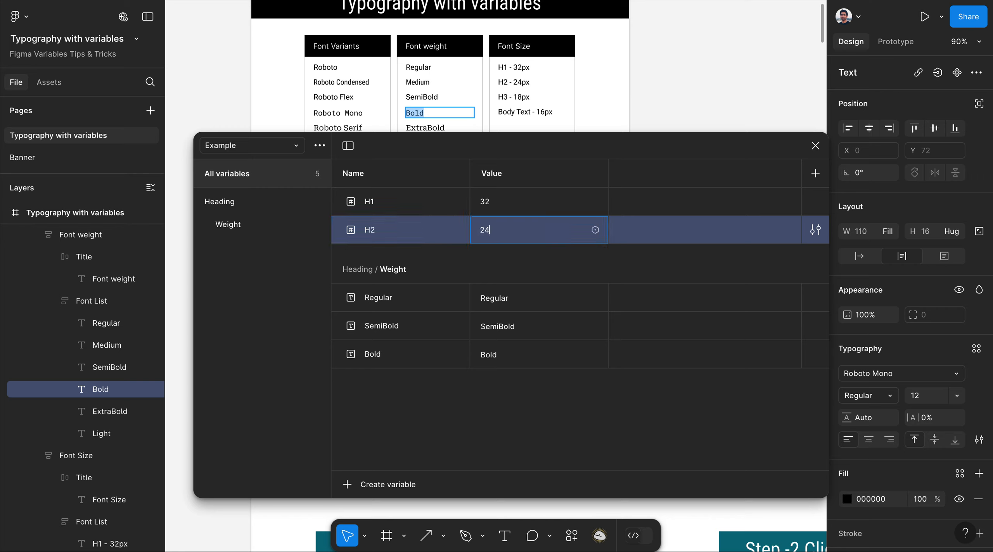
{"action": "key", "text": "Return"}
Duplicate H2 as H3 with value 18.
{"action": "right_click", "coordinate": [416, 238]}
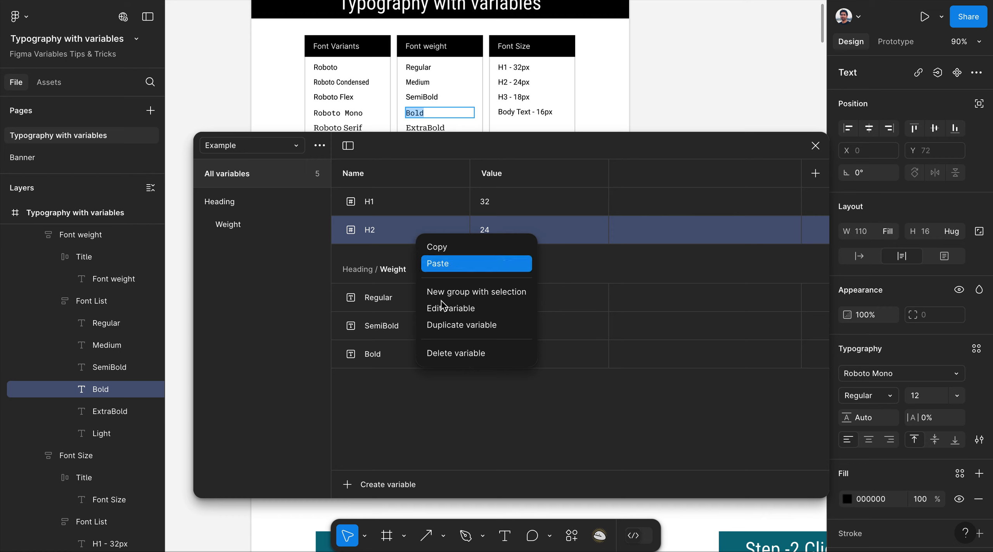
{"action": "left_click", "coordinate": [451, 330]}
{"action": "type", "text": "H3"}
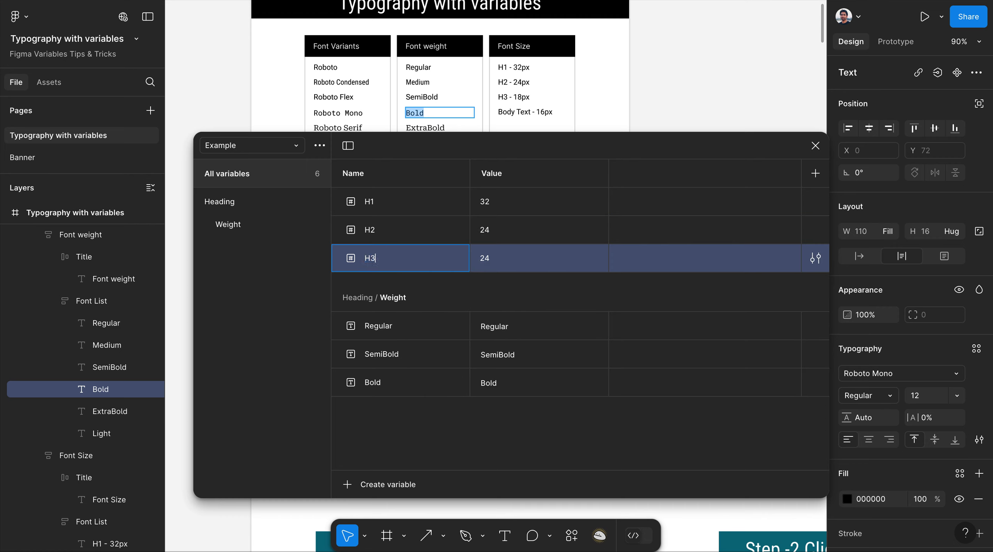
{"action": "left_click", "coordinate": [485, 260]}
{"action": "type", "text": "18"}
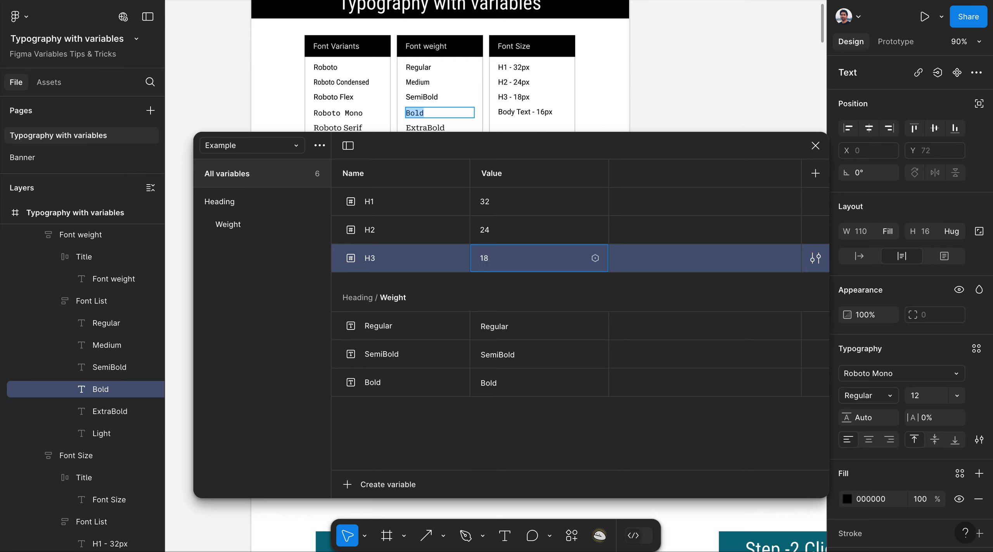
{"action": "left_click", "coordinate": [633, 148]}
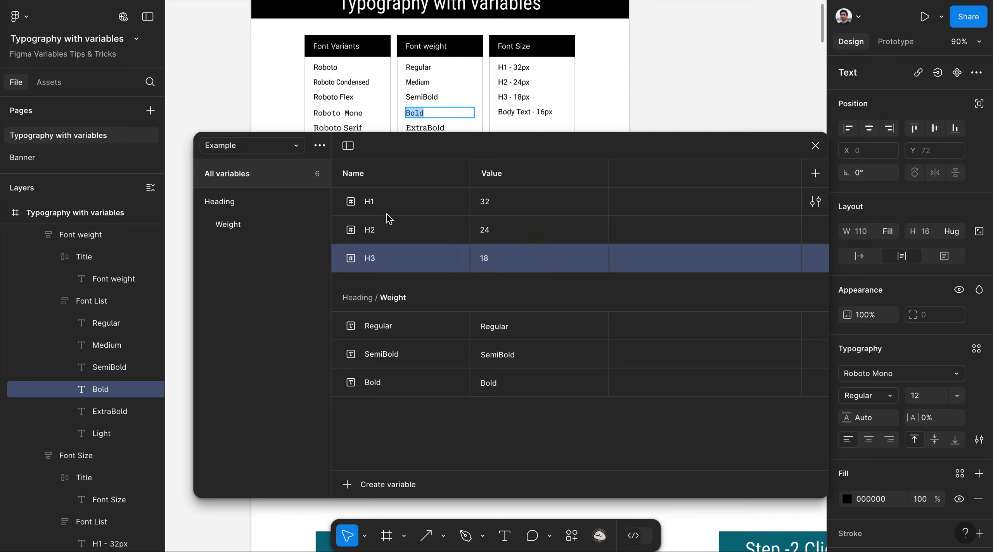
{"action": "left_click", "coordinate": [402, 203]}
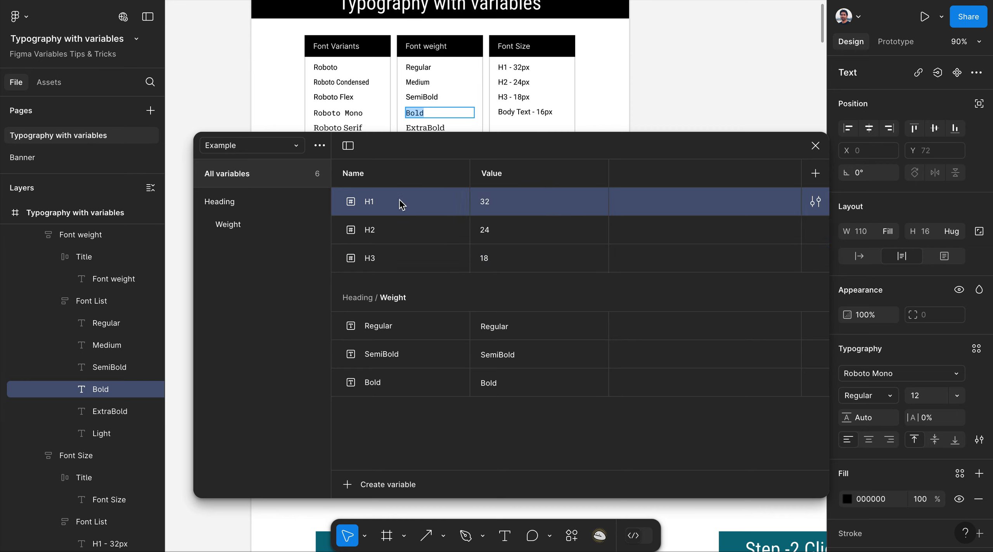
Group H1, H2 and H3 as 'Size' and nest that group under Heading.
{"action": "left_click", "coordinate": [389, 236], "text": "shift"}
{"action": "left_click", "coordinate": [389, 256], "text": "shift"}
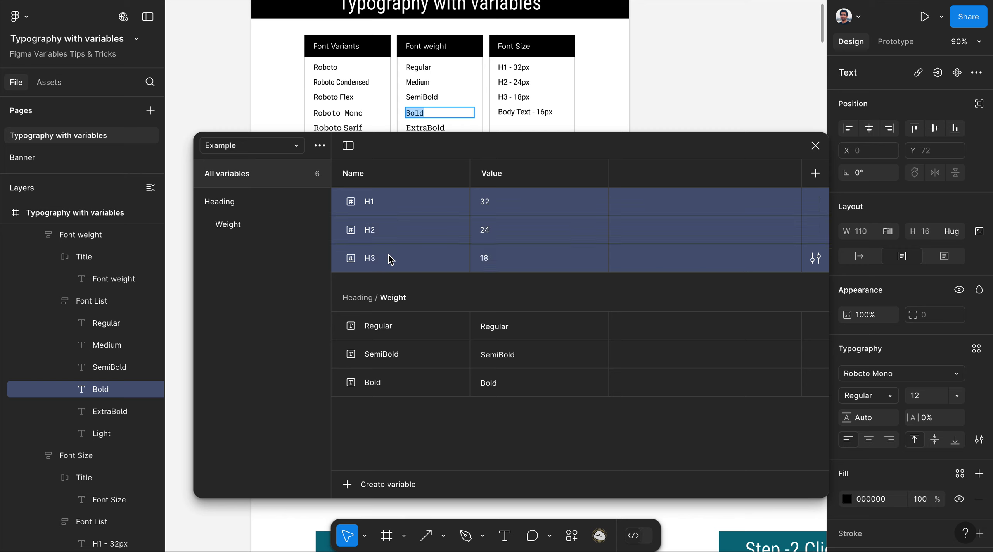
{"action": "right_click", "coordinate": [404, 211]}
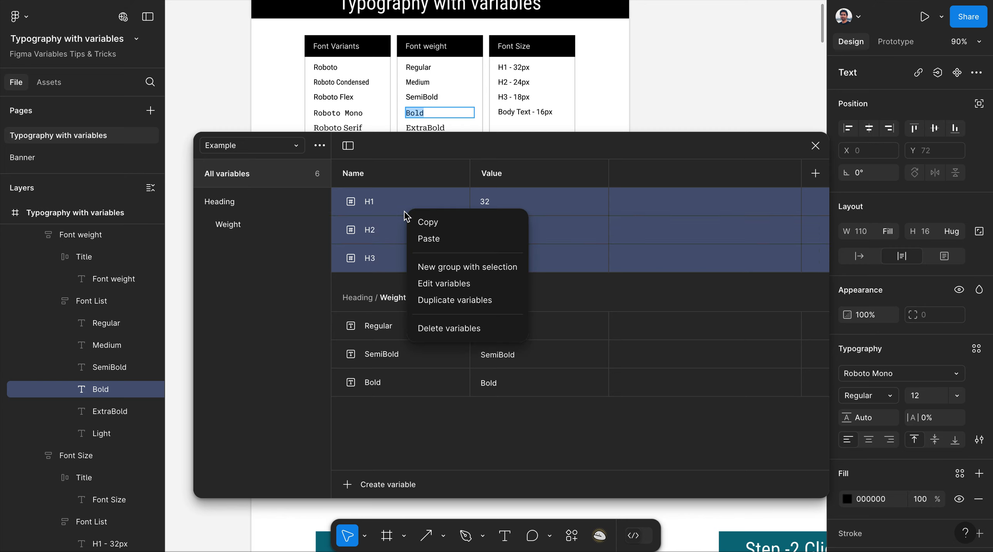
{"action": "left_click", "coordinate": [450, 268]}
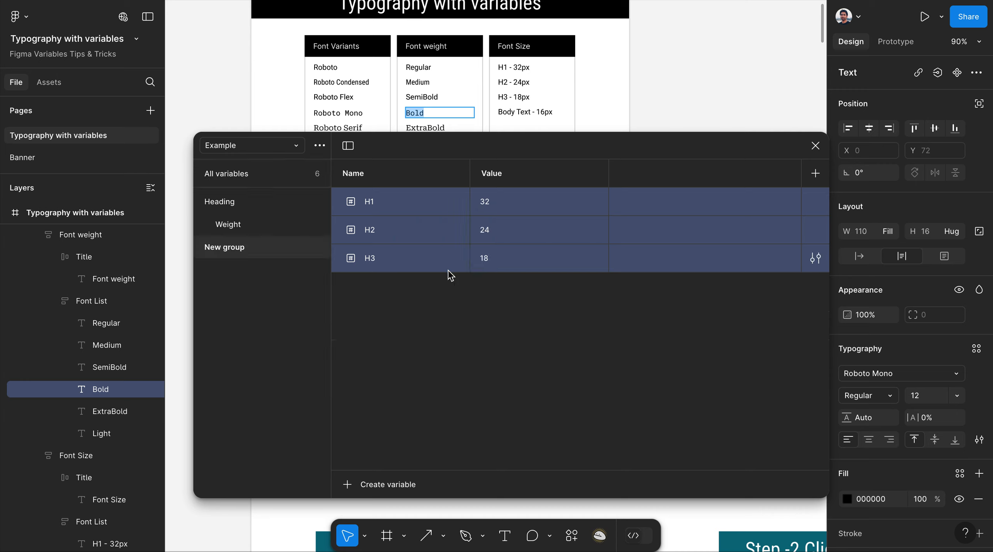
{"action": "double_click", "coordinate": [241, 252]}
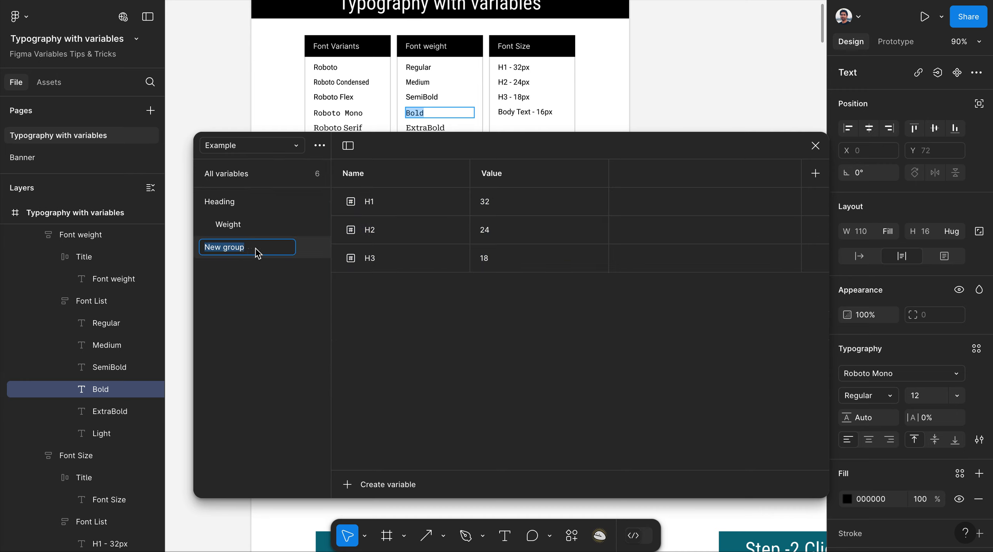
{"action": "type", "text": "Size"}
{"action": "key", "text": "Return"}
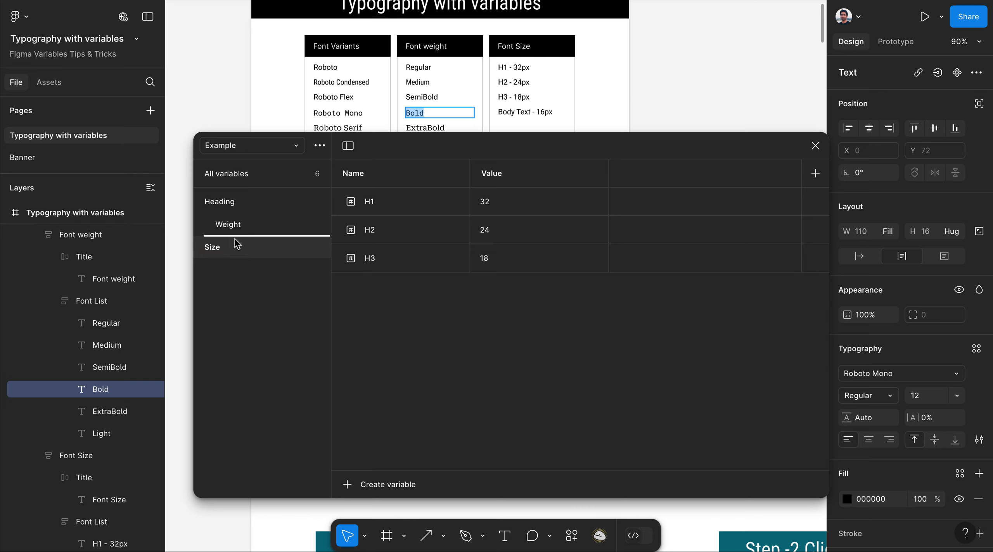
{"action": "left_click_drag", "start_coordinate": [236, 244], "coordinate": [238, 240]}
{"action": "left_click", "coordinate": [219, 196]}
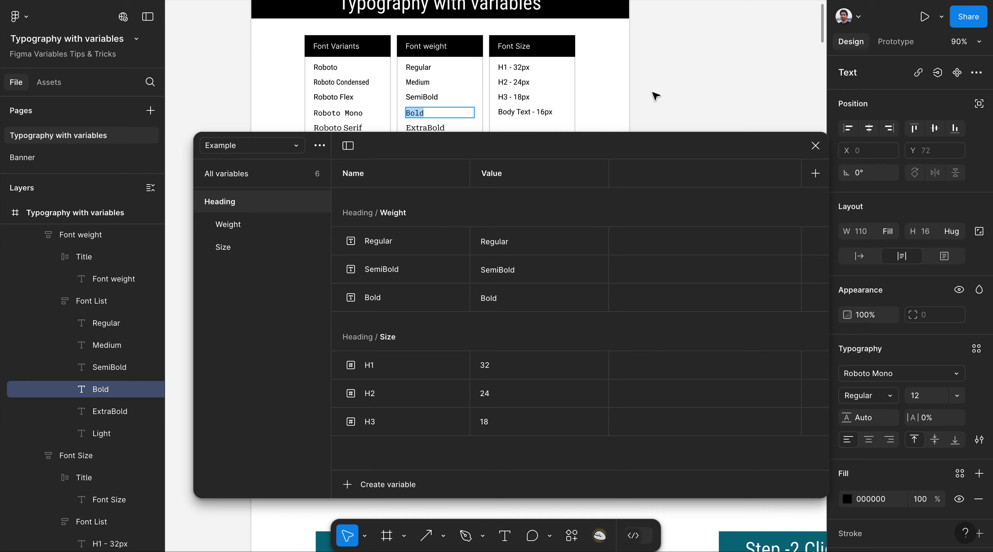
Create a string variable Family valued 'Roboto Condensed', copied from the board's label.
{"action": "left_click", "coordinate": [345, 83]}
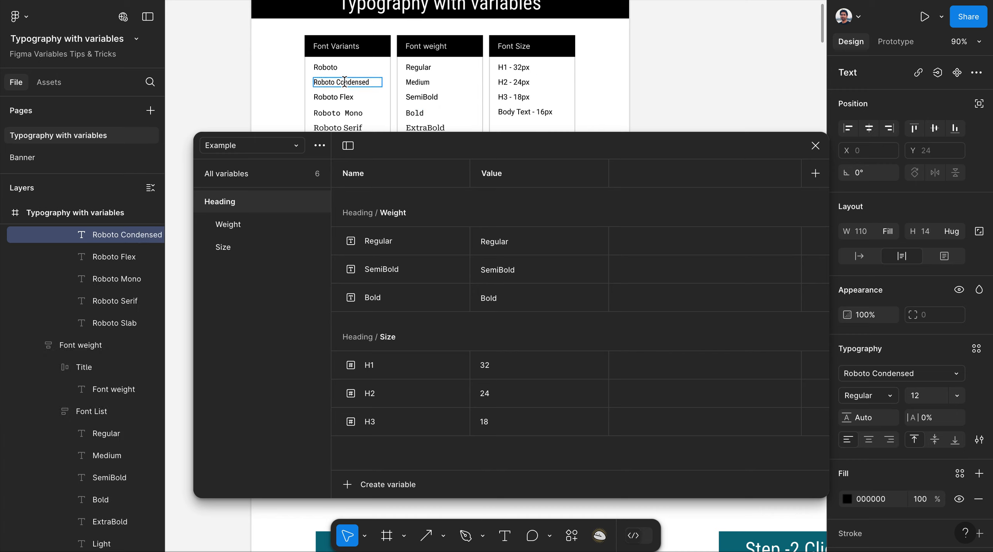
{"action": "key", "text": "ctrl+a"}
{"action": "key", "text": "ctrl+c"}
{"action": "key", "text": "Escape"}
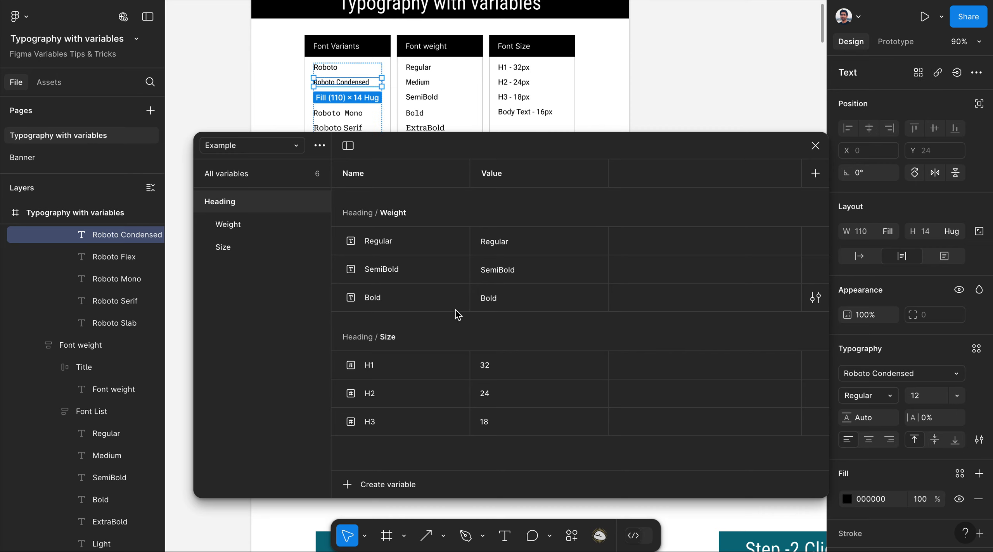
{"action": "left_click", "coordinate": [346, 485]}
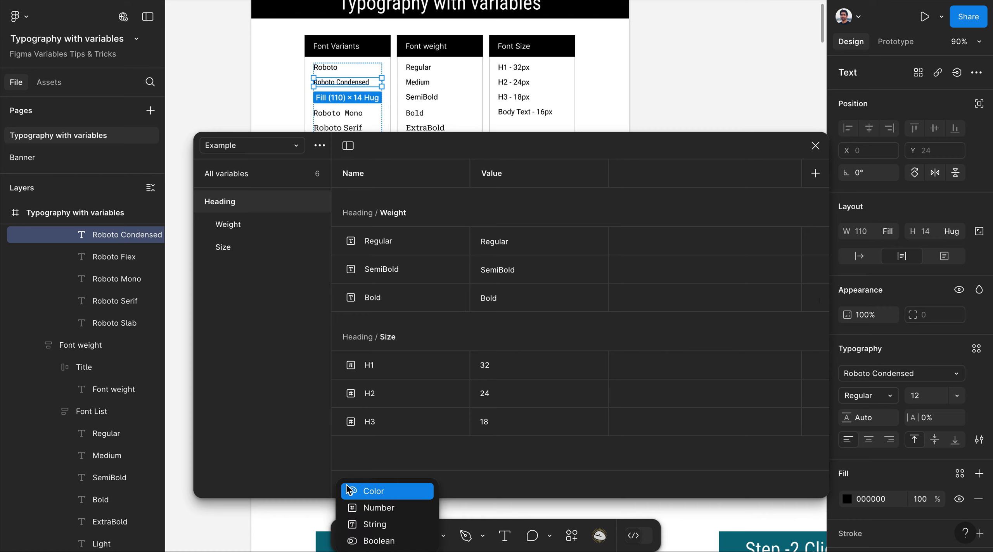
{"action": "left_click", "coordinate": [391, 525]}
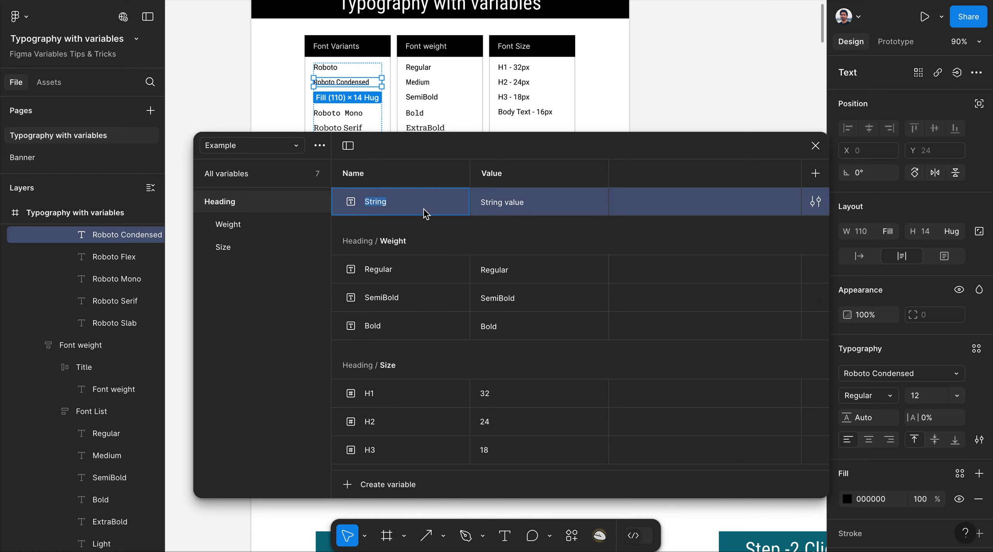
{"action": "type", "text": "Family"}
{"action": "left_click", "coordinate": [526, 207]}
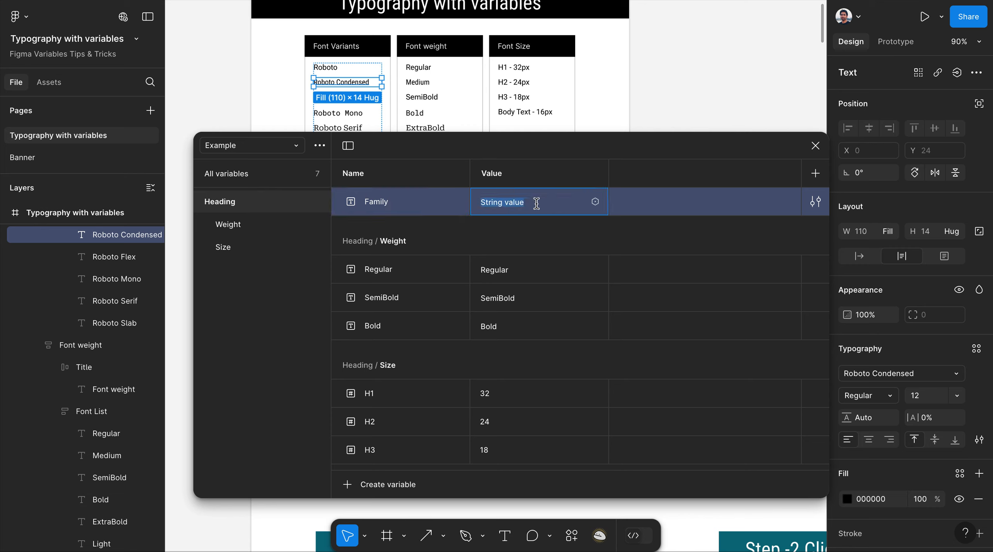
{"action": "key", "text": "ctrl+v"}
{"action": "key", "text": "Return"}
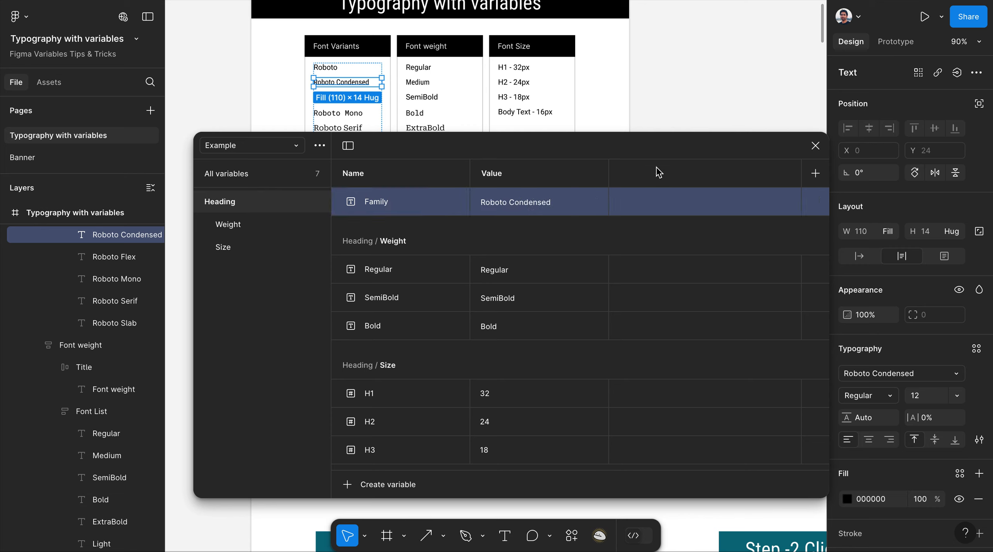
Put the Family variable into a new group named Family under Heading.
{"action": "right_click", "coordinate": [404, 201]}
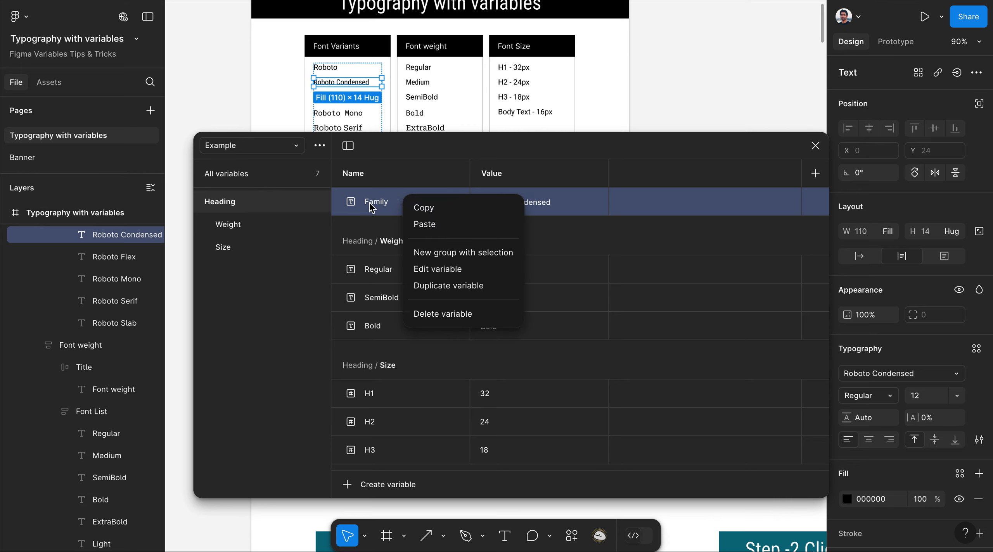
{"action": "left_click", "coordinate": [449, 257]}
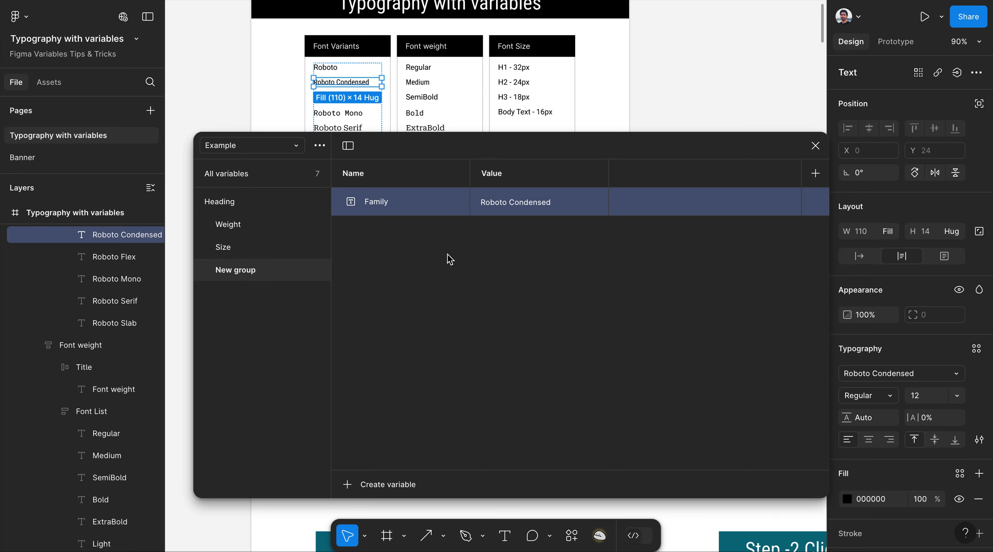
{"action": "double_click", "coordinate": [255, 272]}
{"action": "type", "text": "F"}
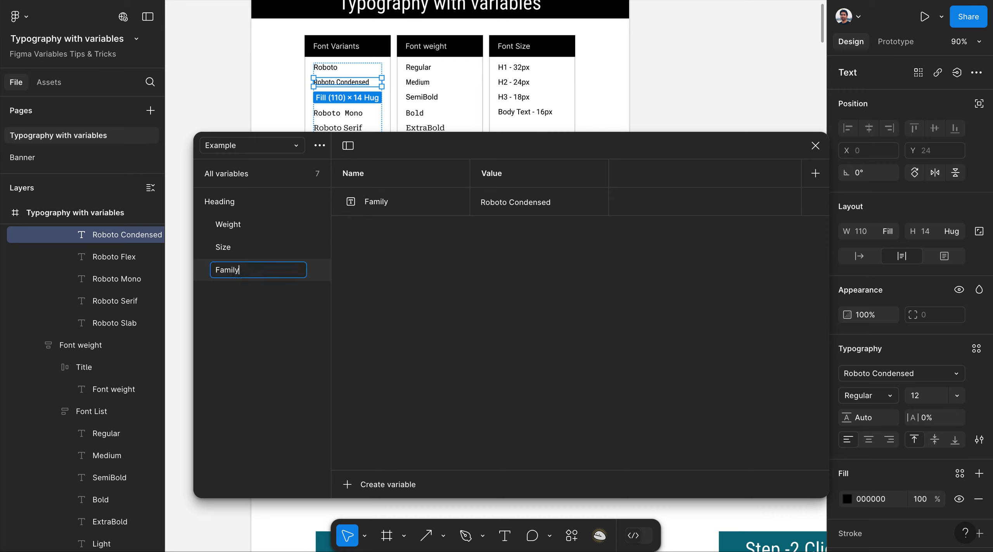
{"action": "type", "text": "amily"}
{"action": "key", "text": "Return"}
Review the full Heading variable list, then close the variables window.
{"action": "left_click", "coordinate": [235, 202]}
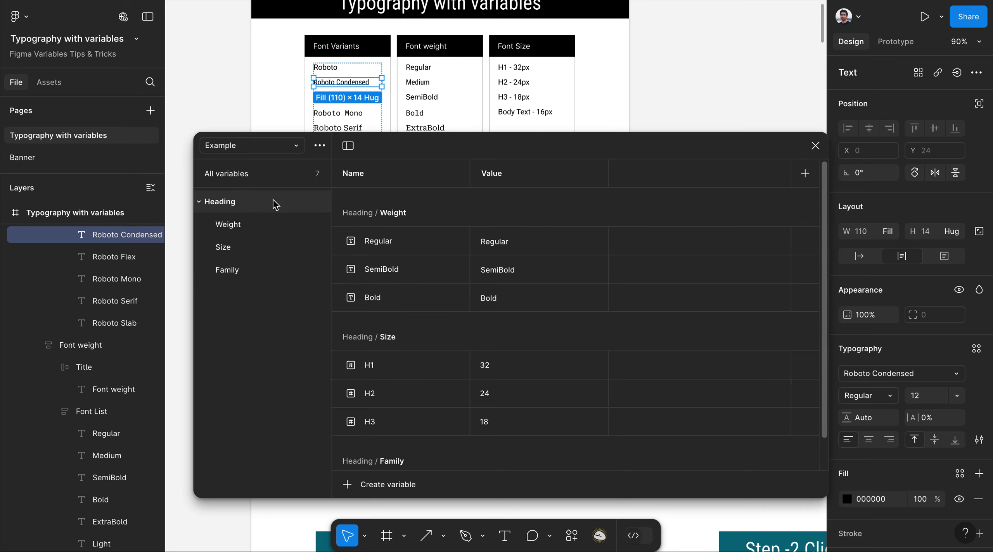
{"action": "left_click_drag", "start_coordinate": [465, 144], "coordinate": [469, 26]}
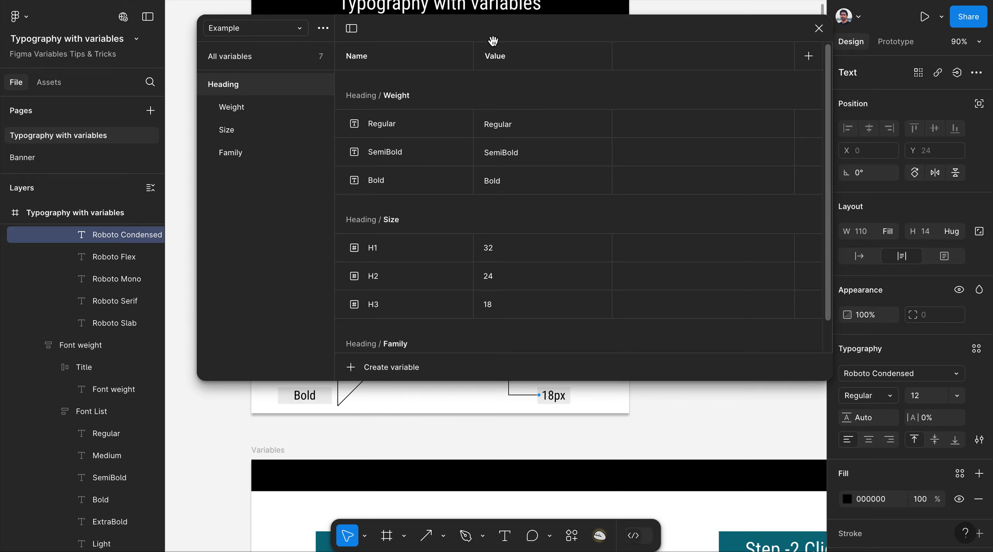
{"action": "left_click_drag", "start_coordinate": [514, 28], "coordinate": [561, 54]}
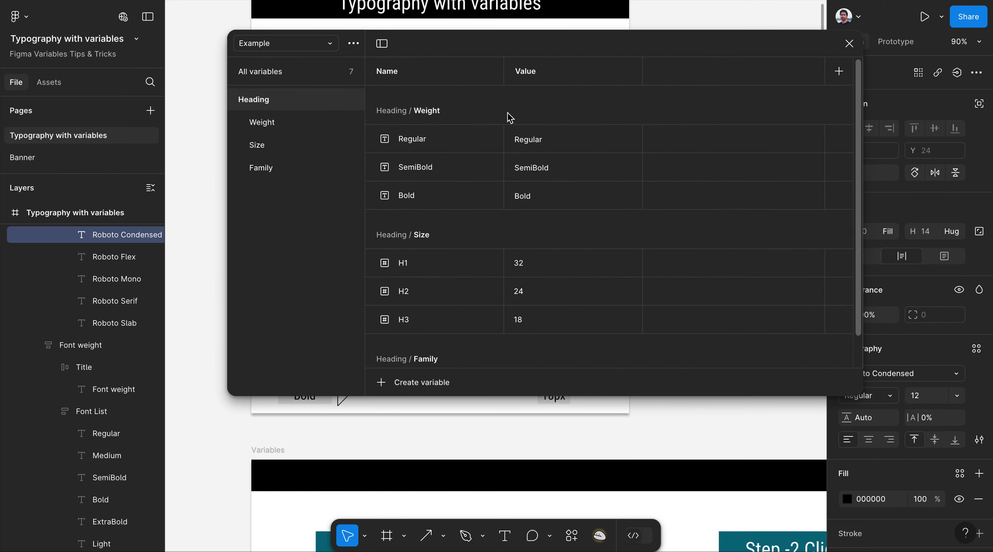
{"action": "right_click", "coordinate": [443, 199]}
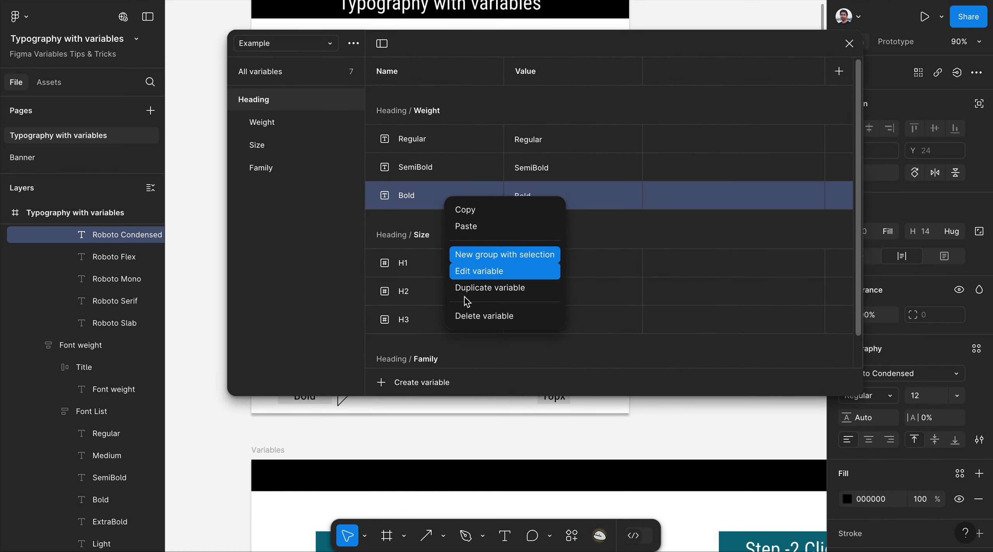
{"action": "left_click", "coordinate": [575, 46]}
{"action": "scroll", "coordinate": [470, 258], "scroll_direction": "down", "scroll_amount": 2}
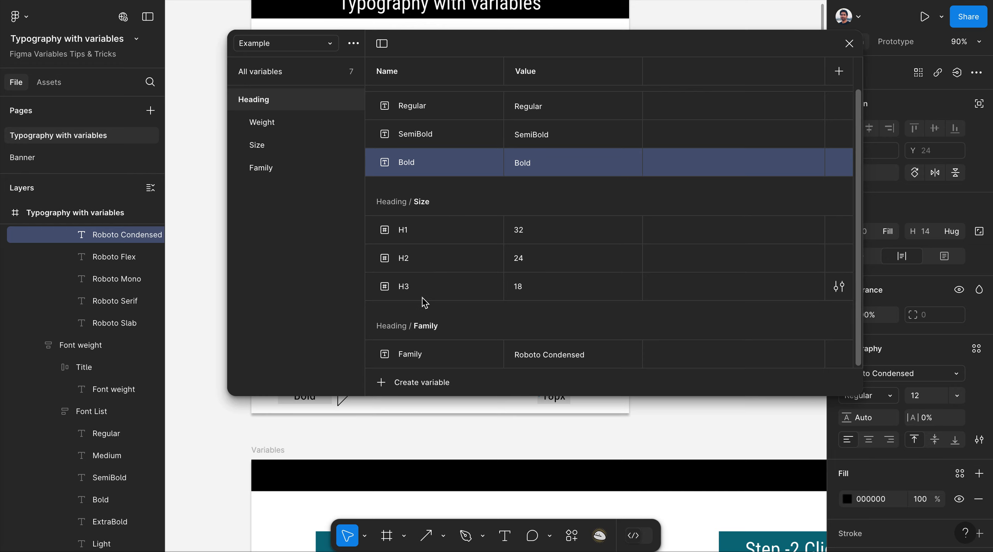
{"action": "scroll", "coordinate": [474, 256], "scroll_direction": "up", "scroll_amount": 2}
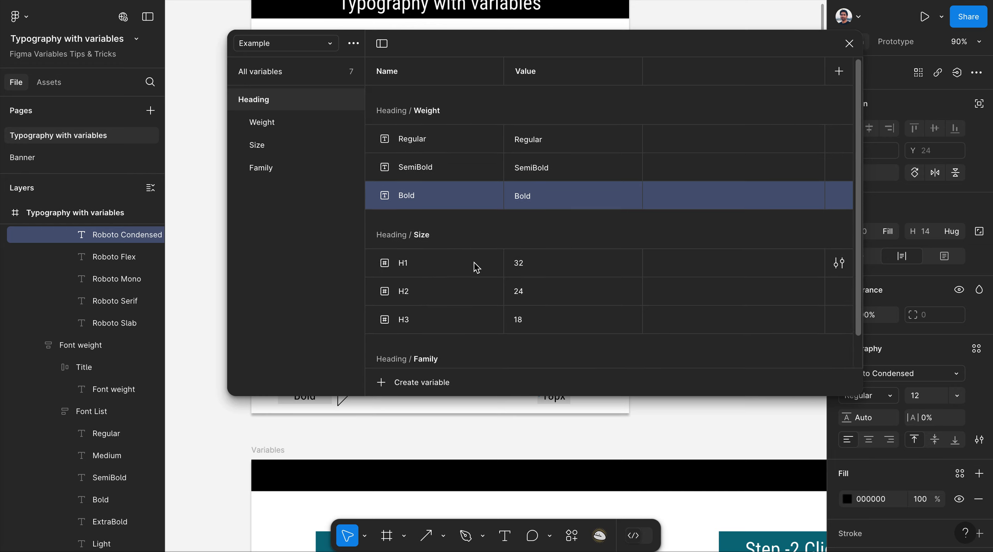
{"action": "left_click", "coordinate": [849, 44]}
Create a text style named New_Heading_Reg/H1, starting a new New_Heading_Reg group.
{"action": "left_click", "coordinate": [696, 146]}
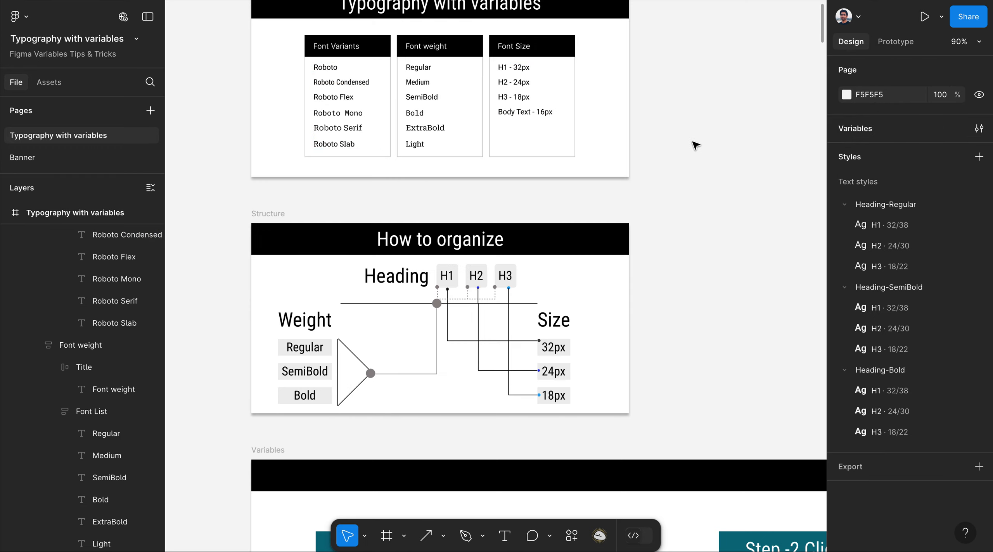
{"action": "scroll", "coordinate": [188, 207], "scroll_direction": "down", "scroll_amount": 5}
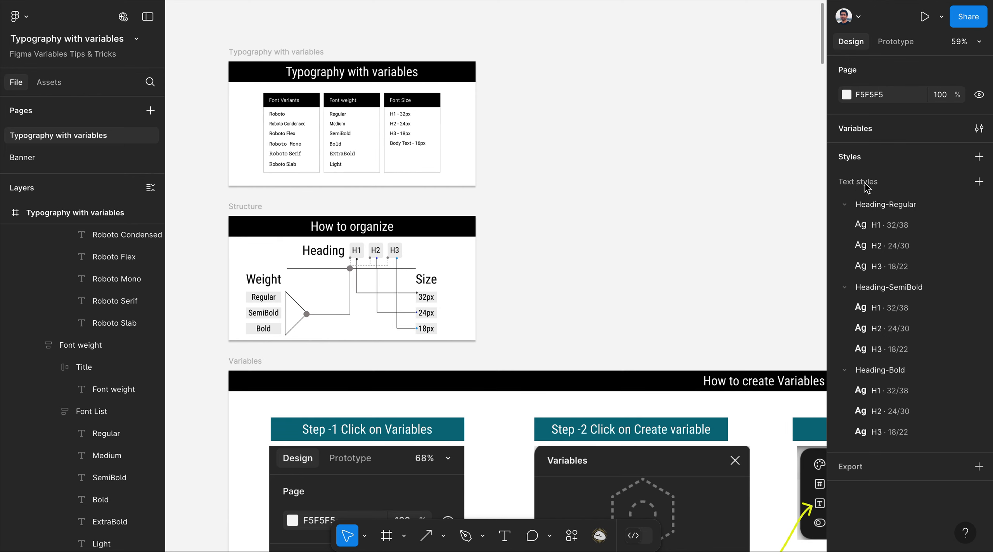
{"action": "left_click", "coordinate": [979, 181]}
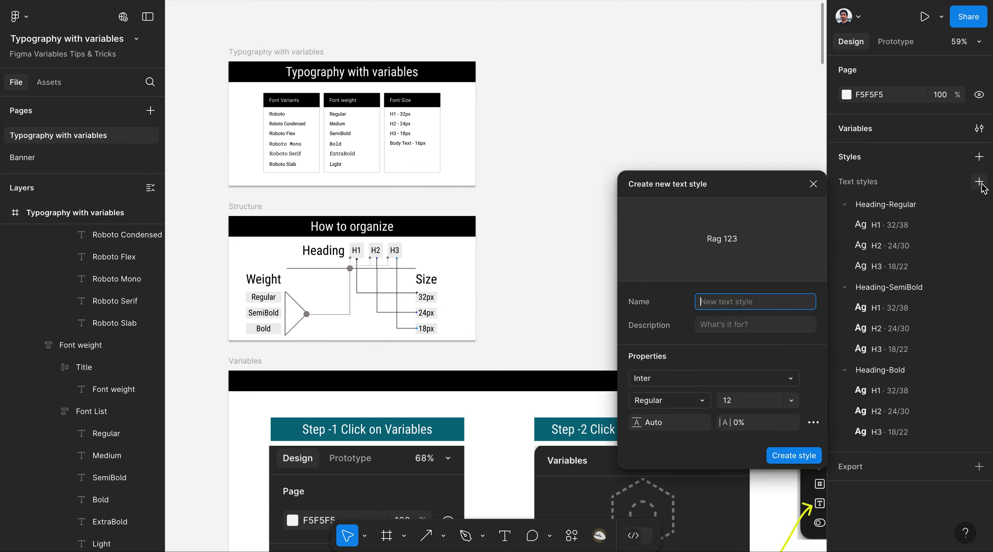
{"action": "left_click_drag", "start_coordinate": [745, 190], "coordinate": [654, 82]}
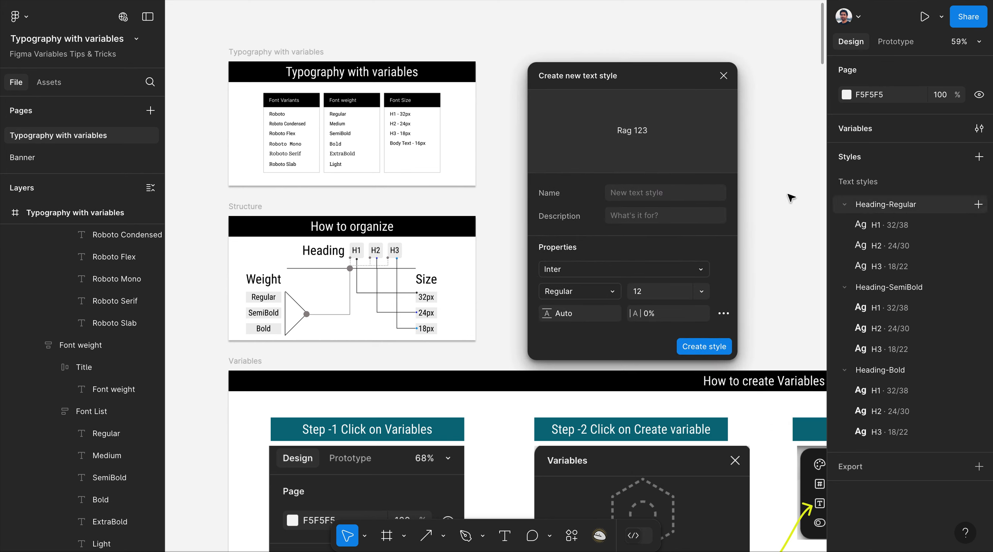
{"action": "left_click", "coordinate": [662, 197]}
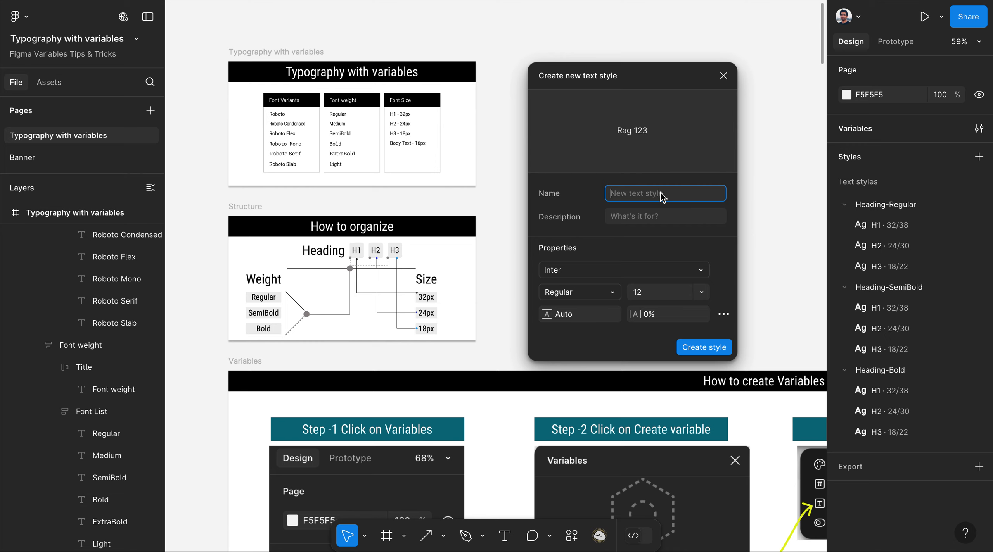
{"action": "type", "text": "New"}
{"action": "type", "text": "_Heading/H1"}
{"action": "left_click", "coordinate": [662, 195]}
{"action": "type", "text": "Reg/H1"}
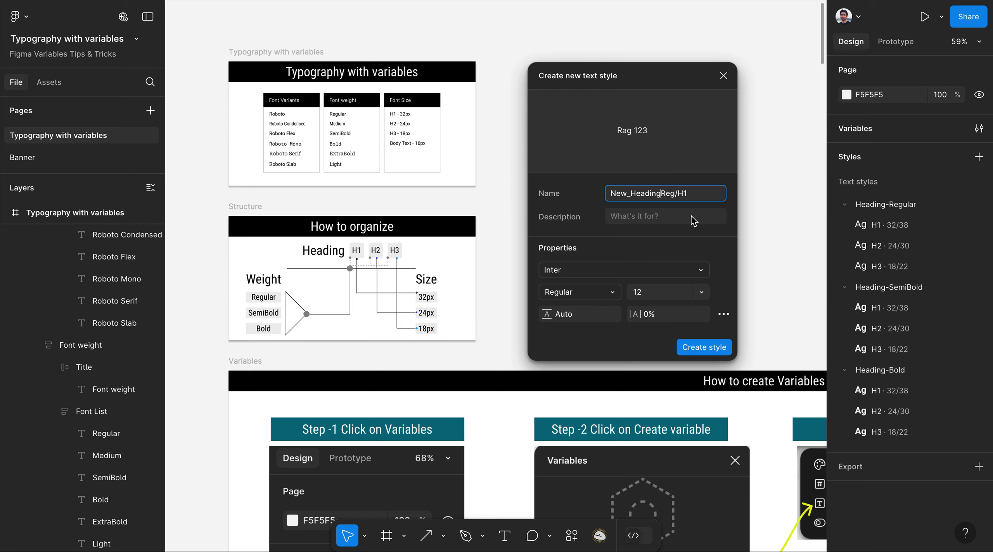
{"action": "type", "text": "_"}
{"action": "left_click", "coordinate": [713, 347]}
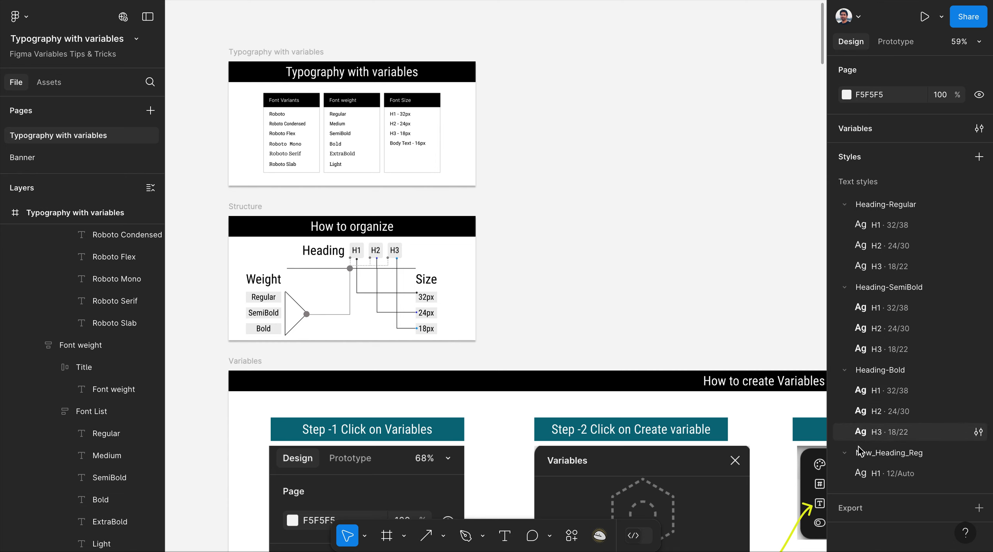
Drag the New_Heading_Reg group above Heading-Regular at the top of Text styles.
{"action": "left_click", "coordinate": [877, 454]}
{"action": "left_click_drag", "start_coordinate": [877, 457], "coordinate": [896, 194]}
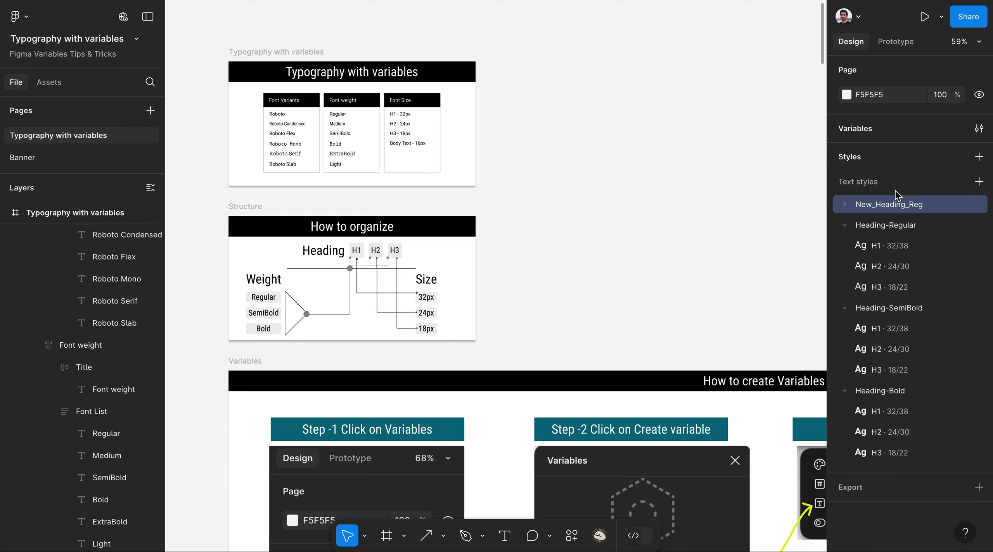
{"action": "left_click", "coordinate": [850, 206]}
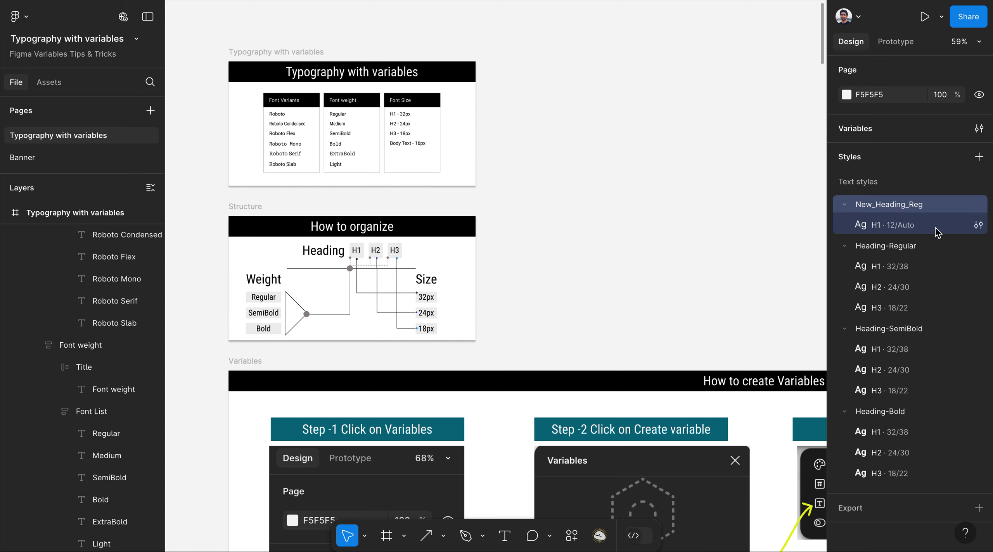
Bind the New_Heading_Reg/H1 style's font family to the Heading/Family variable.
{"action": "left_click", "coordinate": [978, 225]}
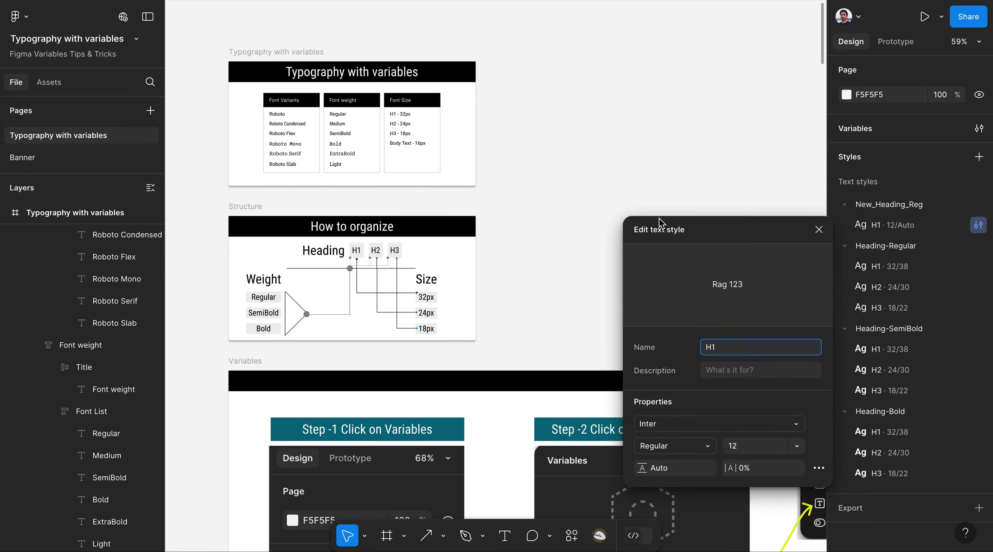
{"action": "scroll", "coordinate": [423, 171], "scroll_direction": "up", "scroll_amount": 10}
{"action": "left_click_drag", "start_coordinate": [733, 234], "coordinate": [642, 55]}
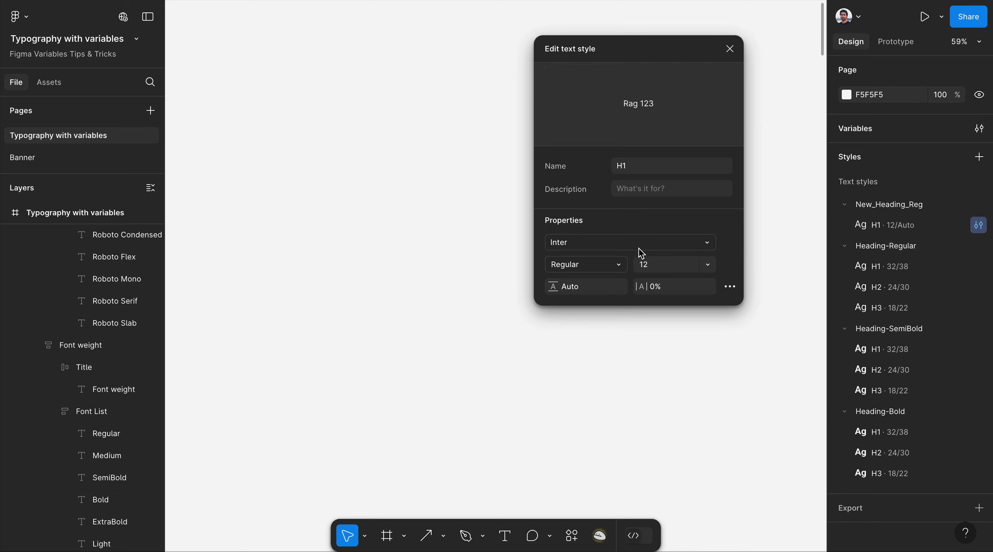
{"action": "left_click", "coordinate": [708, 245]}
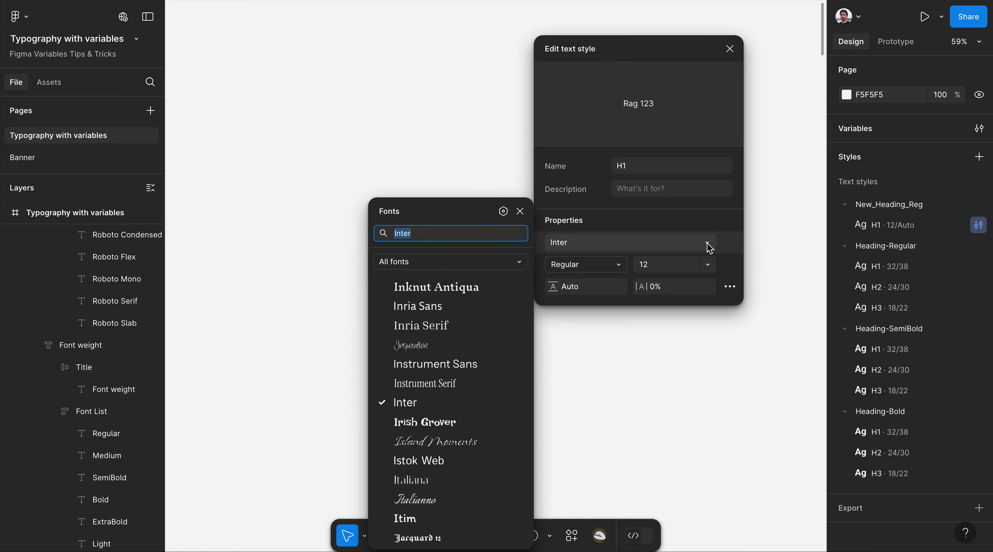
{"action": "left_click", "coordinate": [504, 212]}
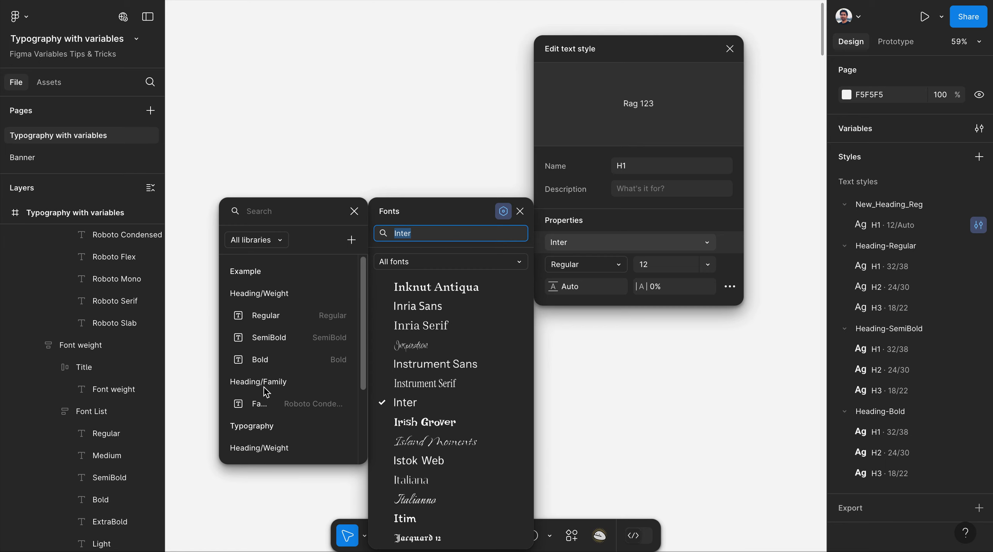
{"action": "scroll", "coordinate": [291, 385], "scroll_direction": "down", "scroll_amount": 1}
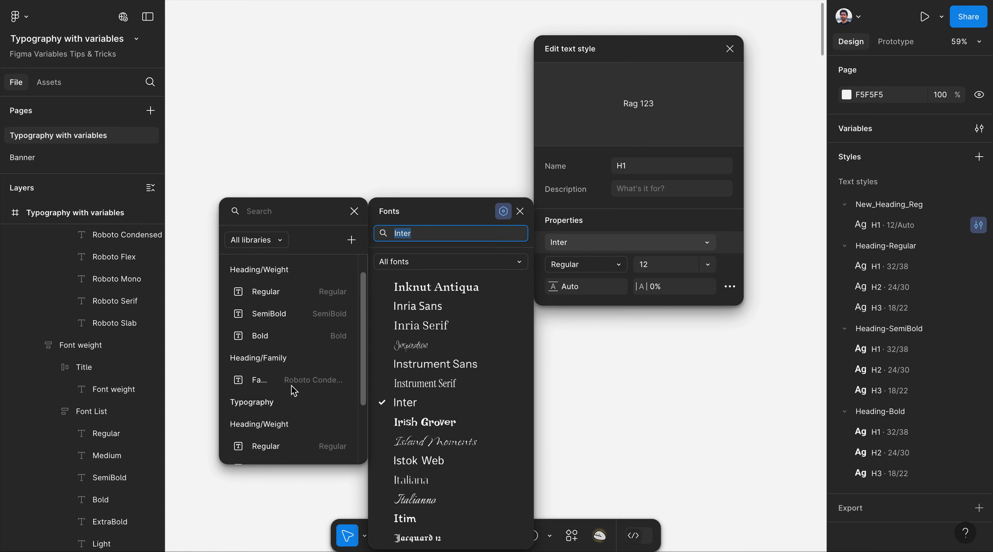
{"action": "scroll", "coordinate": [291, 386], "scroll_direction": "up", "scroll_amount": 1}
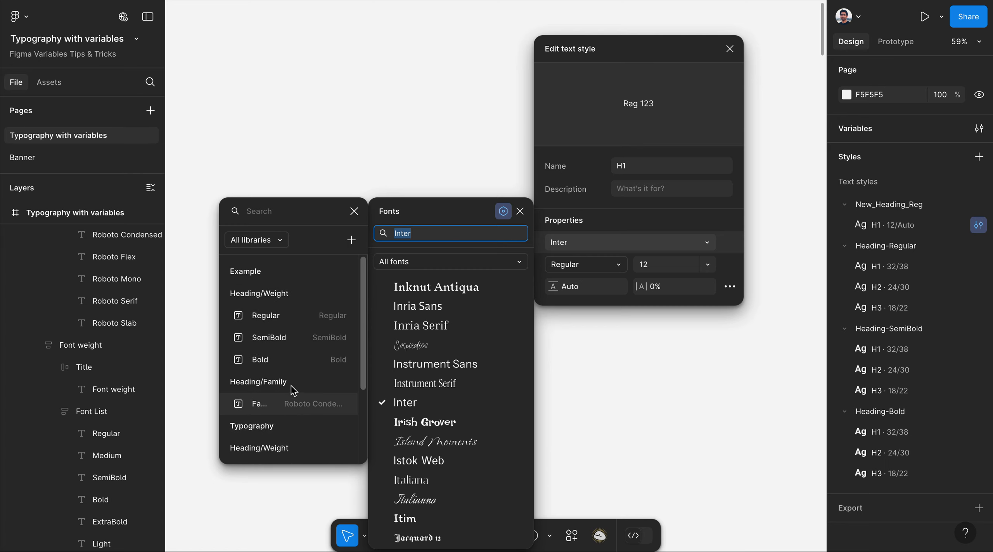
{"action": "left_click", "coordinate": [306, 412]}
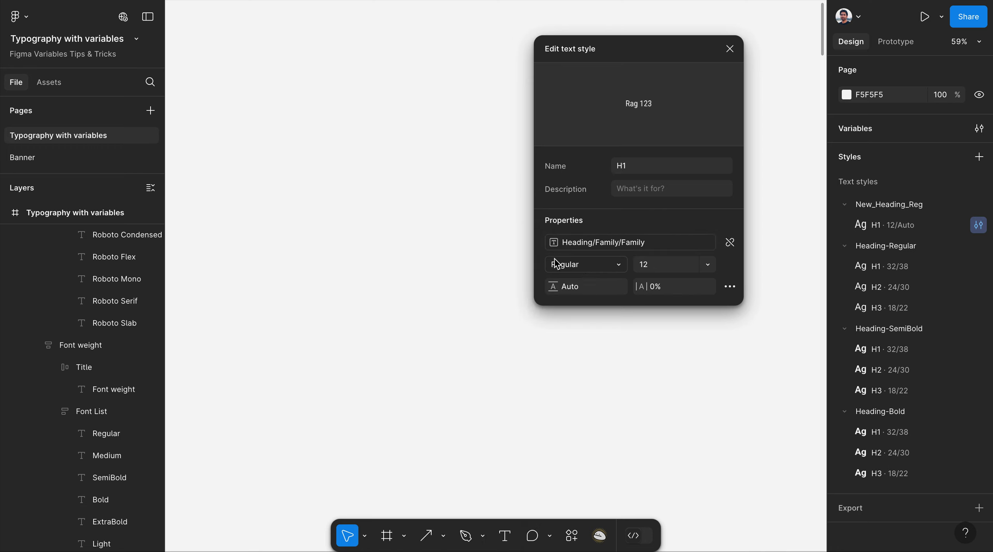
Bind H1's weight to the Regular variable and its size to the H1 variable (32).
{"action": "left_click", "coordinate": [619, 265]}
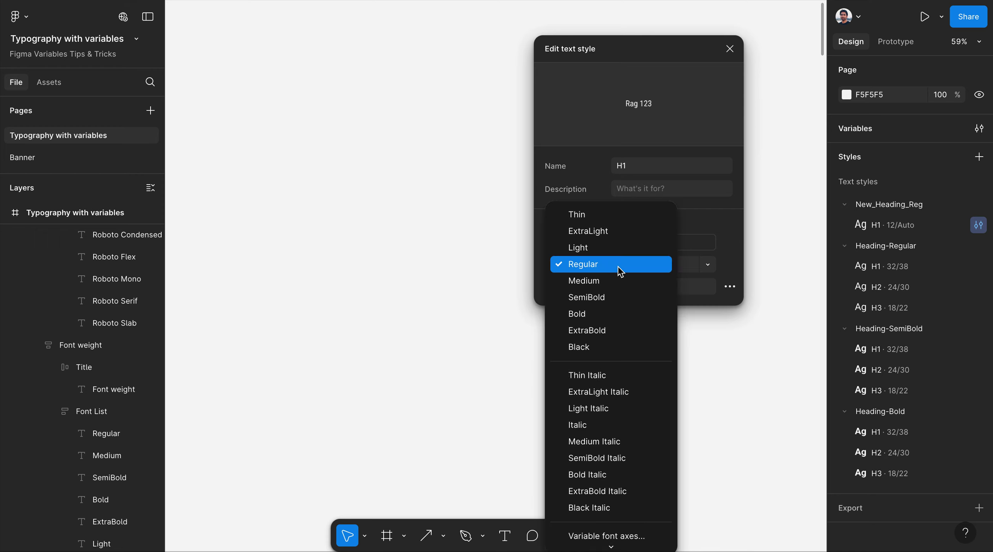
{"action": "mouse_move", "coordinate": [611, 546]}
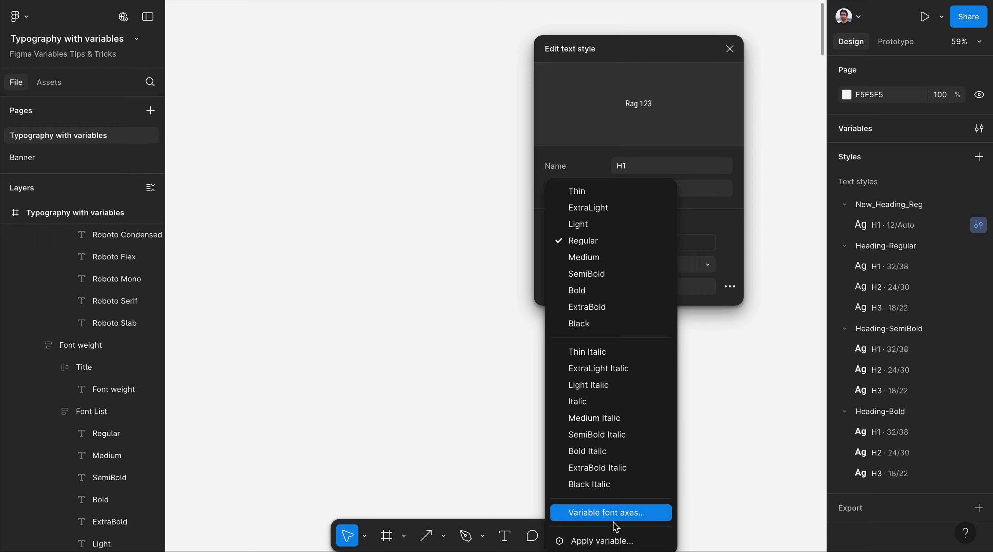
{"action": "left_click", "coordinate": [614, 542]}
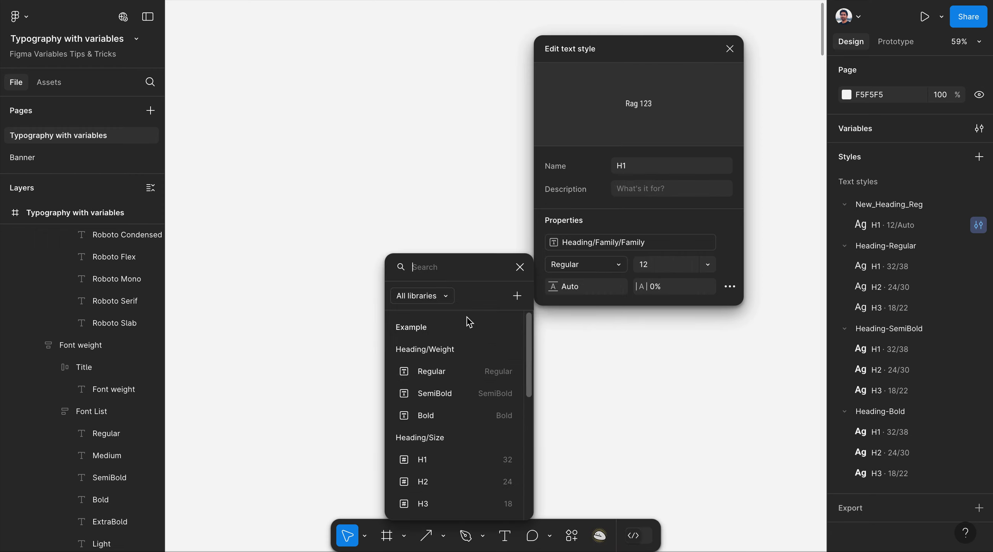
{"action": "left_click", "coordinate": [454, 376]}
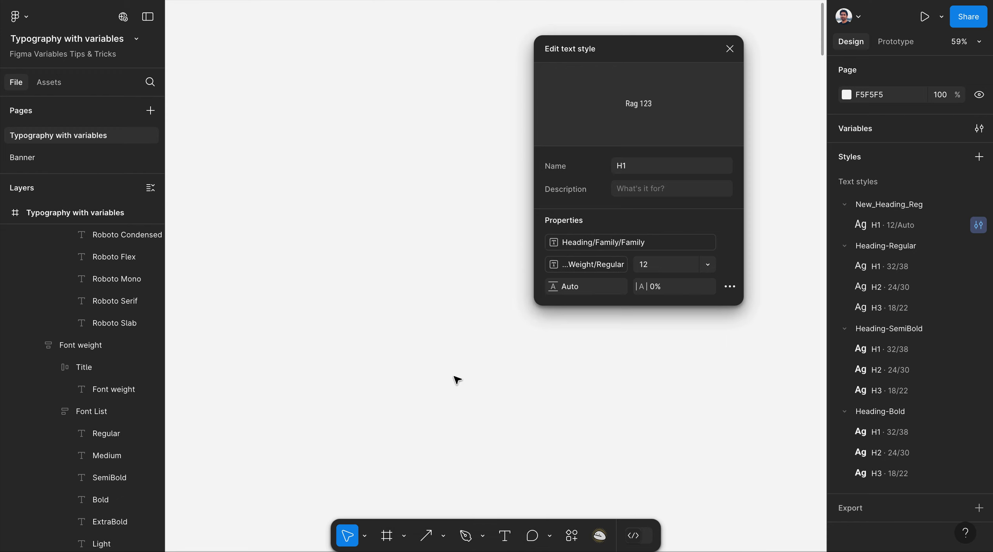
{"action": "left_click", "coordinate": [707, 265]}
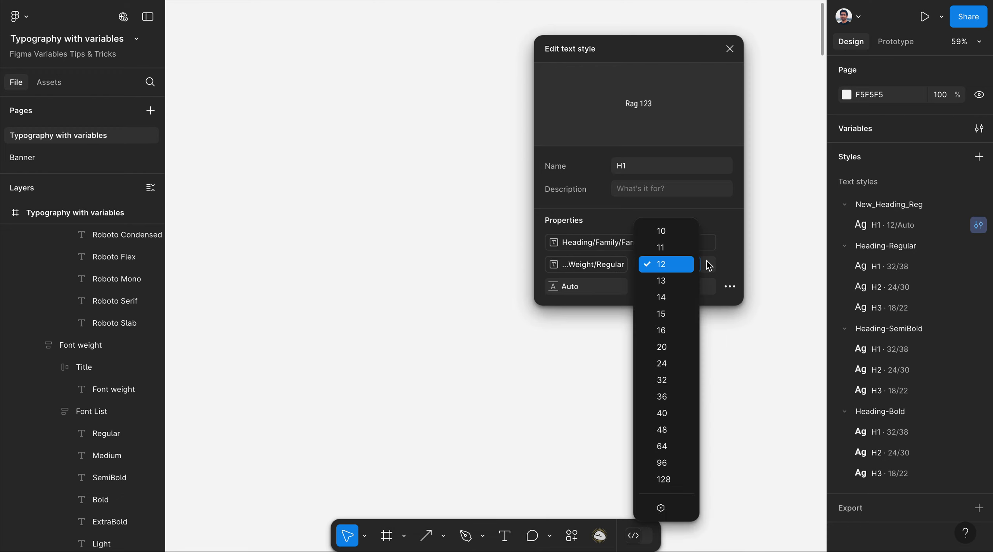
{"action": "left_click", "coordinate": [667, 508]}
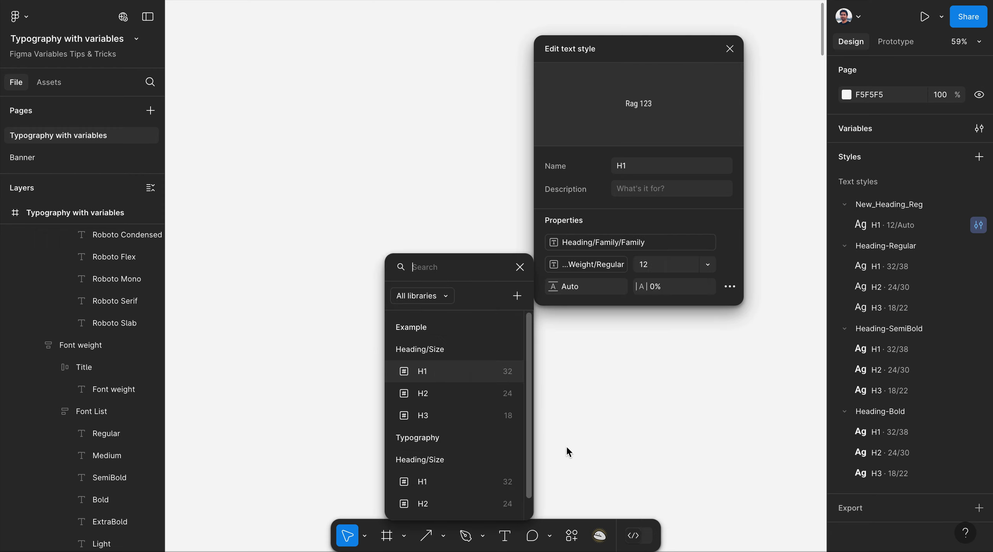
{"action": "left_click", "coordinate": [429, 380]}
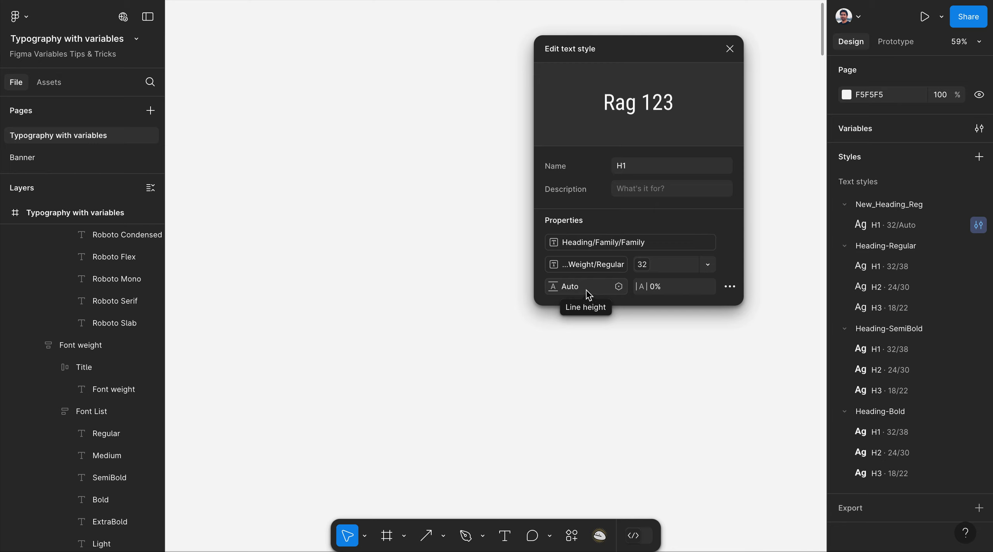
{"action": "left_click", "coordinate": [731, 49]}
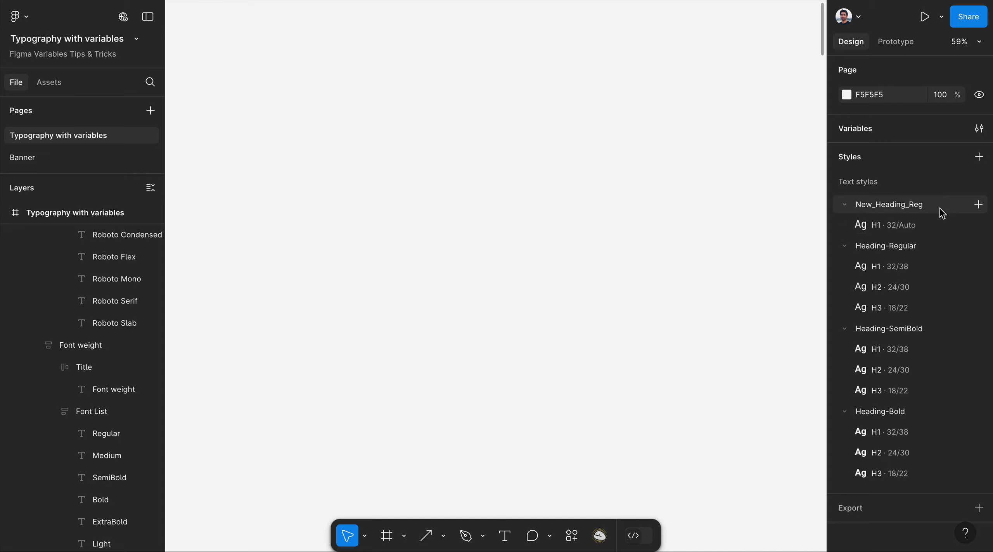
Start an H2 style in New_Heading_Reg using the Heading/Family font variable.
{"action": "left_click", "coordinate": [978, 205]}
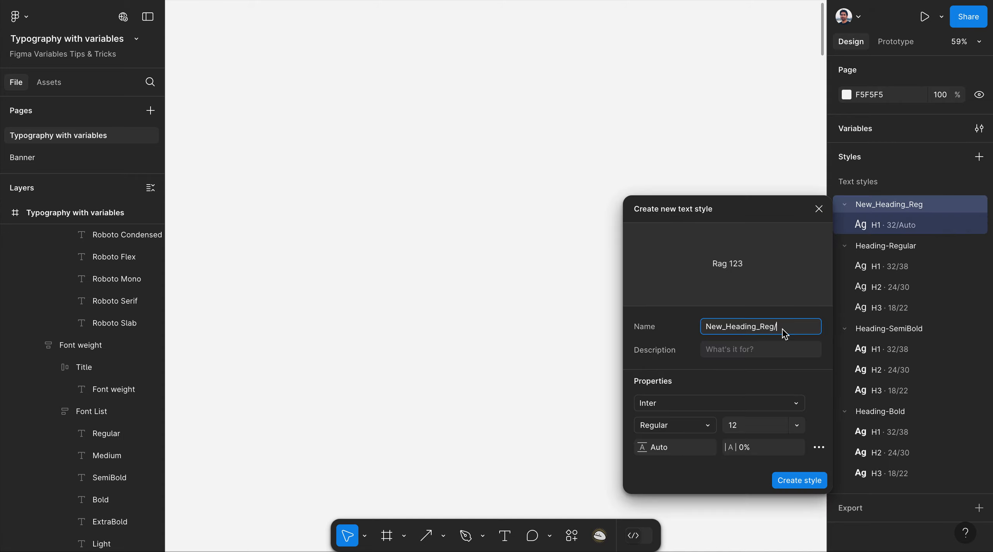
{"action": "type", "text": "H2"}
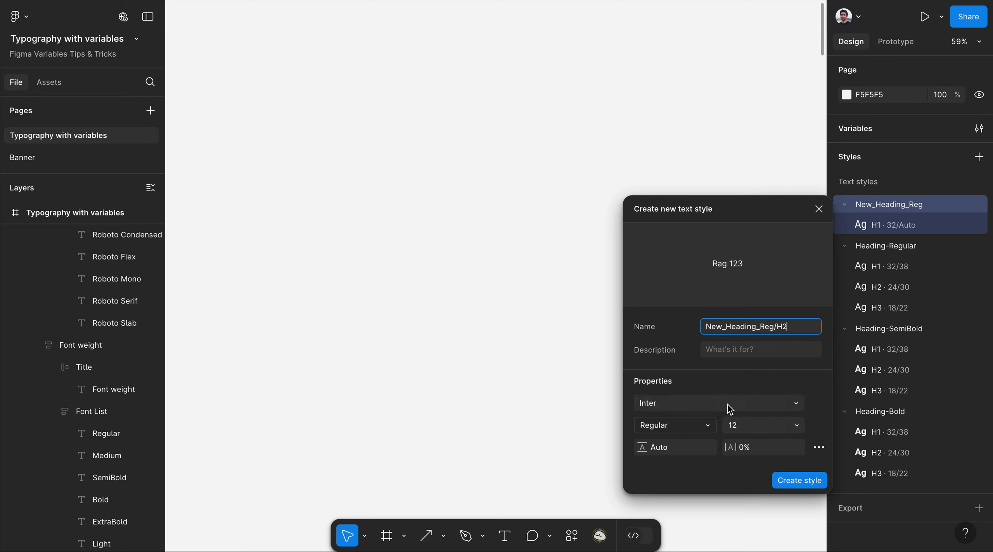
{"action": "left_click", "coordinate": [797, 404]}
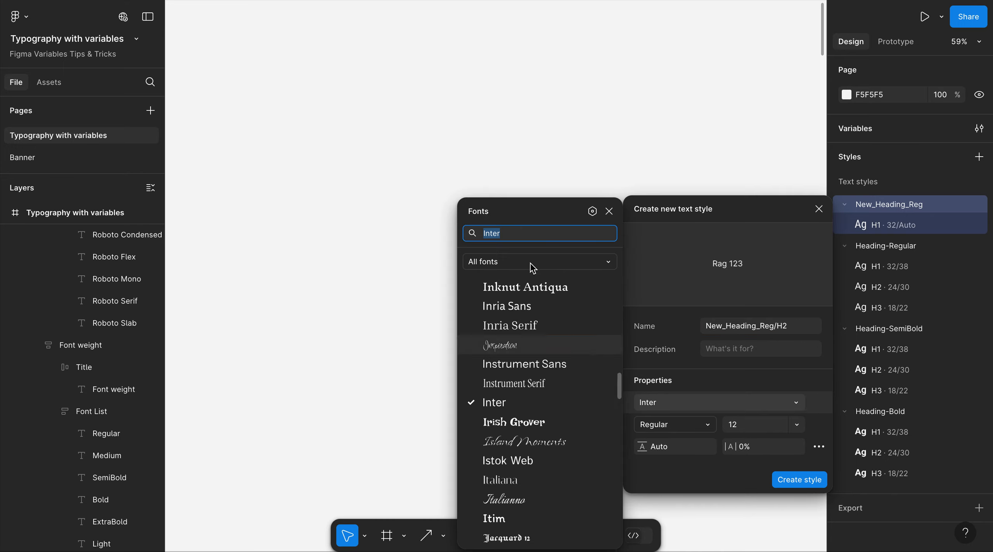
{"action": "left_click", "coordinate": [592, 211]}
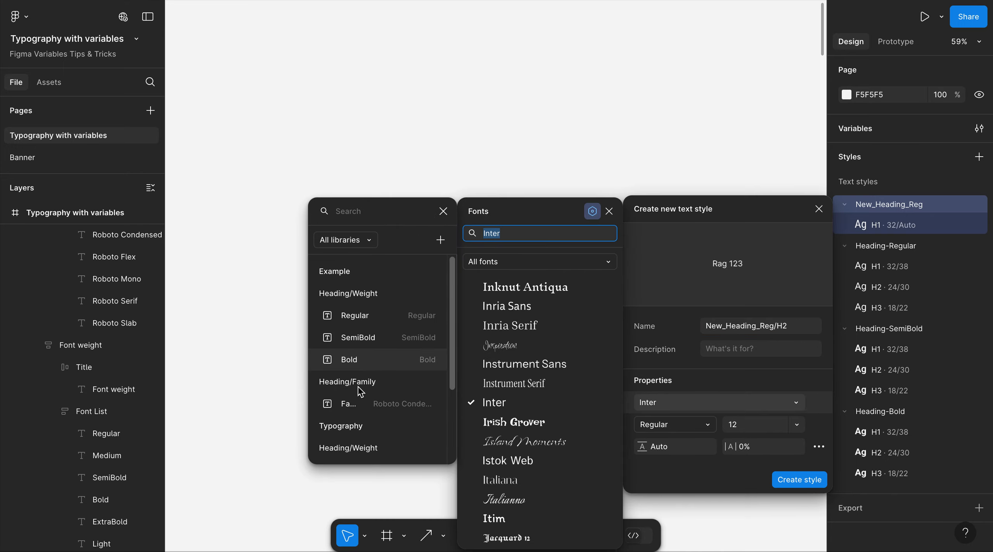
{"action": "left_click", "coordinate": [359, 406]}
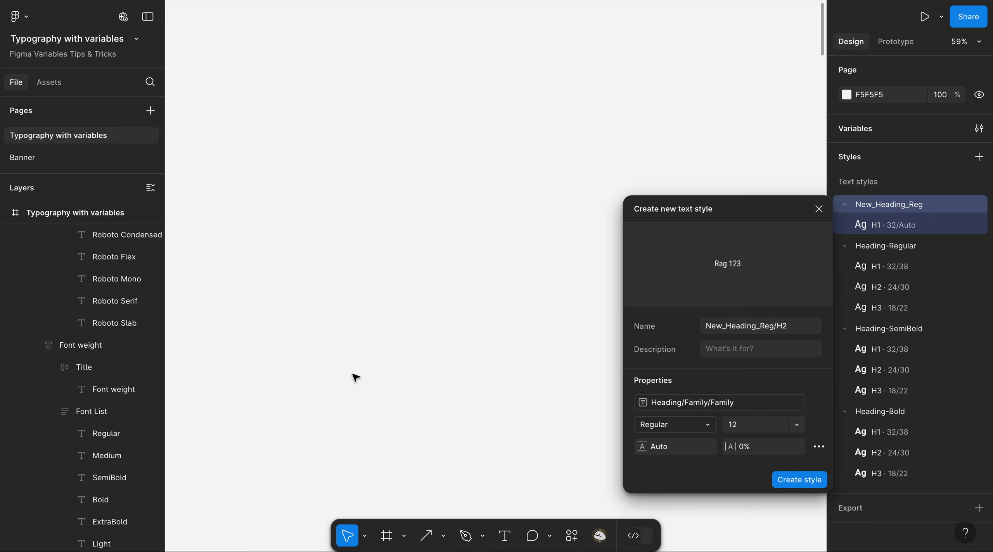
Bind H2's weight to Weight/Regular and size to the H2 variable (24), then create it.
{"action": "left_click_drag", "start_coordinate": [738, 215], "coordinate": [659, 68]}
{"action": "left_click", "coordinate": [626, 279]}
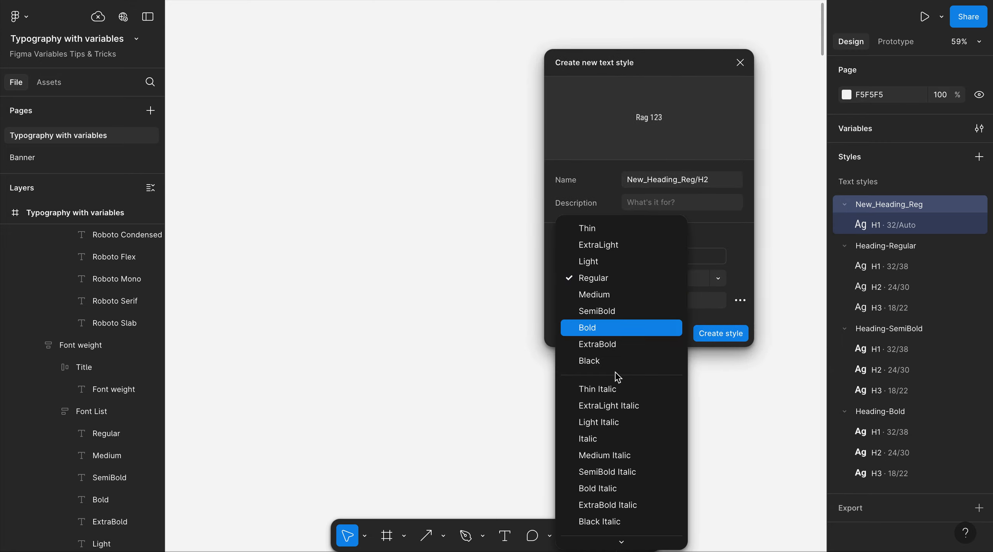
{"action": "left_click", "coordinate": [617, 537]}
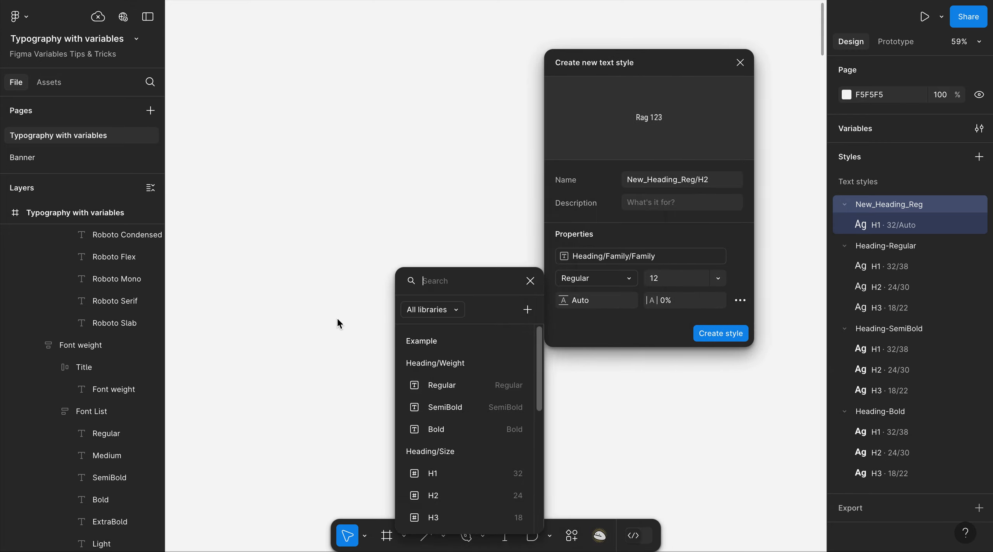
{"action": "left_click", "coordinate": [454, 391]}
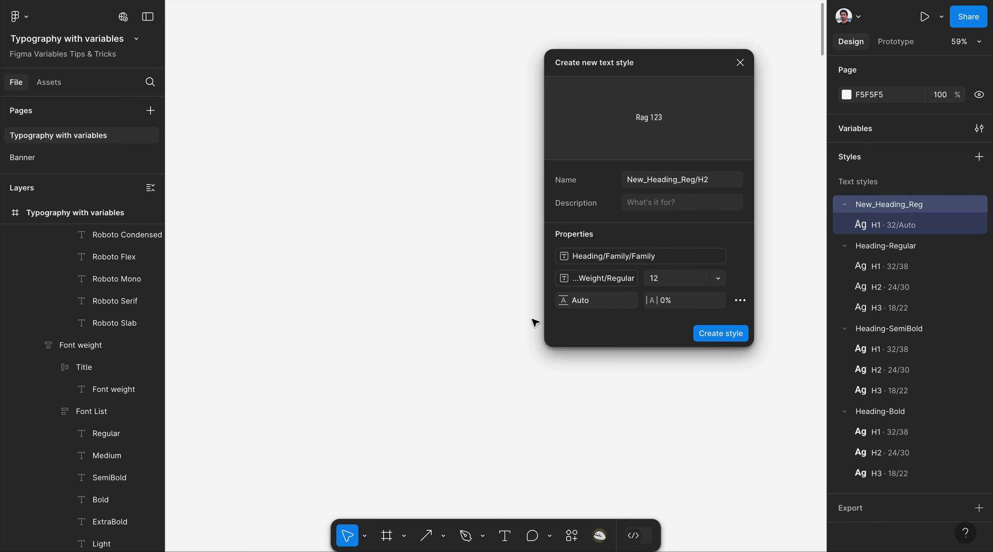
{"action": "left_click", "coordinate": [718, 281]}
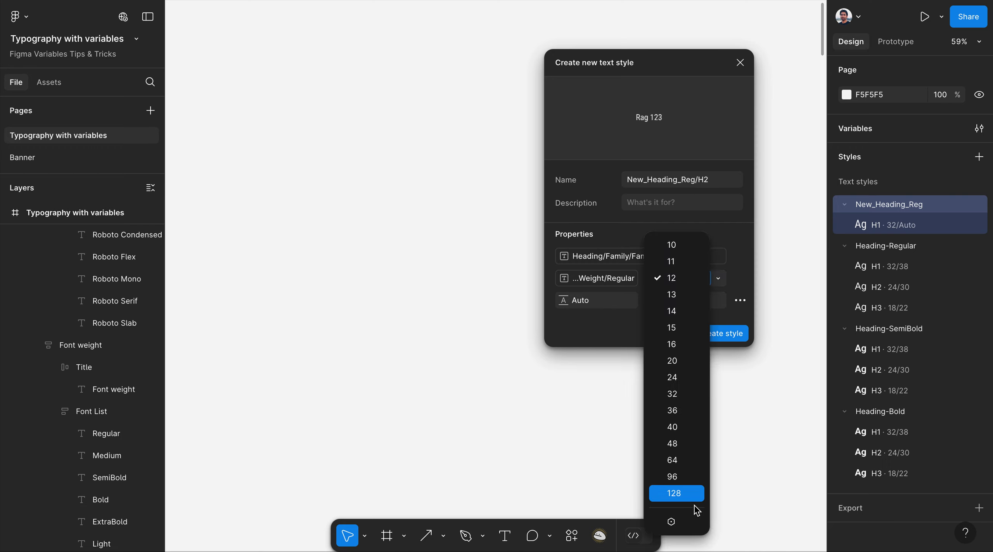
{"action": "left_click", "coordinate": [694, 520]}
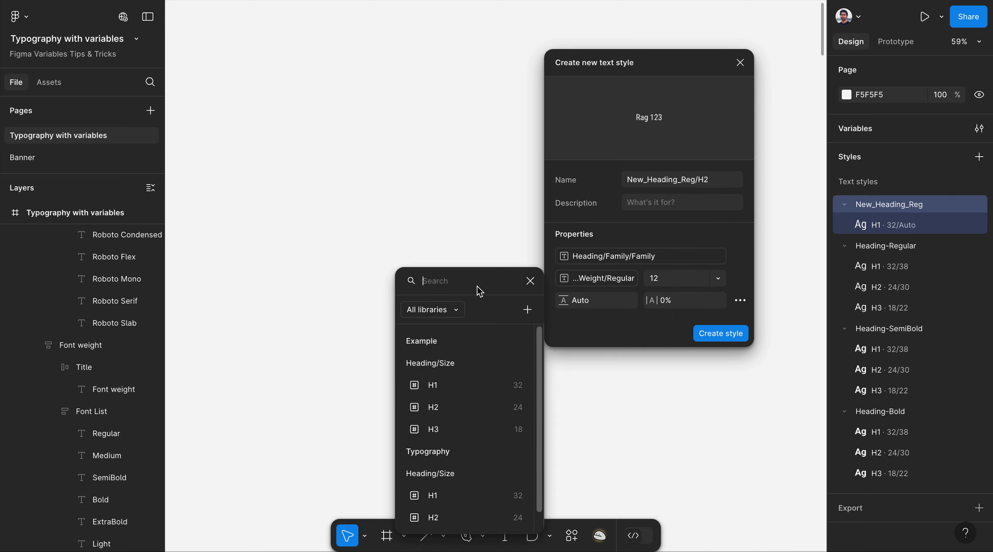
{"action": "left_click_drag", "start_coordinate": [473, 278], "coordinate": [450, 157]}
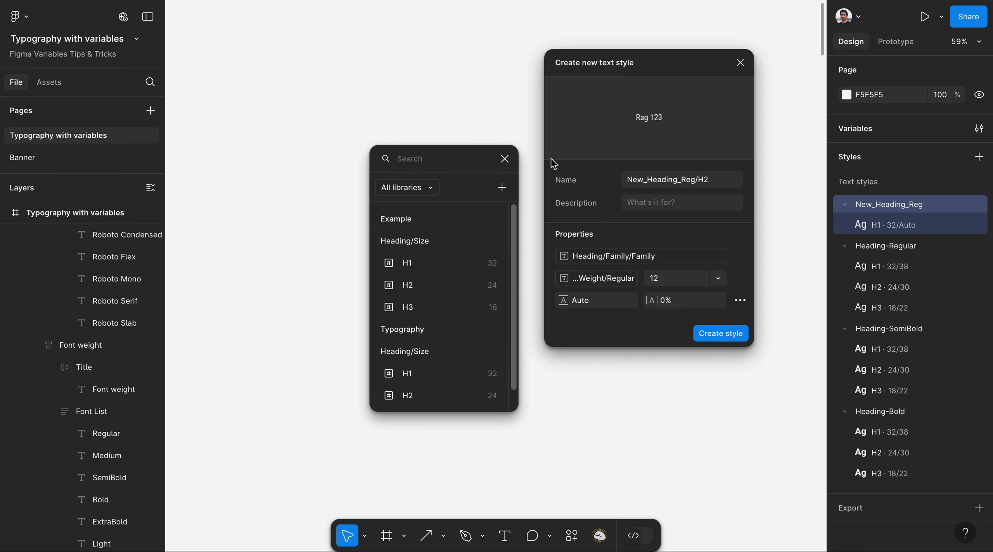
{"action": "left_click", "coordinate": [432, 287]}
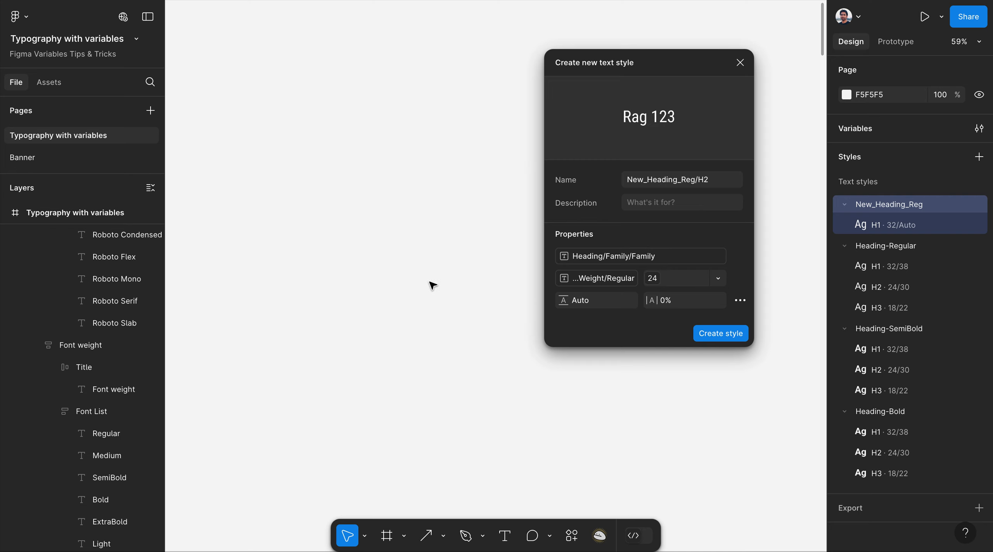
{"action": "left_click", "coordinate": [715, 335]}
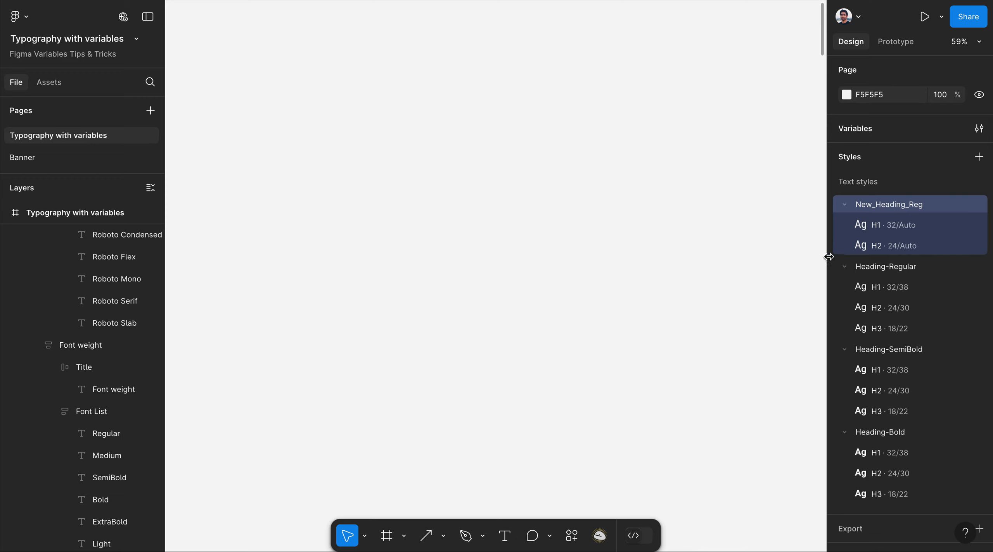
Start an H3 style in New_Heading_Reg using the Heading/Family font variable.
{"action": "mouse_move", "coordinate": [962, 208]}
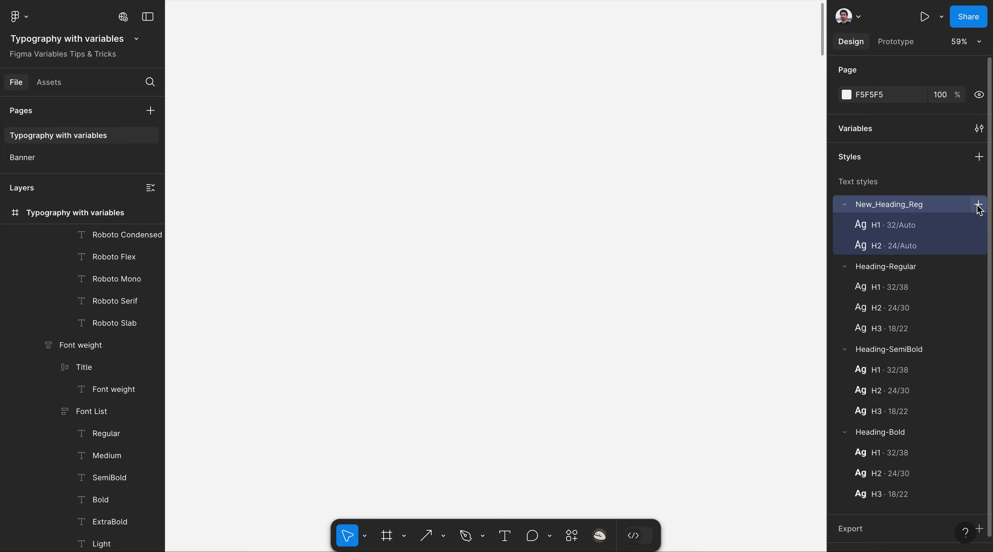
{"action": "left_click", "coordinate": [977, 206]}
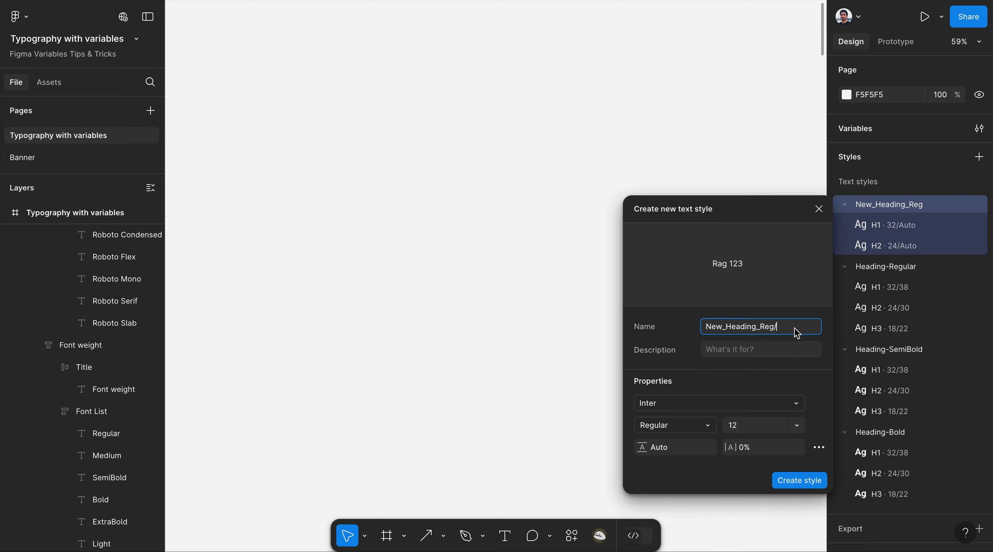
{"action": "type", "text": "H3"}
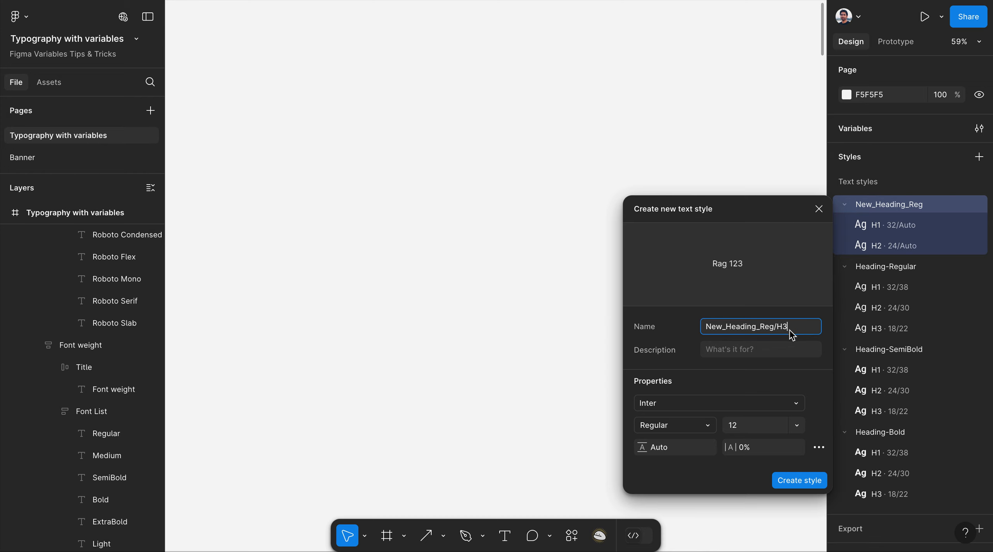
{"action": "left_click", "coordinate": [796, 404]}
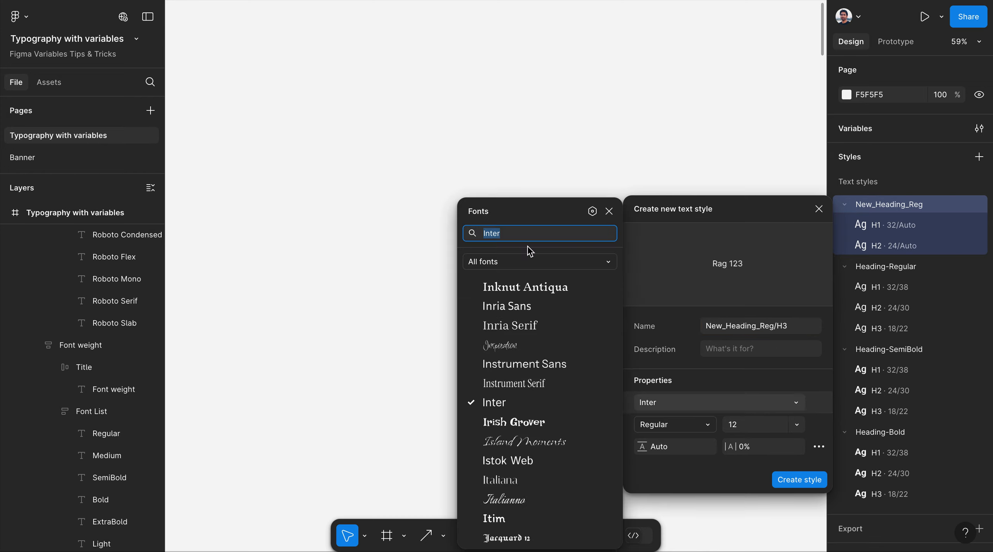
{"action": "left_click", "coordinate": [593, 211]}
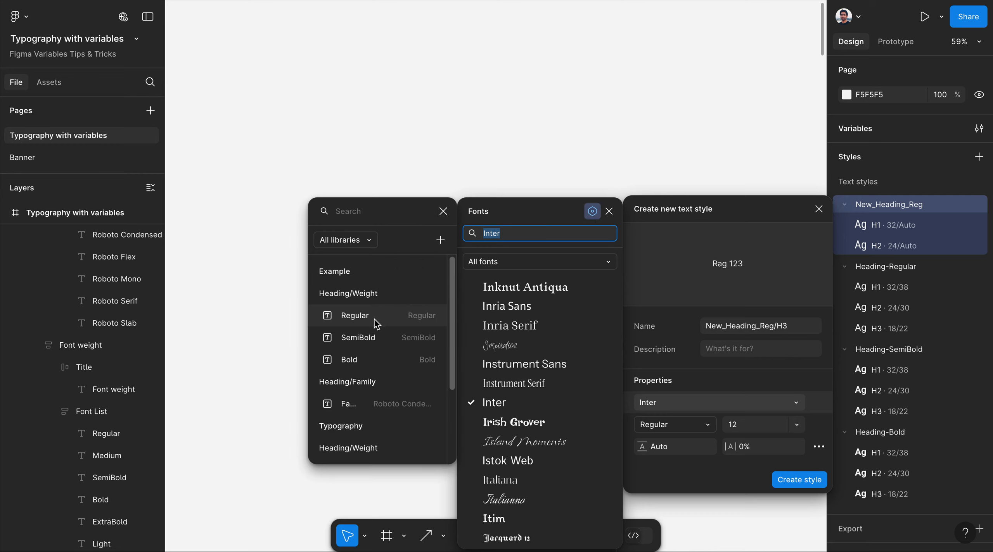
{"action": "left_click", "coordinate": [367, 407]}
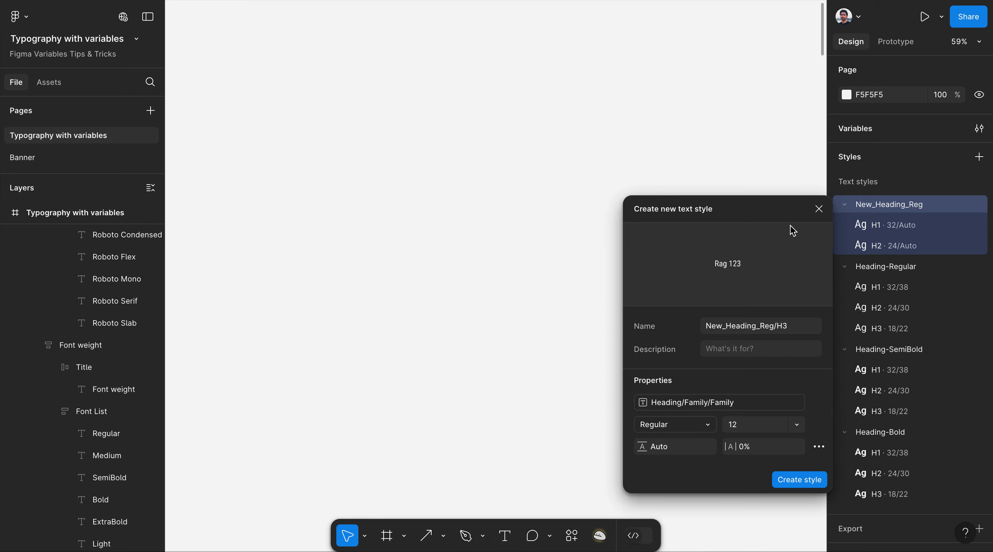
Bind H3's weight to Heading/Weight/Regular and size to the H3 variable (18), then create it.
{"action": "left_click_drag", "start_coordinate": [783, 214], "coordinate": [698, 82]}
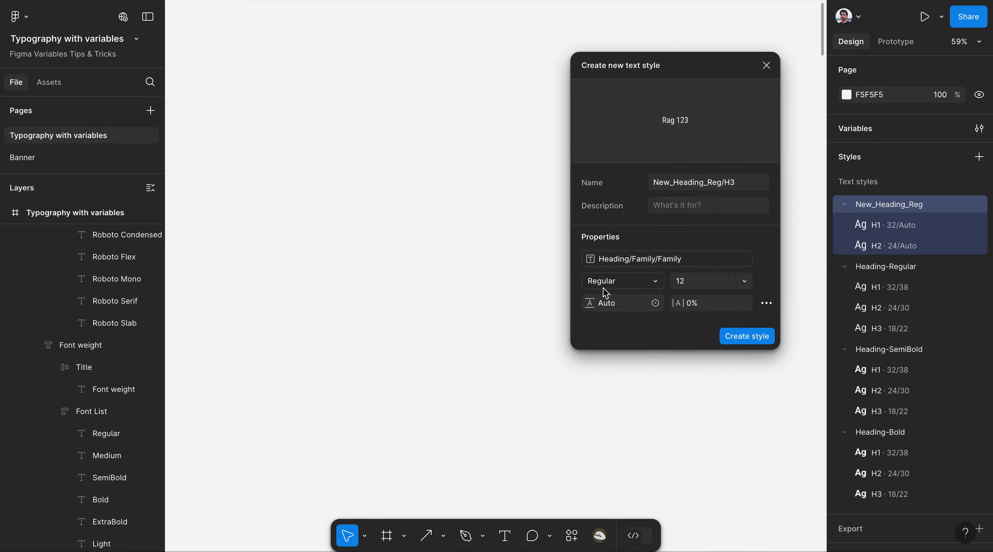
{"action": "left_click", "coordinate": [656, 282]}
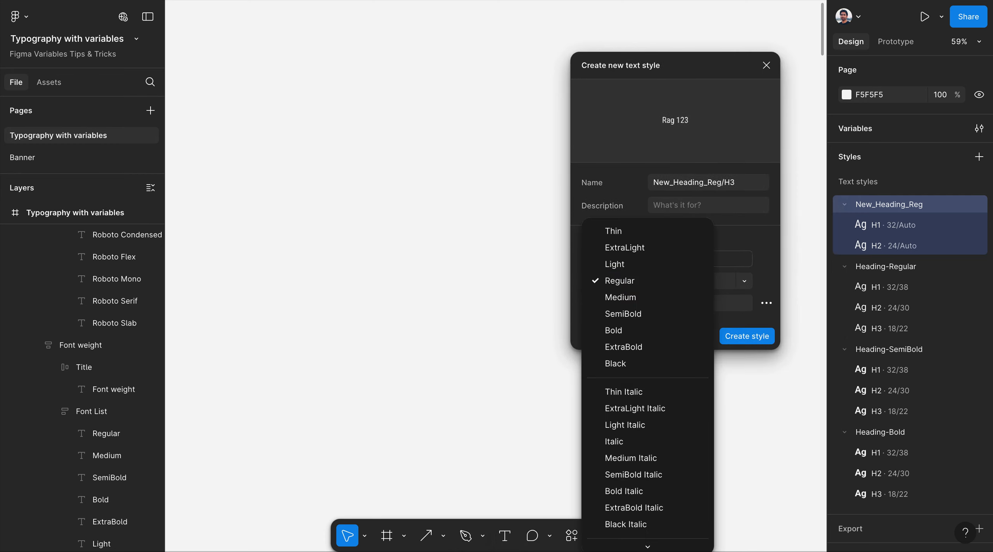
{"action": "scroll", "coordinate": [652, 549], "scroll_direction": "down", "scroll_amount": 2}
{"action": "left_click", "coordinate": [651, 543]}
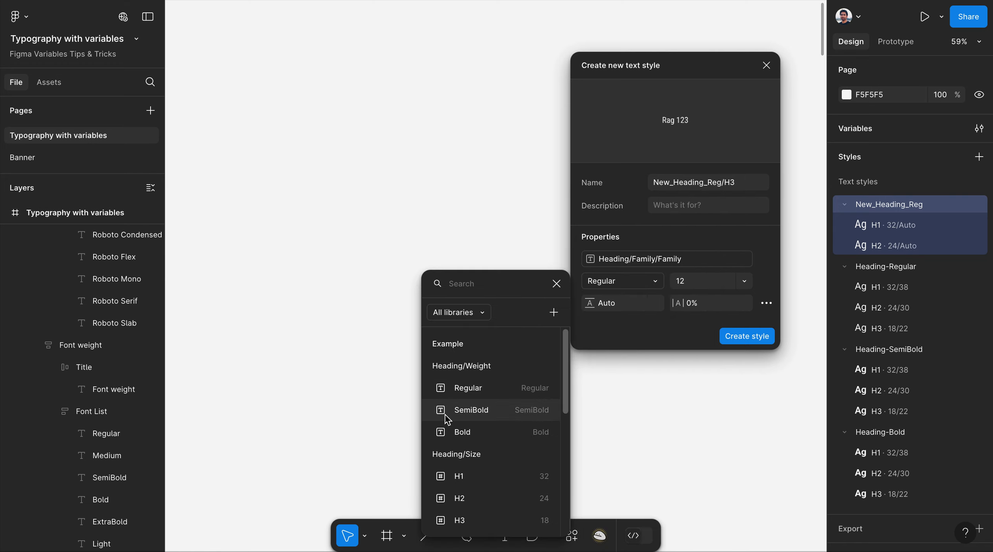
{"action": "left_click", "coordinate": [483, 391]}
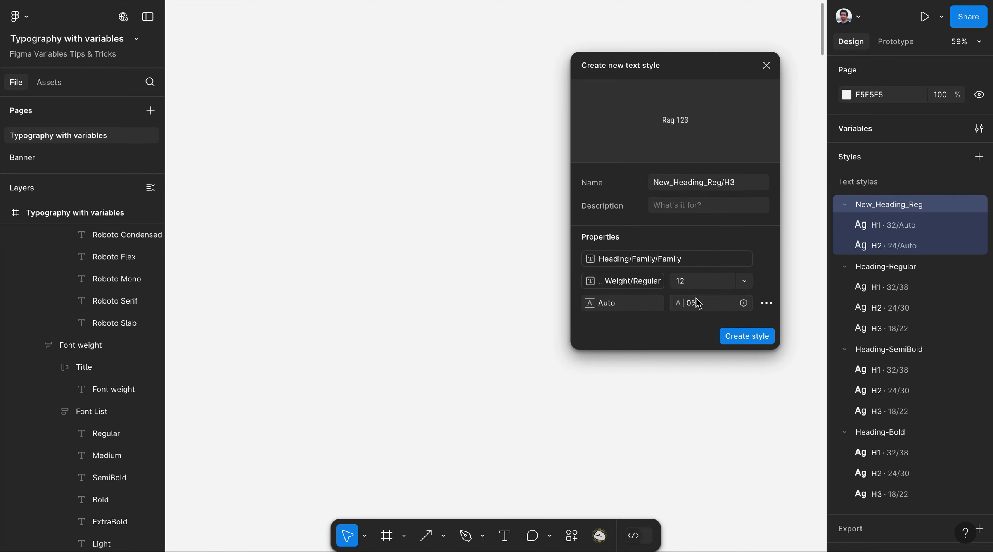
{"action": "left_click", "coordinate": [746, 282]}
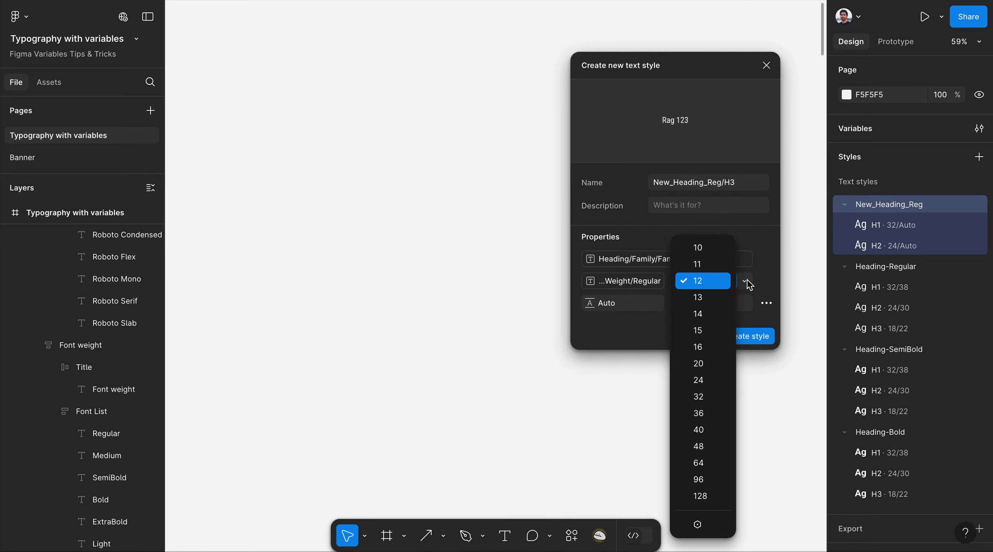
{"action": "left_click", "coordinate": [713, 534]}
{"action": "left_click", "coordinate": [467, 433]}
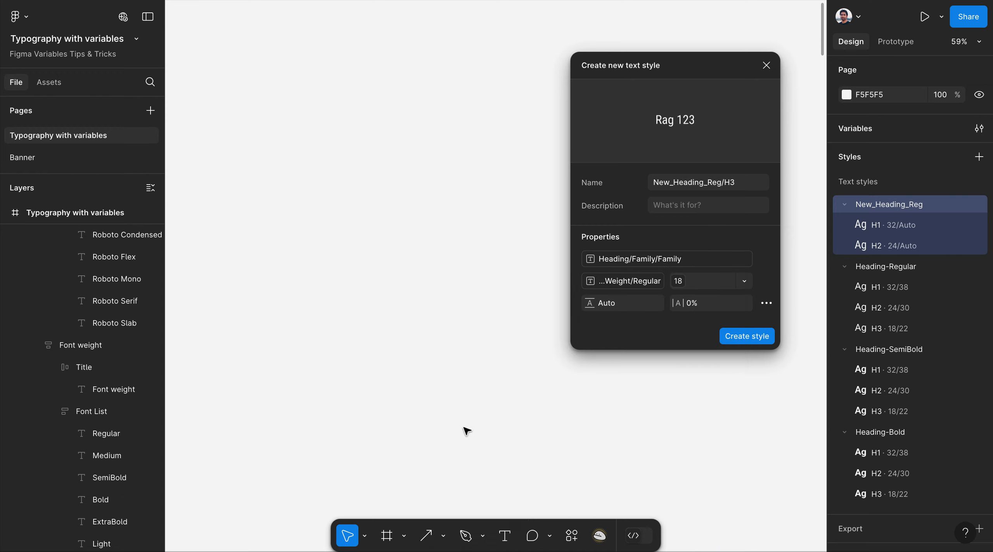
{"action": "left_click", "coordinate": [747, 337]}
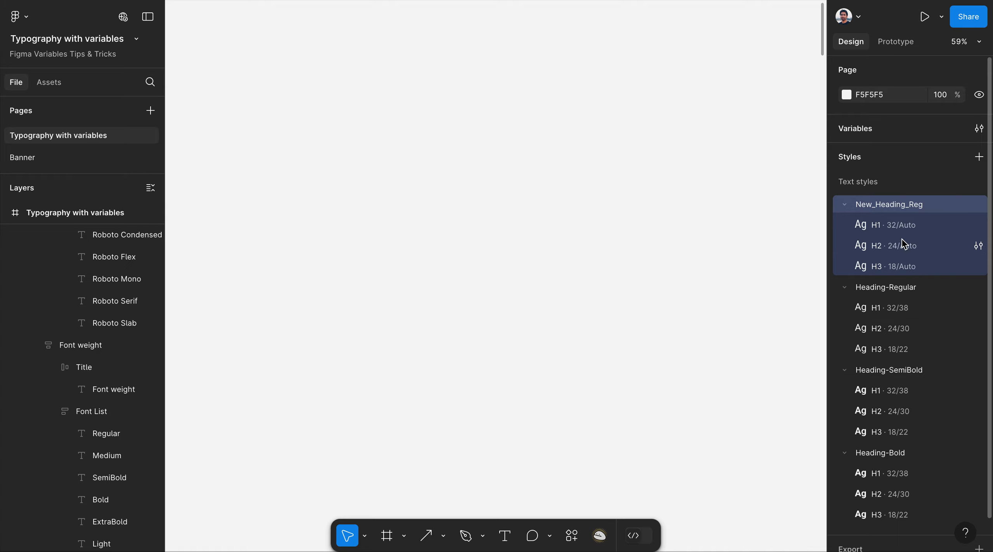
Copy the H1, H2 and H3 styles of New_Heading_Reg and paste duplicates.
{"action": "left_click", "coordinate": [901, 228]}
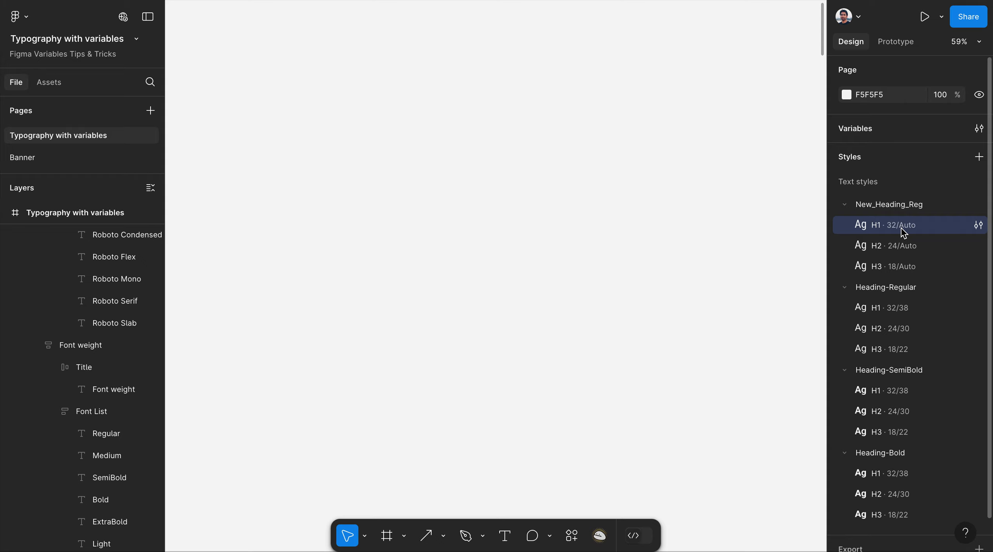
{"action": "left_click", "coordinate": [898, 245], "text": "shift"}
{"action": "left_click", "coordinate": [899, 267], "text": "shift"}
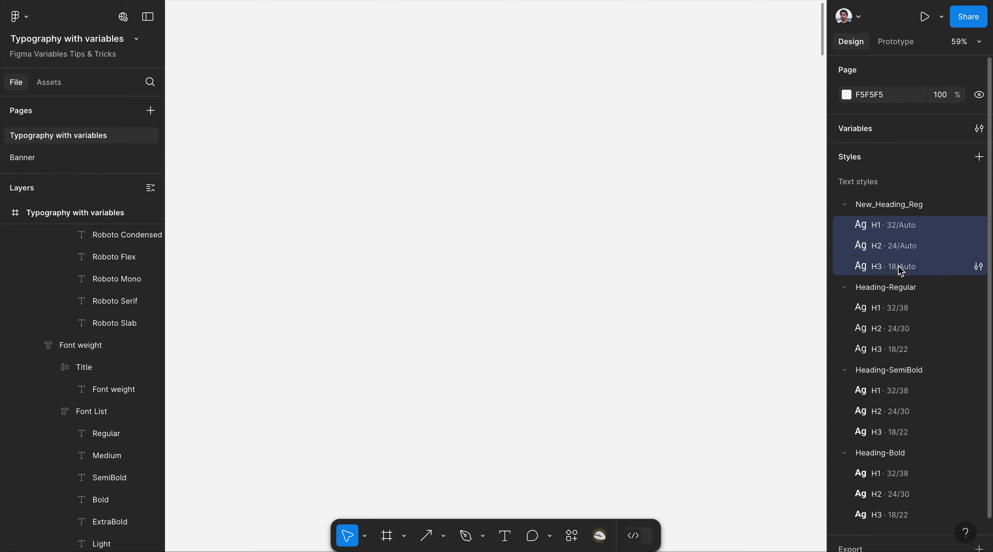
{"action": "right_click", "coordinate": [909, 238]}
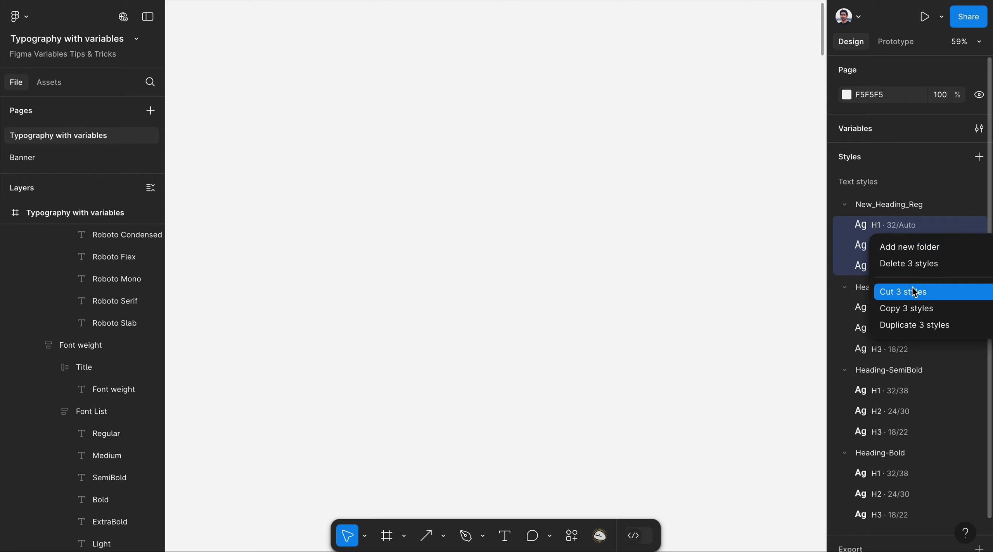
{"action": "left_click", "coordinate": [914, 311]}
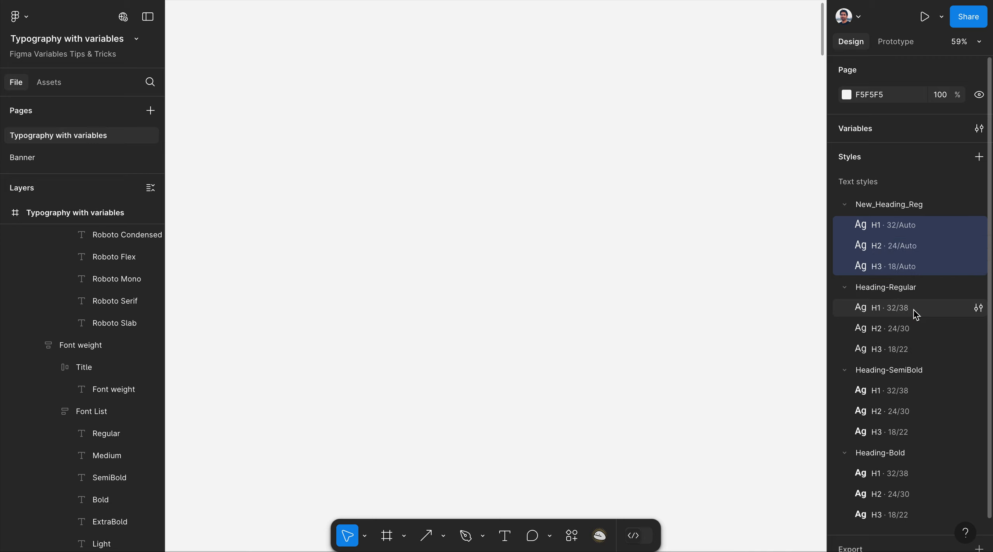
{"action": "right_click", "coordinate": [898, 210]}
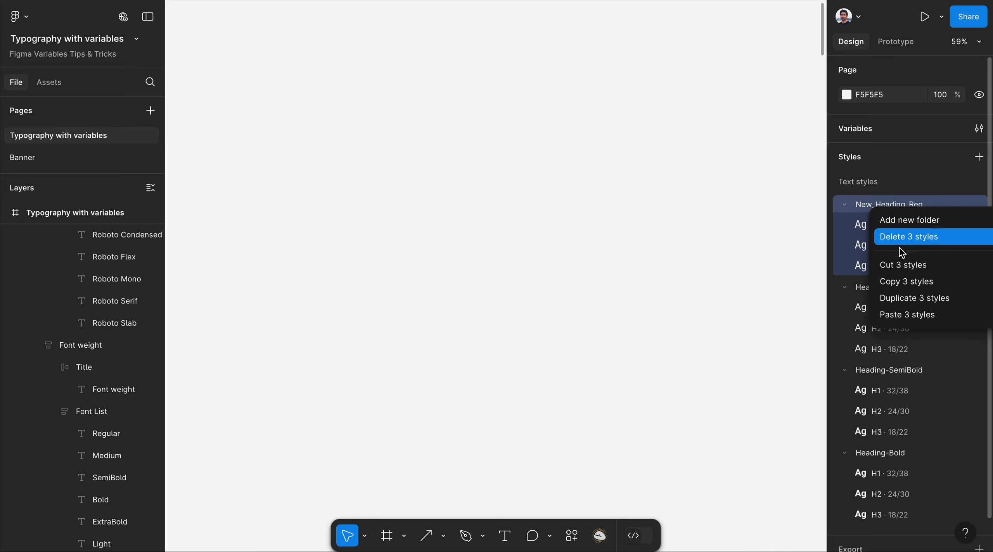
{"action": "left_click", "coordinate": [909, 314]}
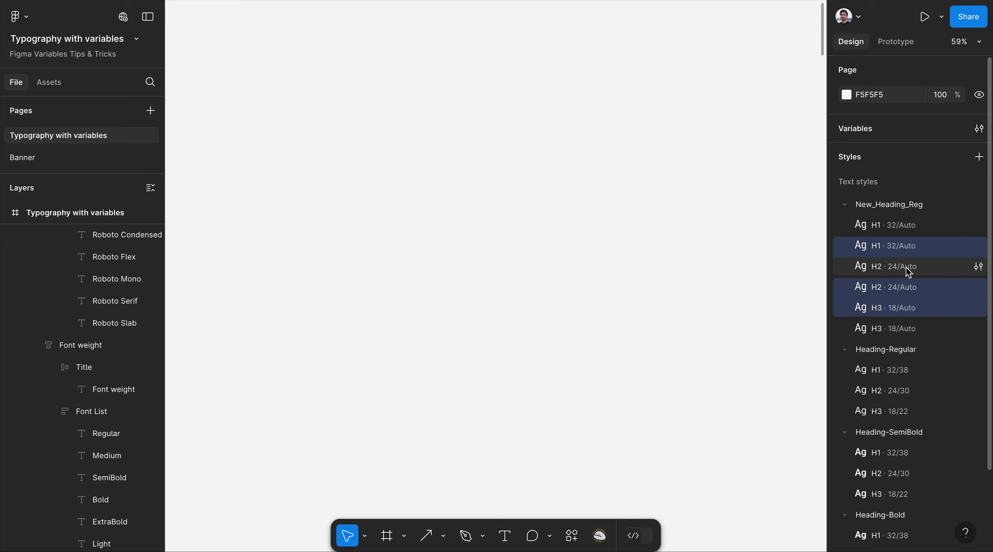
Put the pasted styles into a new folder named New_Heading_SemiBold.
{"action": "right_click", "coordinate": [914, 250]}
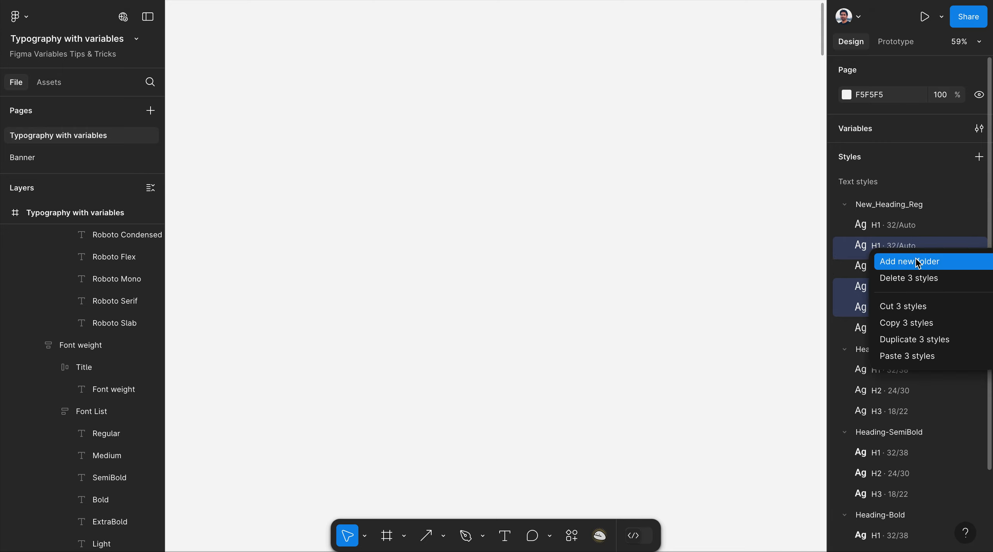
{"action": "left_click", "coordinate": [917, 262]}
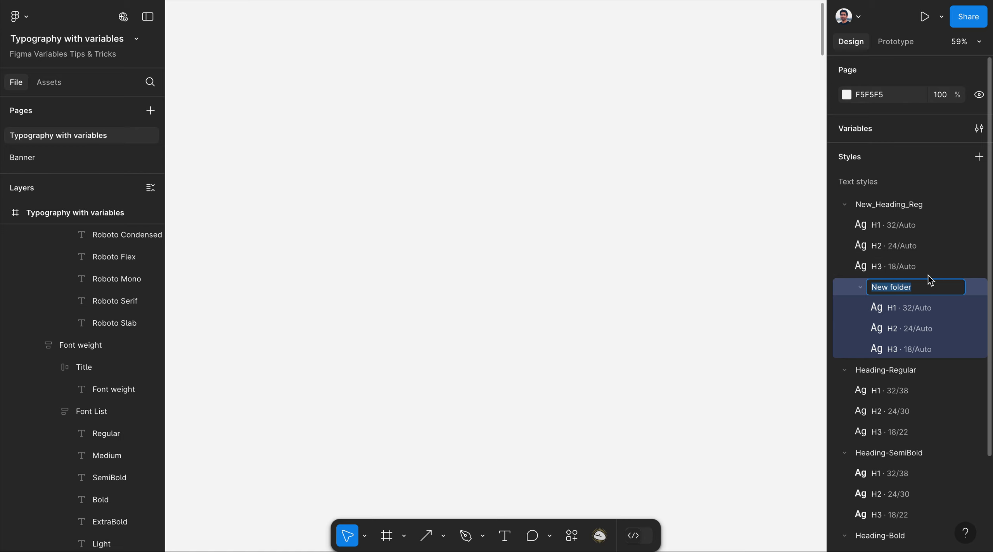
{"action": "type", "text": "N"}
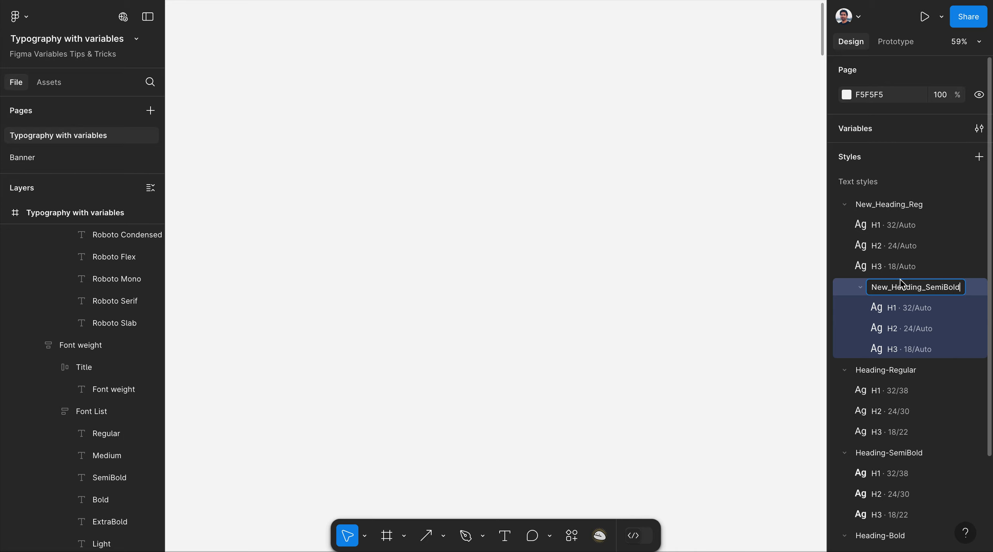
Confirm the New_Heading_SemiBold name and move that folder out to the top level.
{"action": "left_click", "coordinate": [861, 289]}
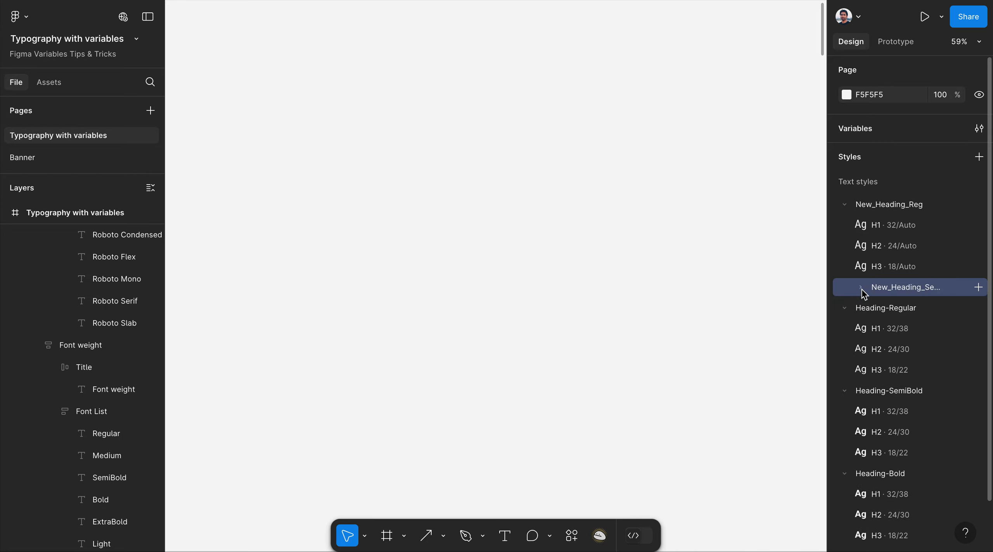
{"action": "left_click", "coordinate": [845, 206]}
{"action": "left_click", "coordinate": [845, 206]}
{"action": "left_click", "coordinate": [846, 206]}
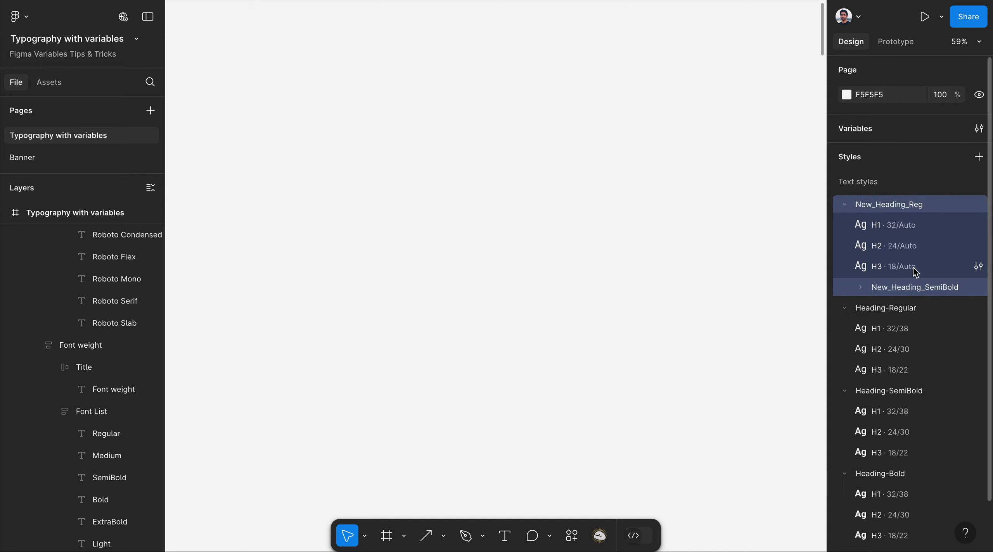
{"action": "left_click_drag", "start_coordinate": [888, 290], "coordinate": [886, 194]}
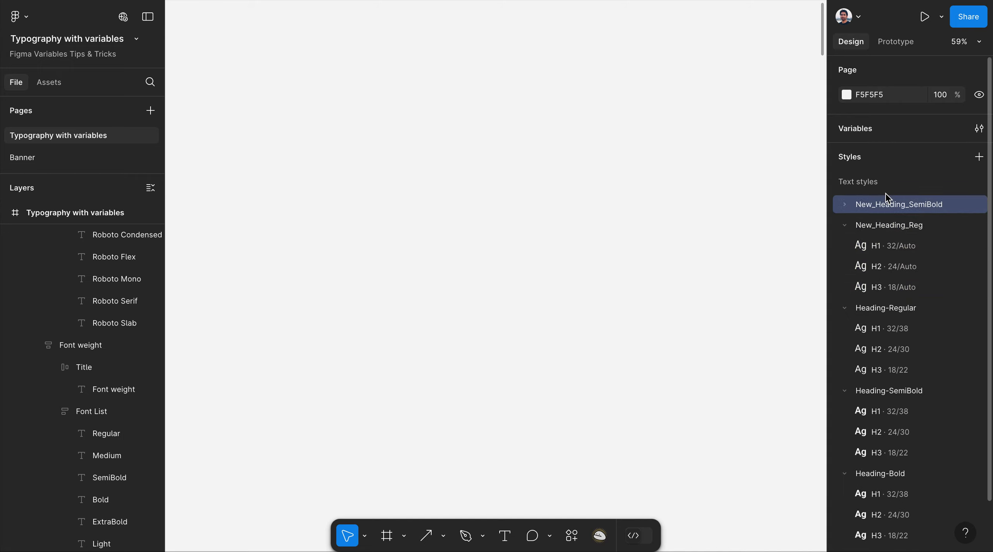
Collapse the style groups and order New_Heading_Reg first, New_Heading_SemiBold second.
{"action": "left_click", "coordinate": [846, 226]}
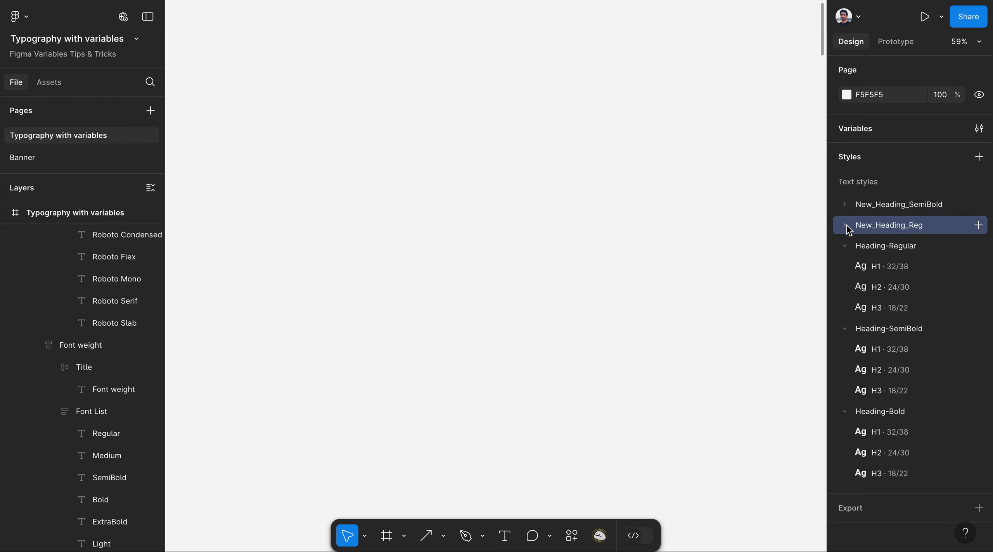
{"action": "left_click", "coordinate": [850, 250]}
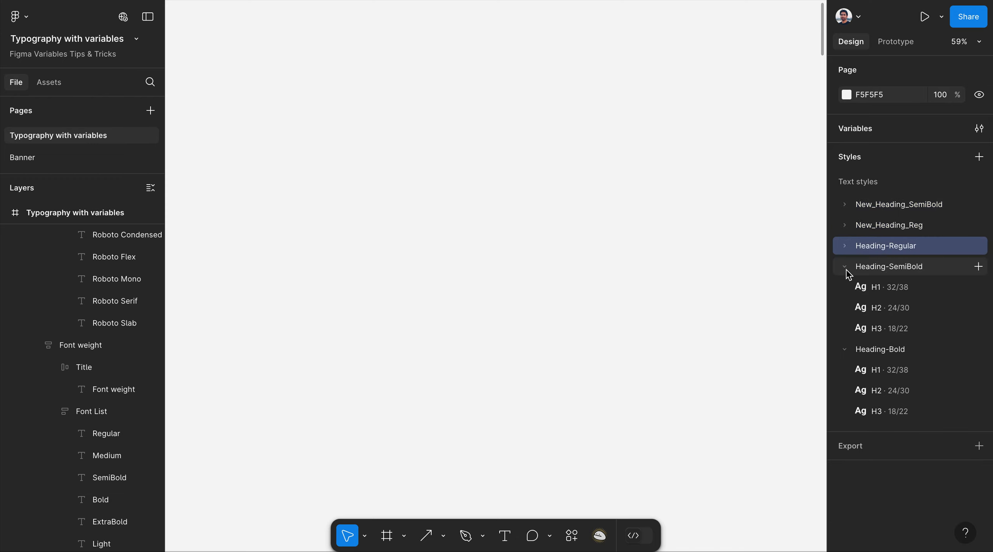
{"action": "left_click", "coordinate": [848, 269]}
{"action": "left_click", "coordinate": [847, 293]}
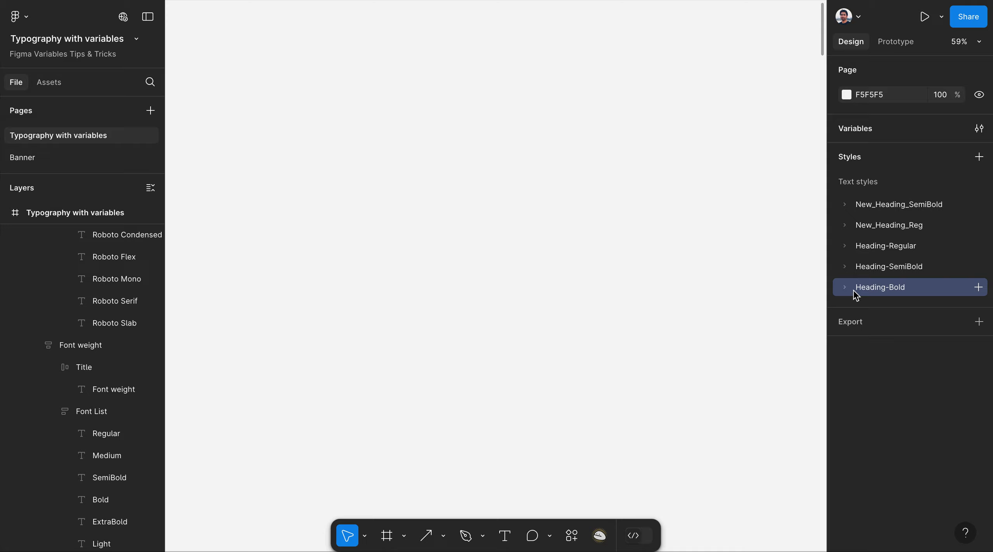
{"action": "left_click", "coordinate": [901, 209]}
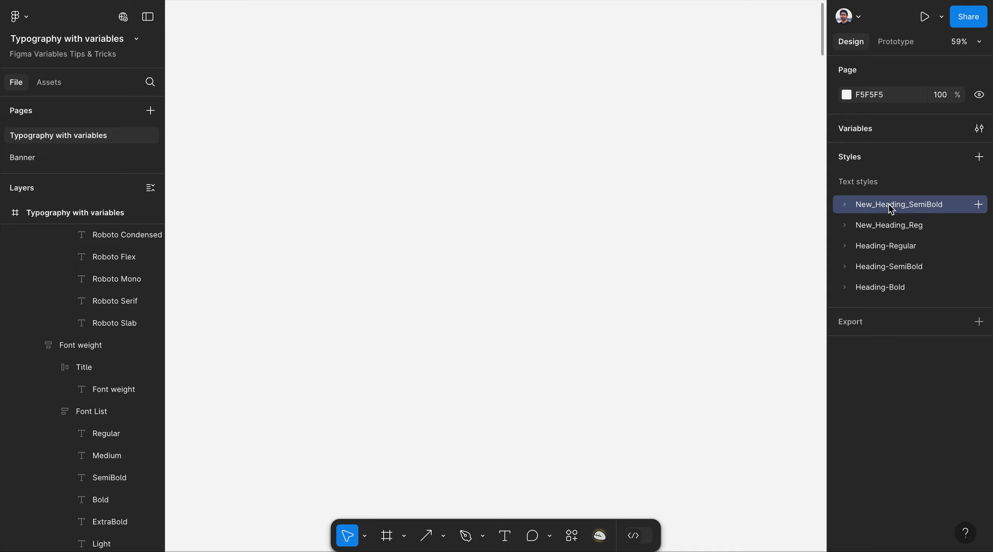
{"action": "left_click_drag", "start_coordinate": [892, 232], "coordinate": [893, 201]}
{"action": "left_click", "coordinate": [845, 227]}
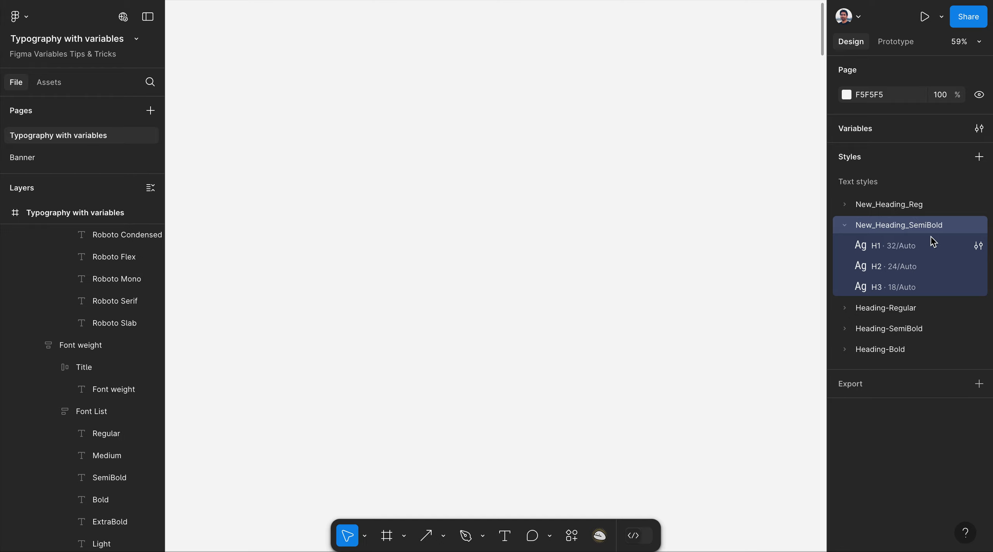
Bind the New_Heading_SemiBold H1 style's weight to the SemiBold variable.
{"action": "left_click", "coordinate": [978, 246]}
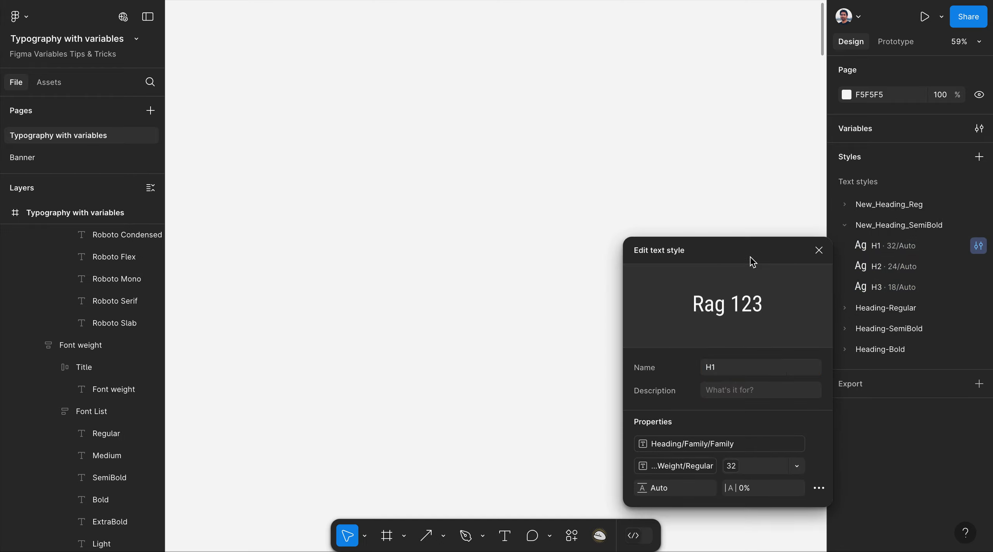
{"action": "left_click_drag", "start_coordinate": [750, 257], "coordinate": [696, 60]}
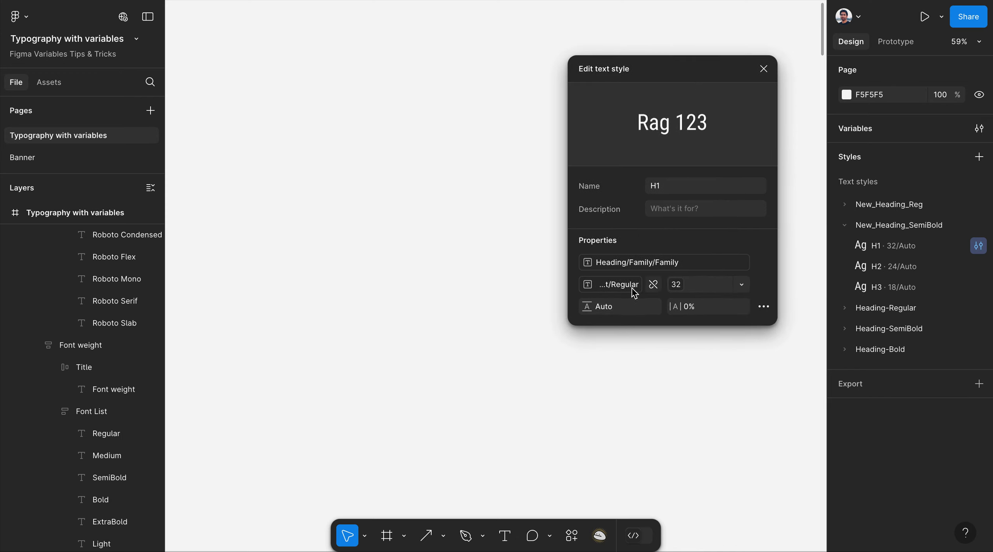
{"action": "left_click", "coordinate": [611, 287]}
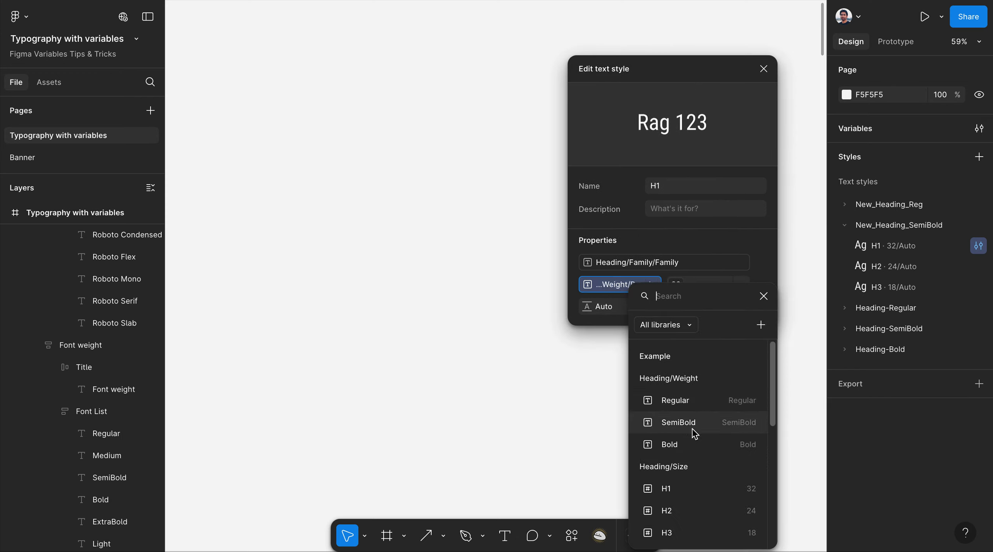
{"action": "left_click", "coordinate": [679, 423]}
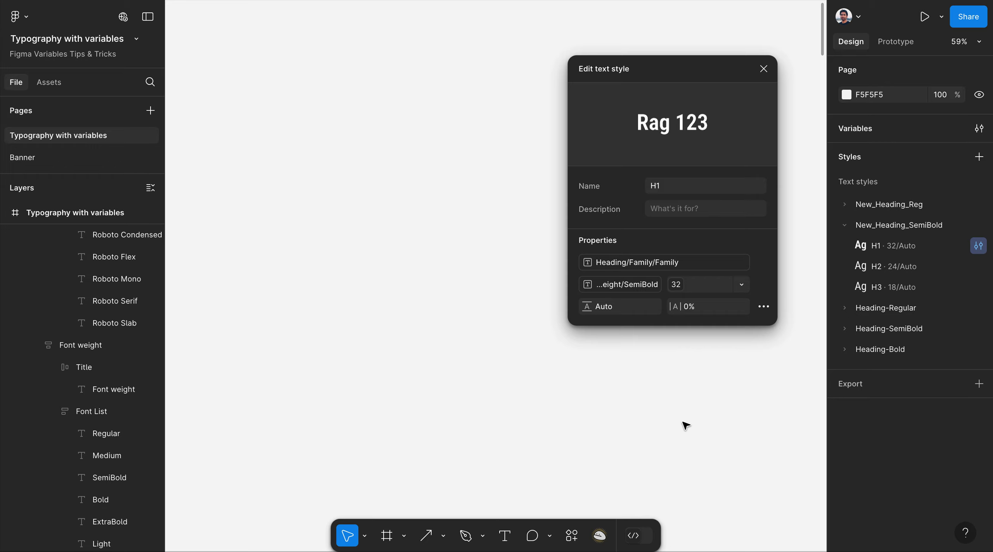
{"action": "left_click", "coordinate": [764, 68]}
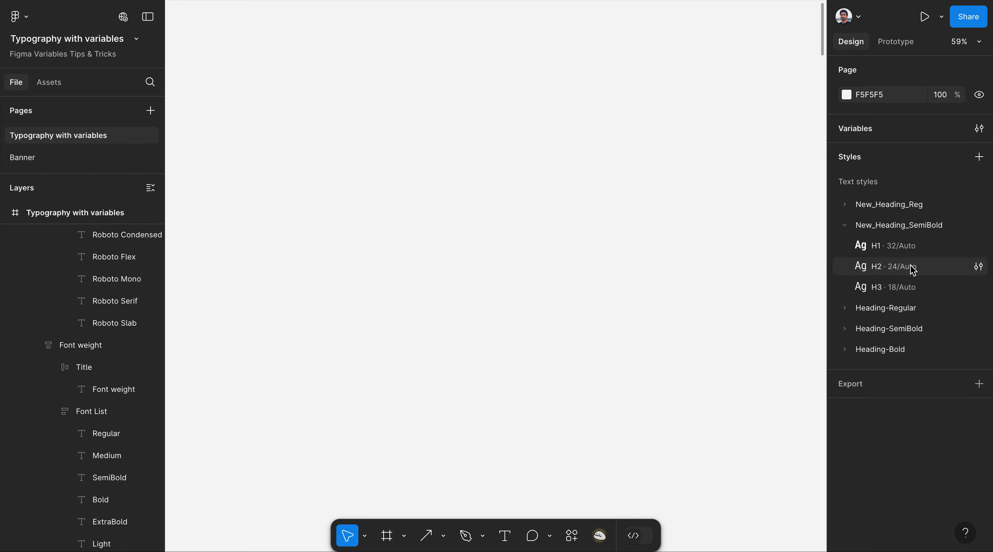
Give the H2 and H3 SemiBold styles the SemiBold weight variable as well.
{"action": "left_click", "coordinate": [979, 268]}
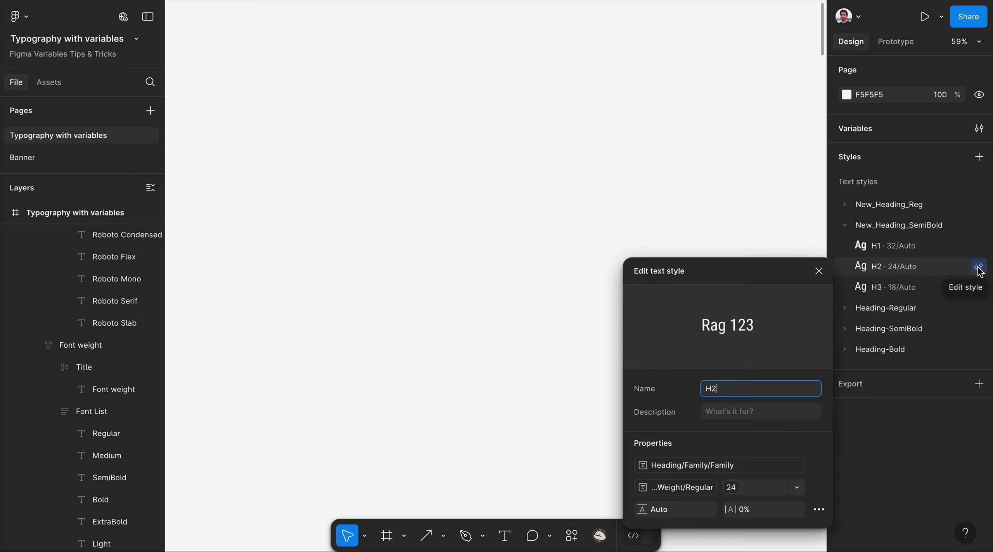
{"action": "left_click", "coordinate": [676, 489]}
{"action": "left_click", "coordinate": [731, 423]}
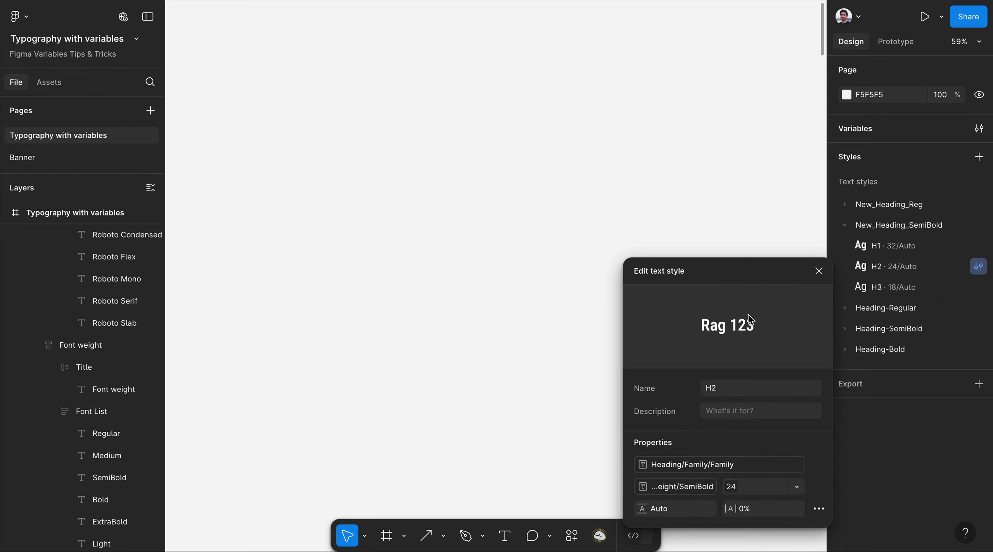
{"action": "left_click", "coordinate": [818, 271]}
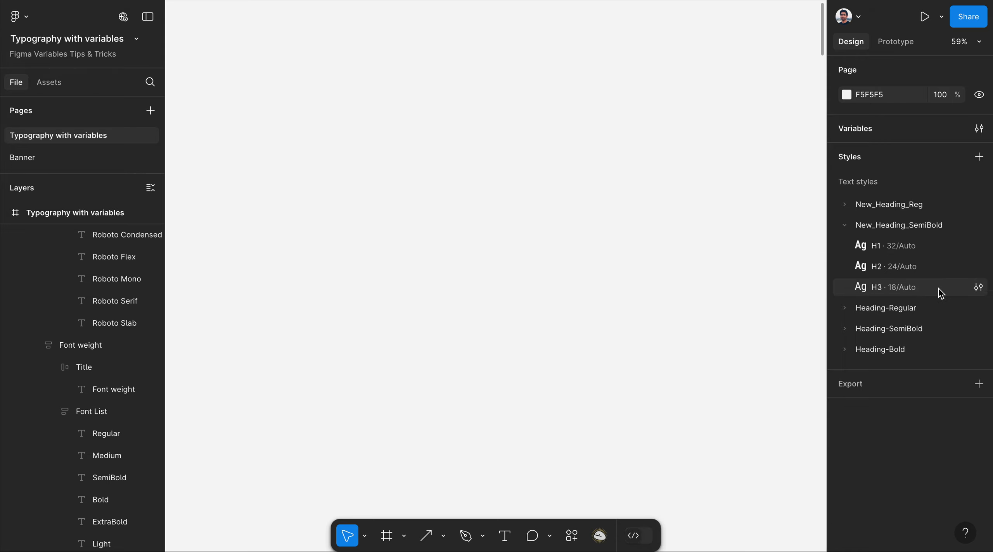
{"action": "left_click", "coordinate": [978, 289]}
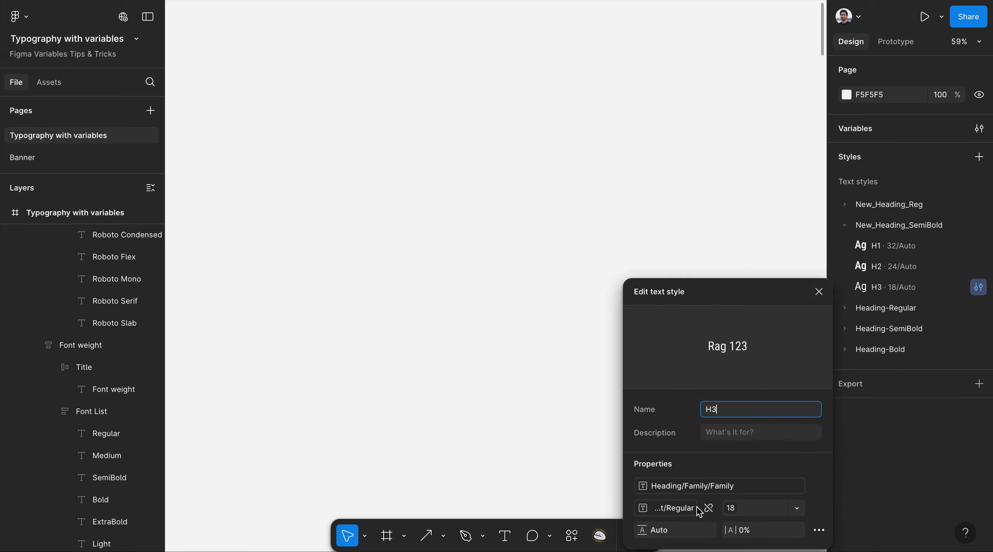
{"action": "left_click", "coordinate": [685, 512]}
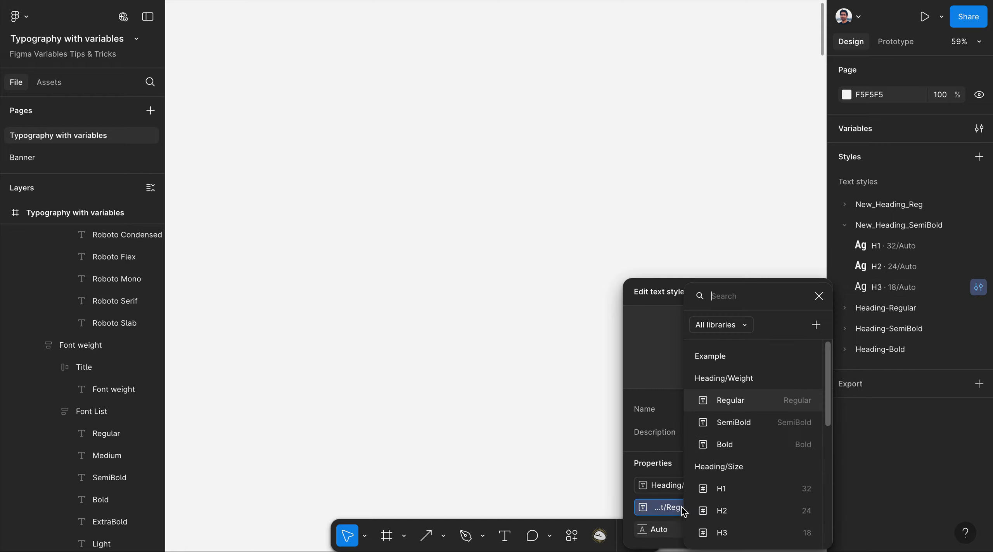
{"action": "left_click", "coordinate": [749, 442]}
{"action": "left_click", "coordinate": [819, 292]}
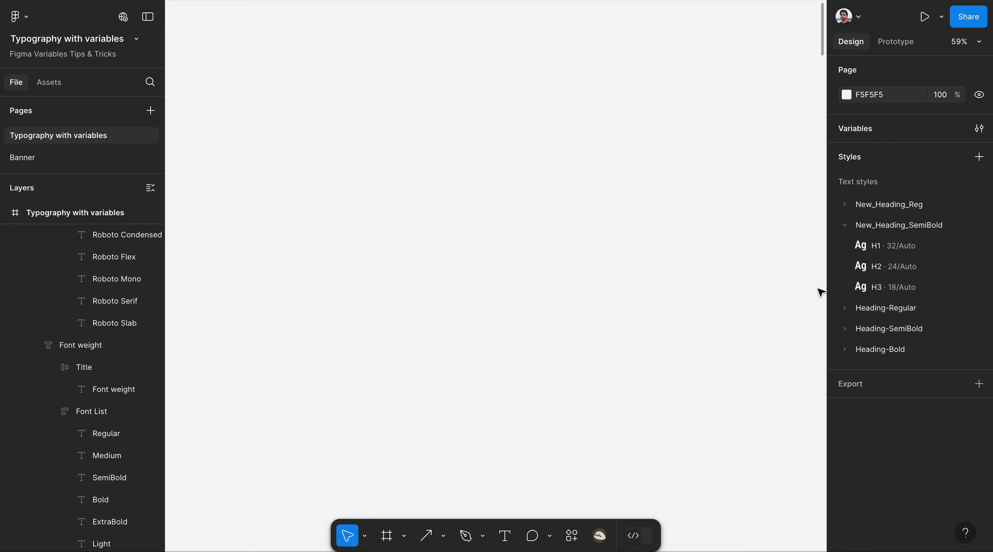
Copy the three New_Heading_SemiBold styles and paste duplicates of H1–H3.
{"action": "left_click", "coordinate": [845, 227]}
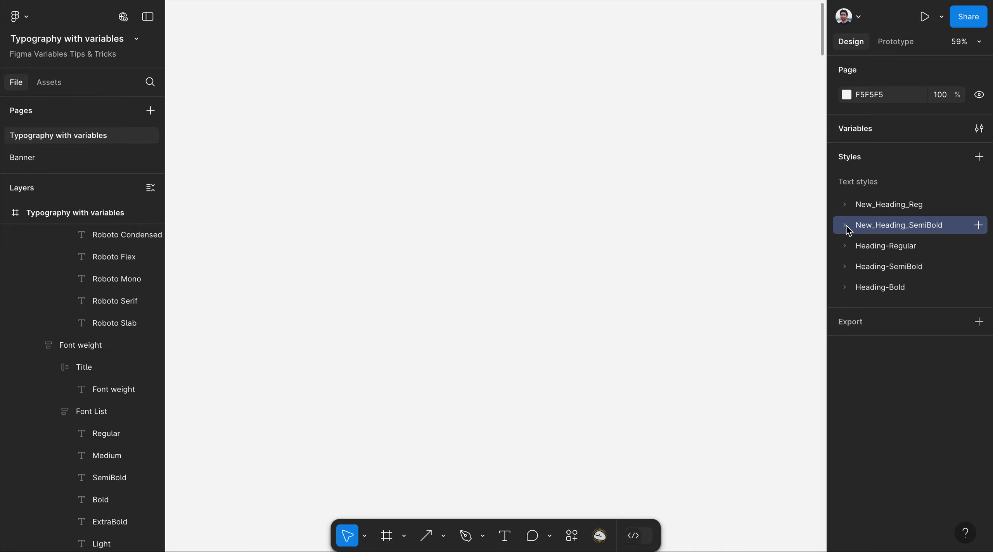
{"action": "left_click", "coordinate": [845, 227]}
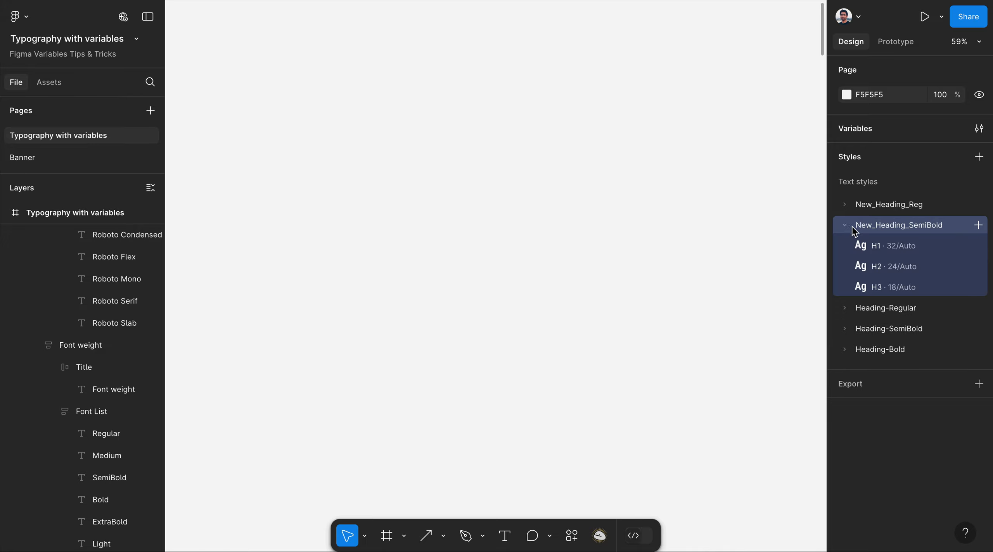
{"action": "right_click", "coordinate": [889, 232]}
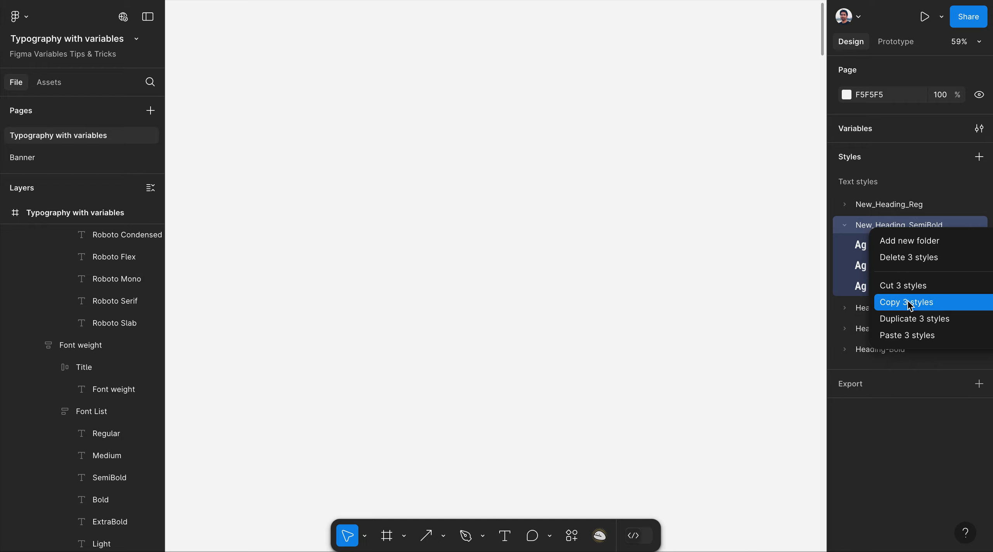
{"action": "left_click", "coordinate": [905, 302]}
{"action": "right_click", "coordinate": [894, 227]}
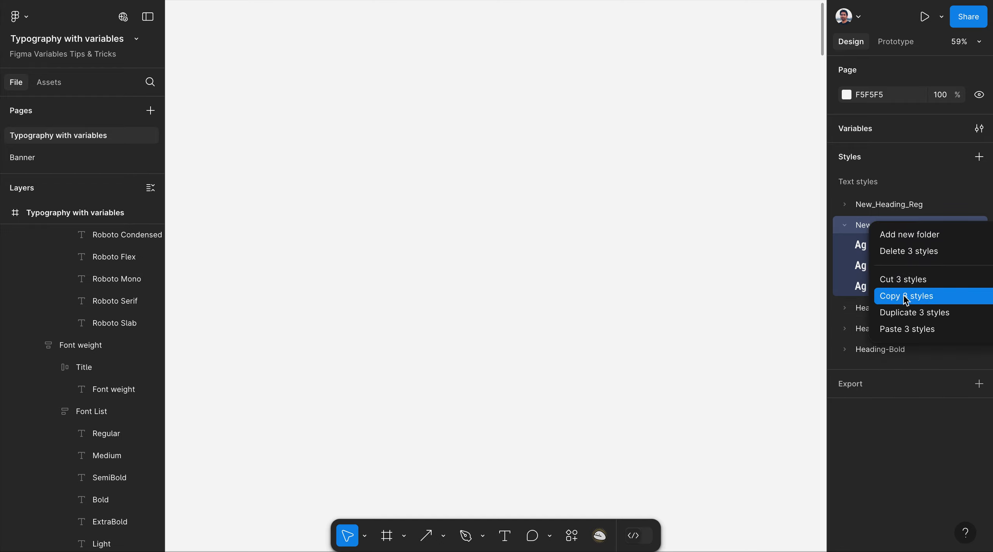
{"action": "left_click", "coordinate": [911, 329]}
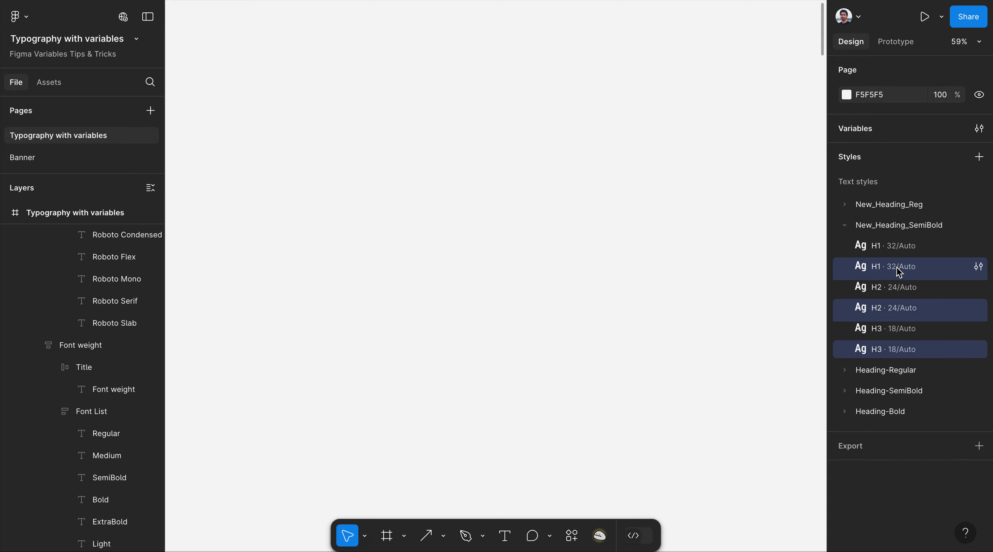
Group the pasted copies into a new folder named New_Heading_Bold.
{"action": "right_click", "coordinate": [899, 272]}
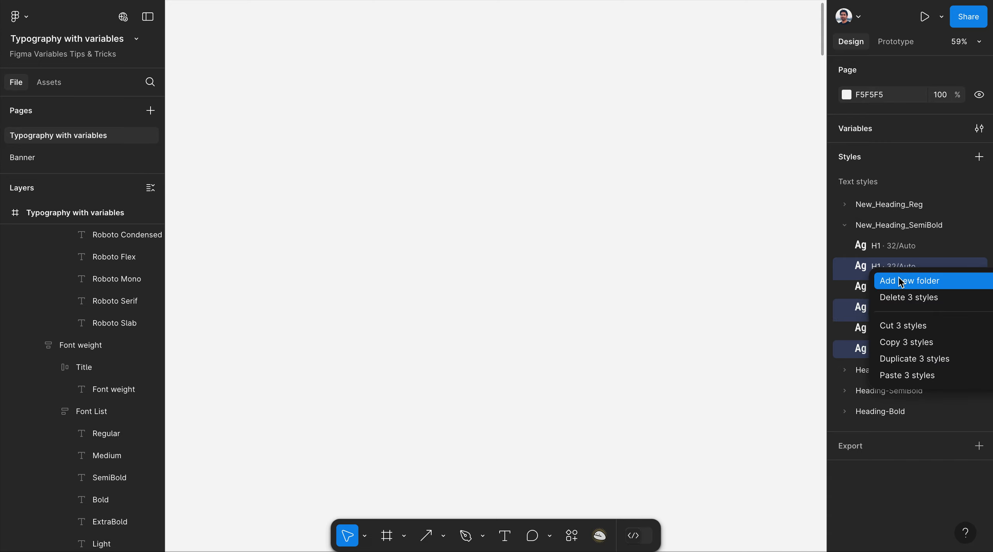
{"action": "left_click", "coordinate": [900, 281]}
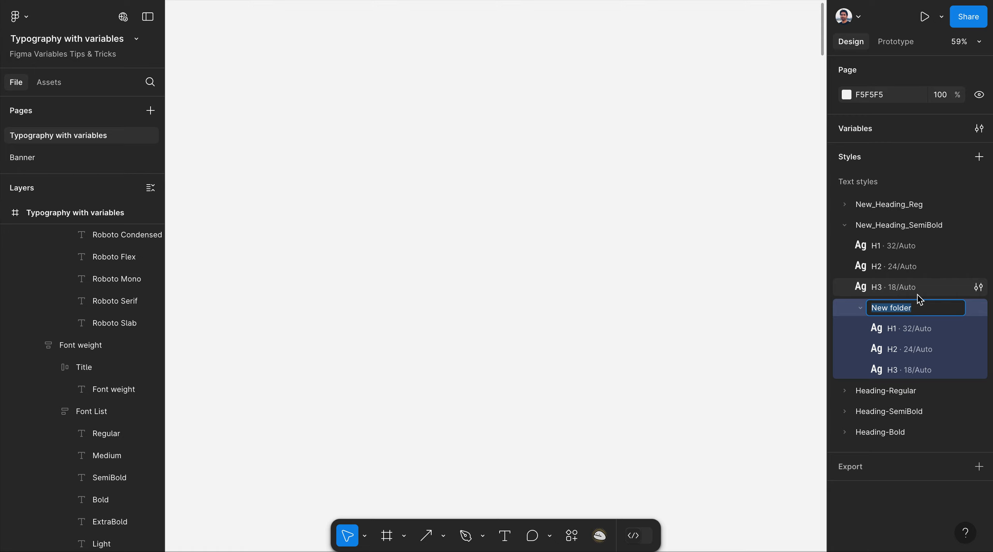
{"action": "type", "text": "New"}
{"action": "key", "text": "Return"}
Move New_Heading_Bold to the top level and order groups Reg, SemiBold, Bold.
{"action": "left_click", "coordinate": [860, 308]}
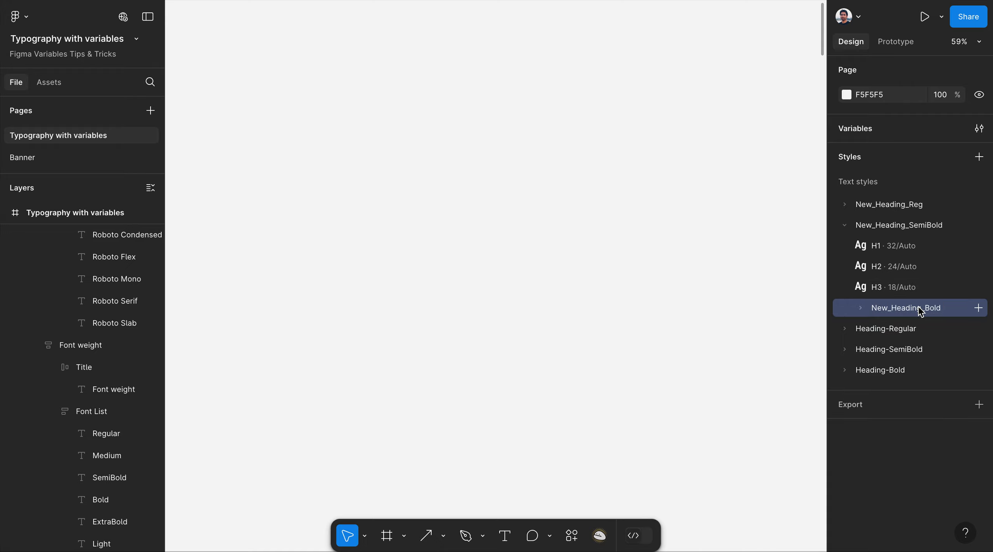
{"action": "left_click_drag", "start_coordinate": [921, 311], "coordinate": [908, 200]}
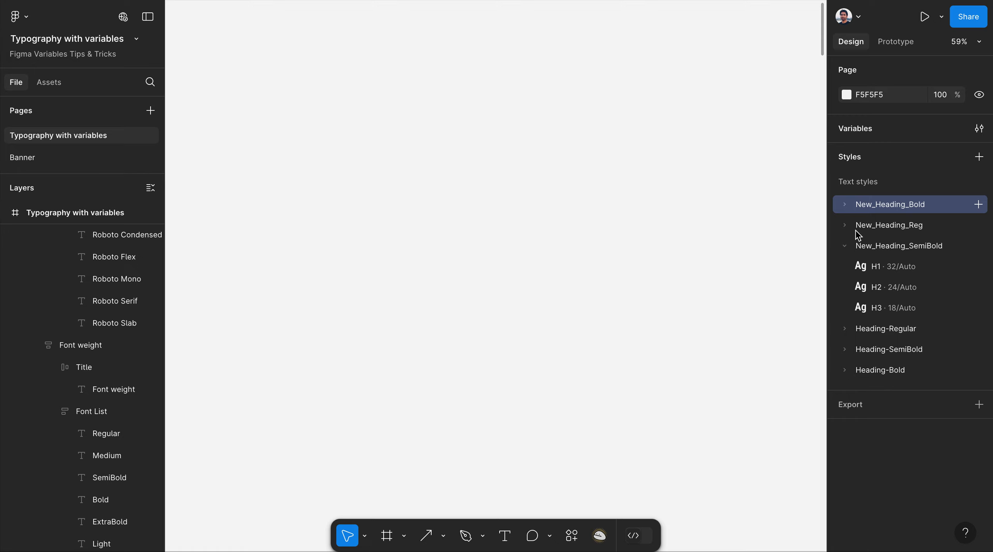
{"action": "left_click", "coordinate": [845, 247]}
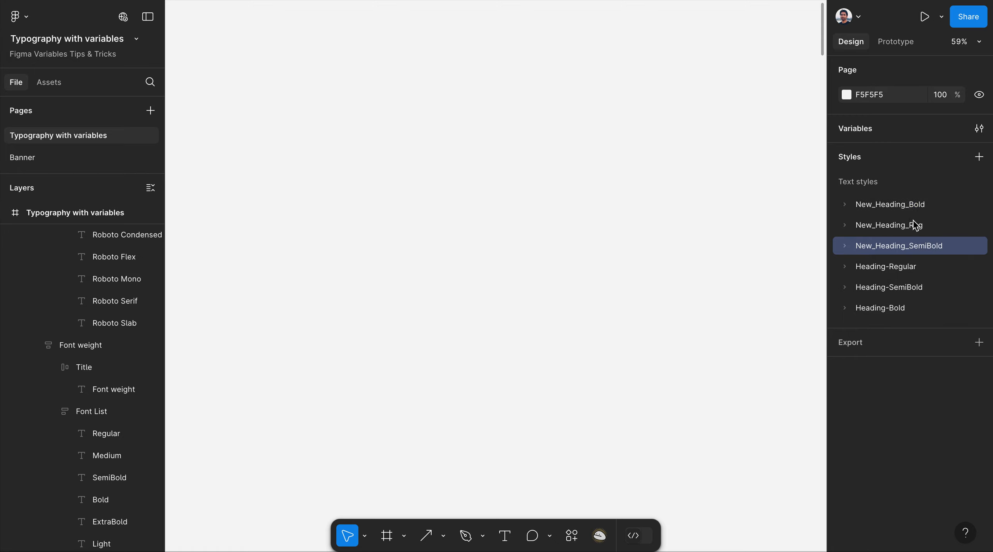
{"action": "left_click_drag", "start_coordinate": [899, 229], "coordinate": [904, 200]}
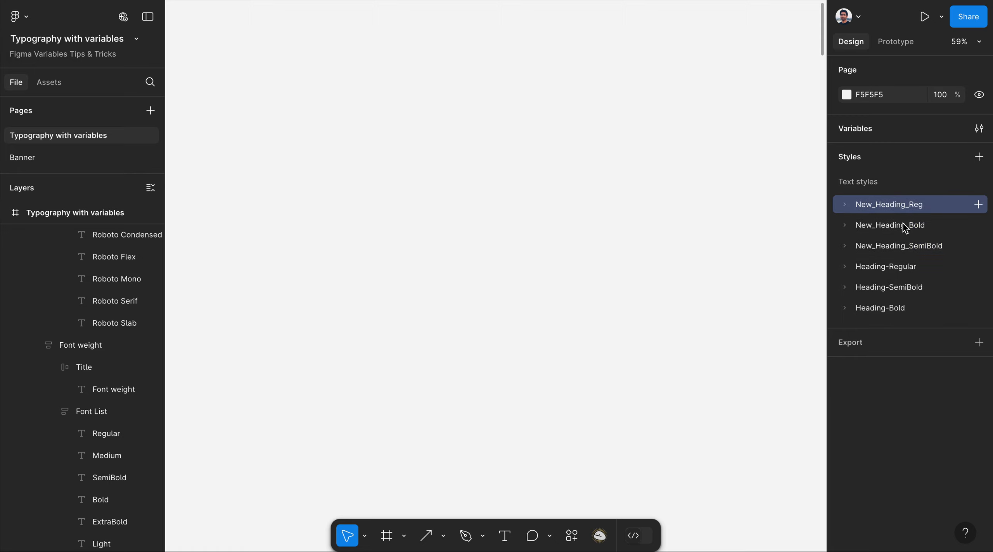
{"action": "left_click_drag", "start_coordinate": [904, 250], "coordinate": [906, 226]}
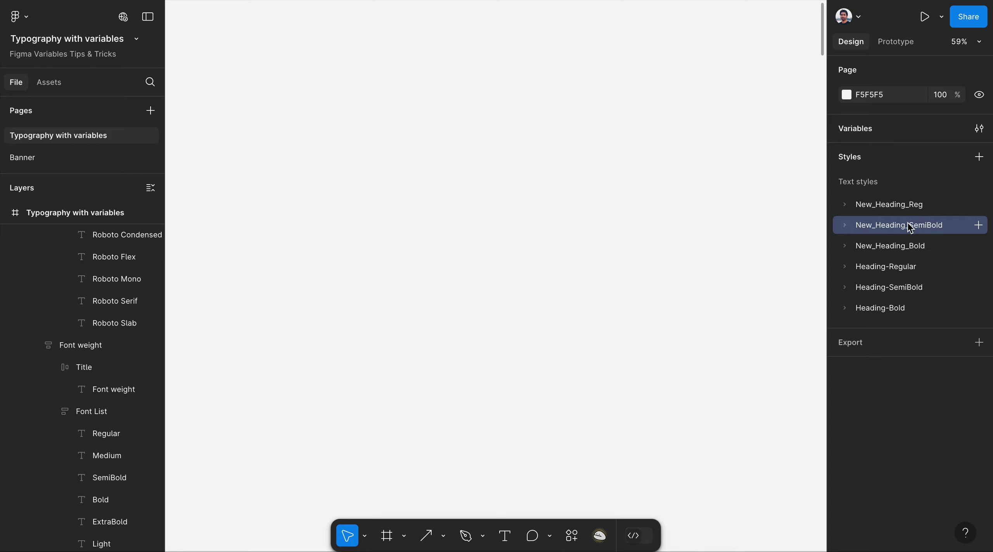
{"action": "left_click", "coordinate": [844, 248]}
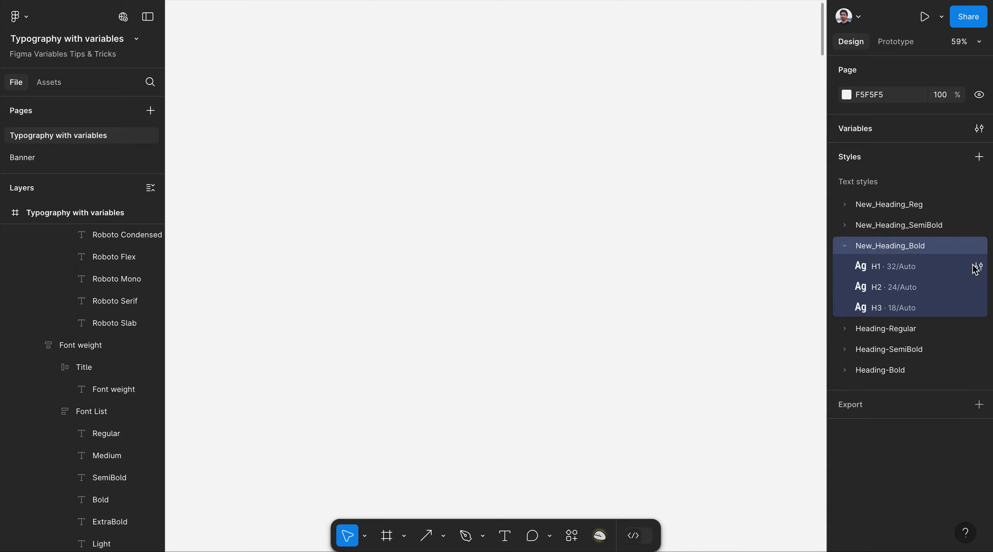
Give the New_Heading_Bold H1 and H2 text styles the Bold weight variable.
{"action": "left_click", "coordinate": [979, 266]}
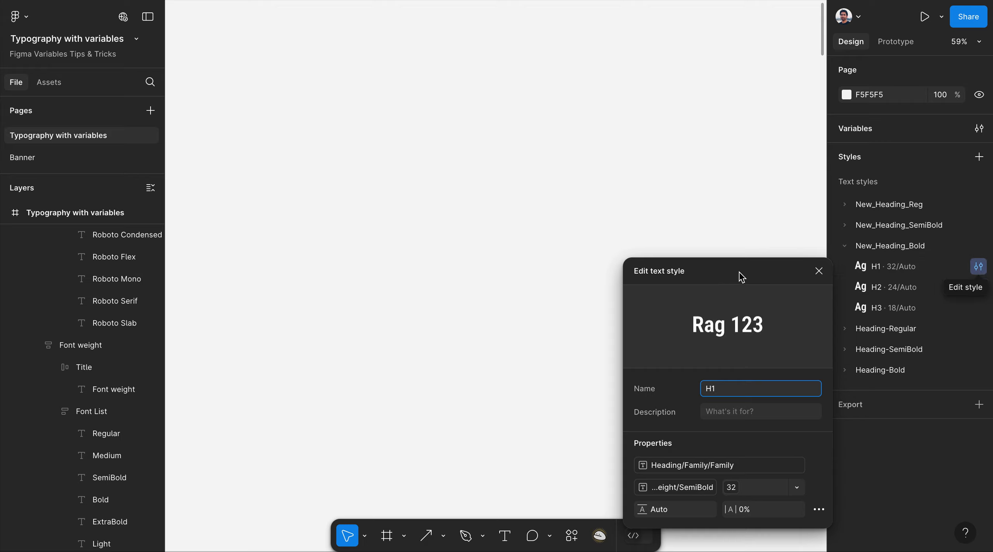
{"action": "left_click_drag", "start_coordinate": [749, 277], "coordinate": [712, 112]}
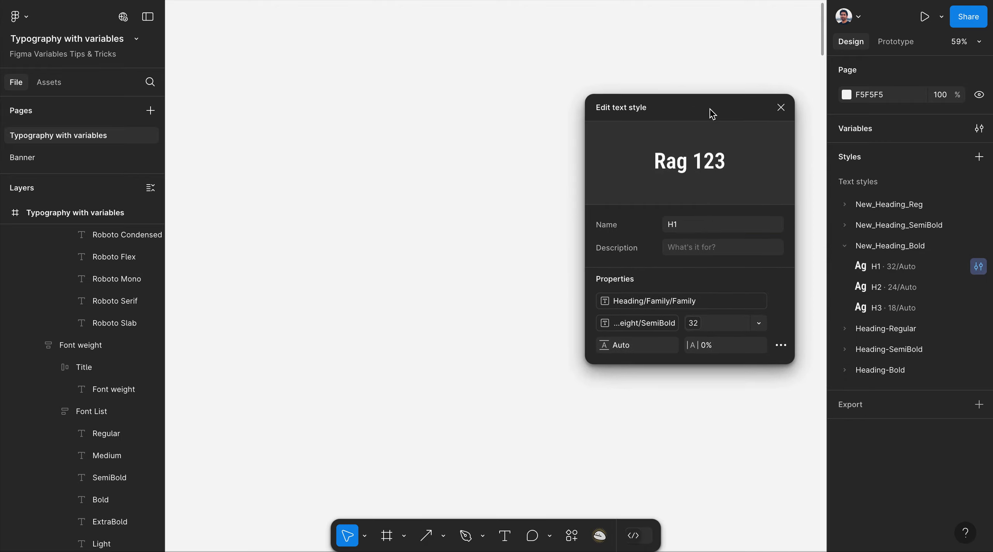
{"action": "left_click", "coordinate": [640, 327]}
{"action": "left_click", "coordinate": [687, 445]}
{"action": "left_click", "coordinate": [779, 105]}
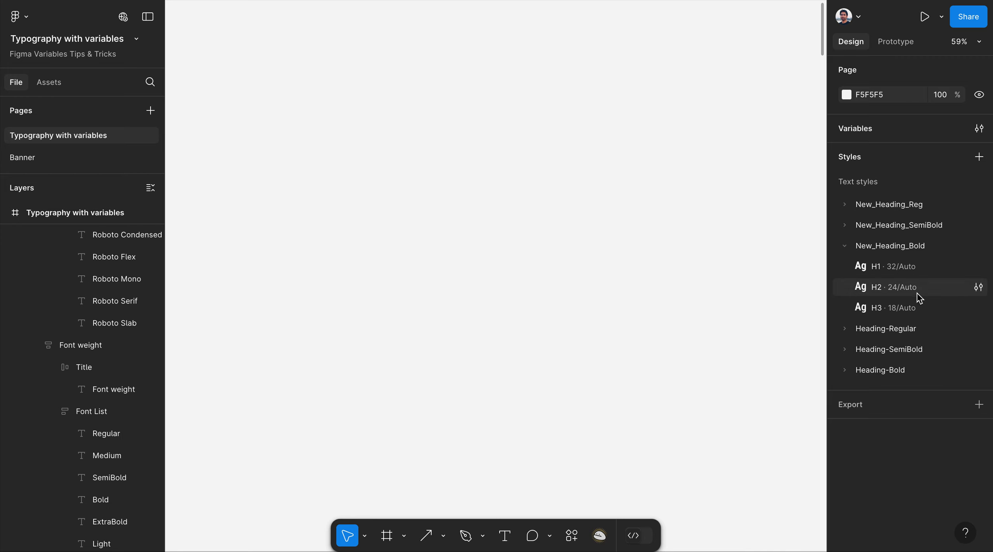
{"action": "left_click", "coordinate": [979, 289]}
{"action": "left_click_drag", "start_coordinate": [720, 299], "coordinate": [671, 115]}
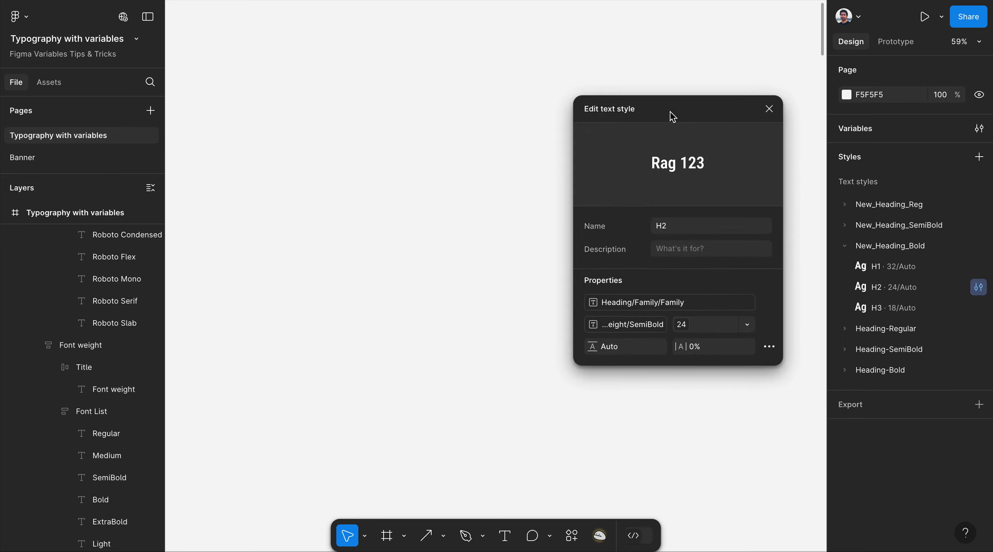
{"action": "left_click", "coordinate": [625, 328]}
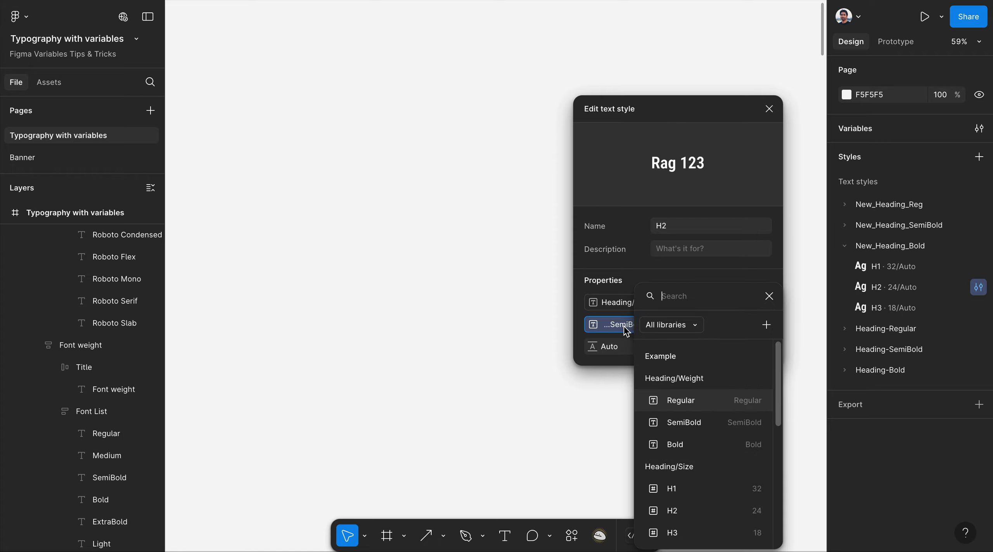
{"action": "left_click", "coordinate": [694, 444]}
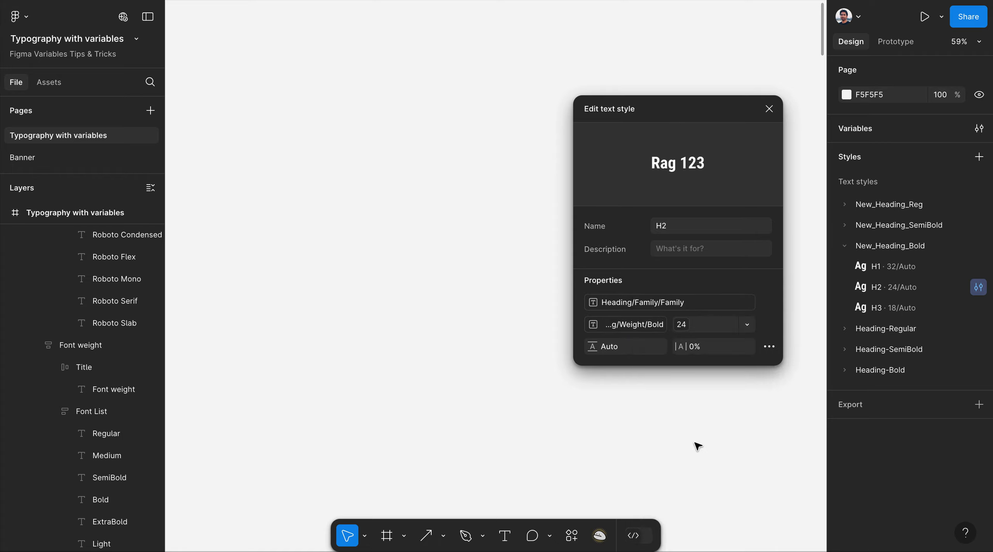
{"action": "left_click", "coordinate": [769, 109]}
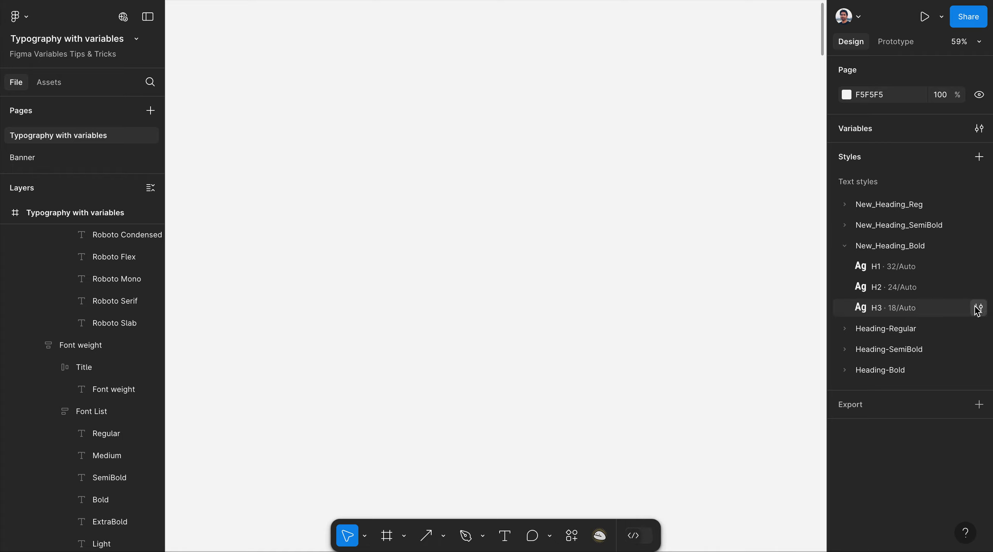
Give the H3 style the Bold weight variable, then collapse the New_Heading_Bold group.
{"action": "left_click", "coordinate": [978, 308]}
{"action": "left_click", "coordinate": [687, 509]}
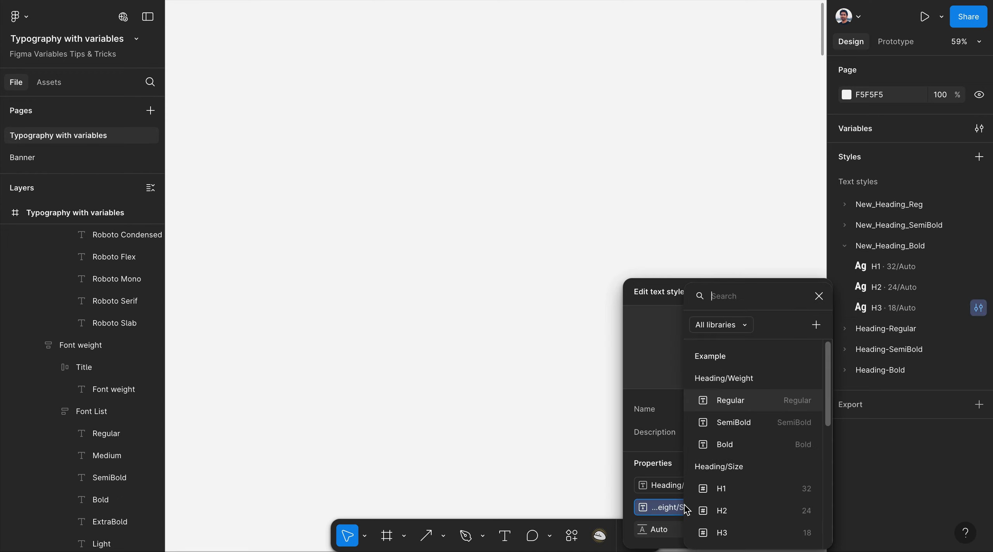
{"action": "left_click", "coordinate": [743, 450]}
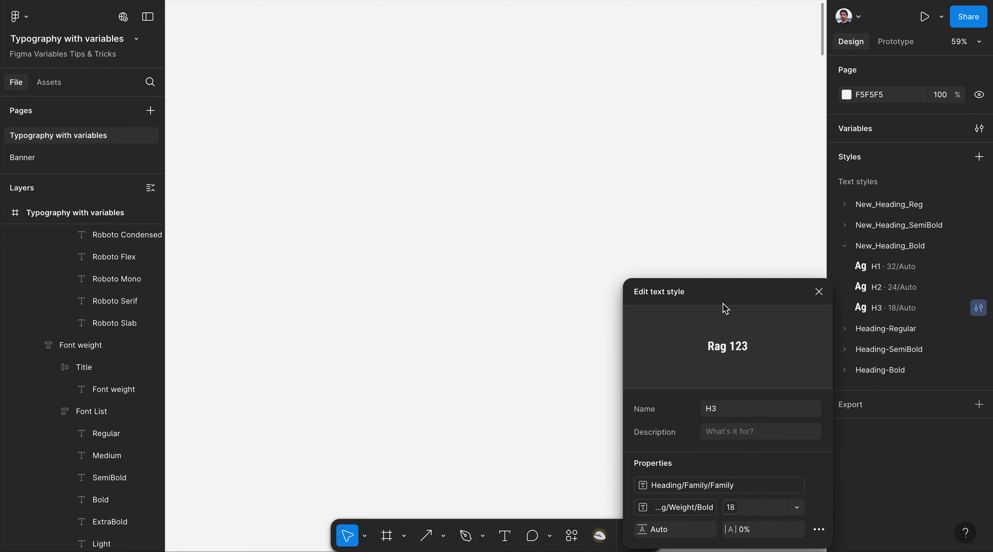
{"action": "left_click", "coordinate": [819, 291]}
{"action": "left_click", "coordinate": [846, 248]}
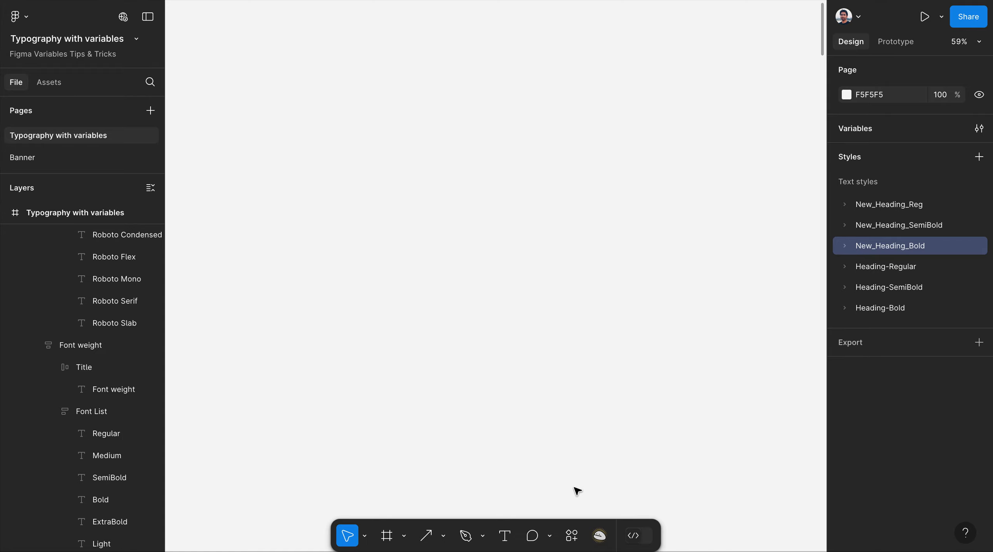
Scroll to the Variables and Style frames and expand New_Heading_Reg to show its H1, H2, H3 styles.
{"action": "scroll", "coordinate": [545, 364], "scroll_direction": "down", "scroll_amount": 5}
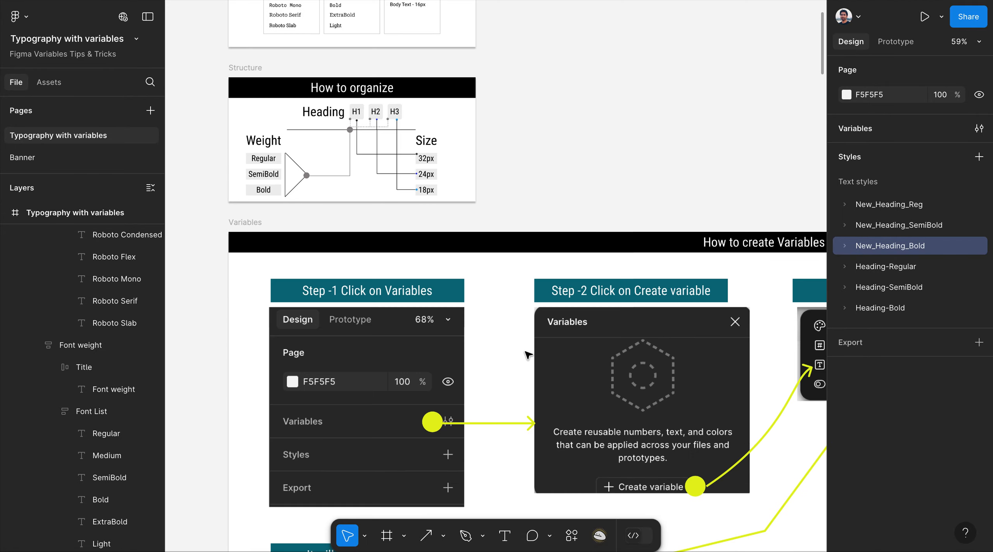
{"action": "scroll", "coordinate": [189, 268], "scroll_direction": "down", "scroll_amount": 10}
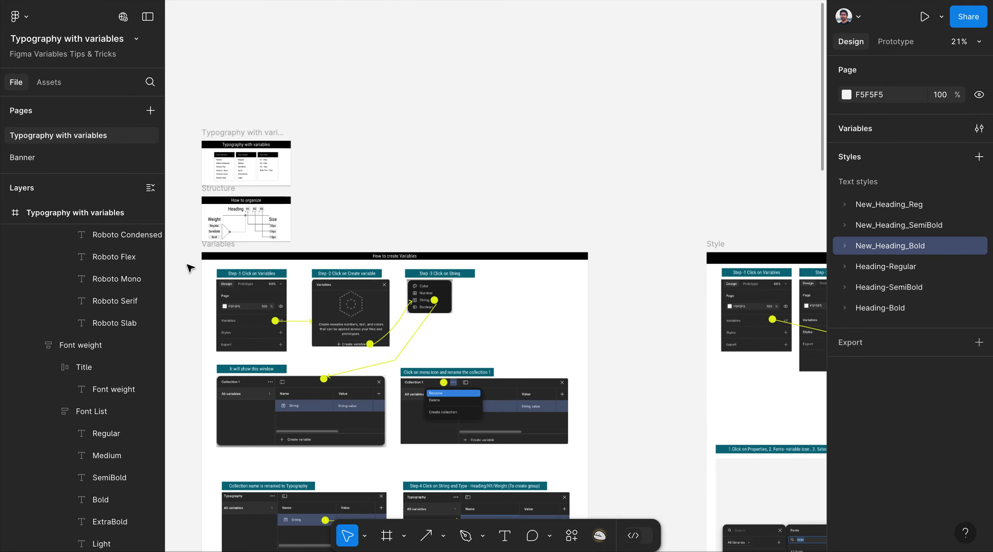
{"action": "scroll", "coordinate": [372, 301], "scroll_direction": "up", "scroll_amount": 6}
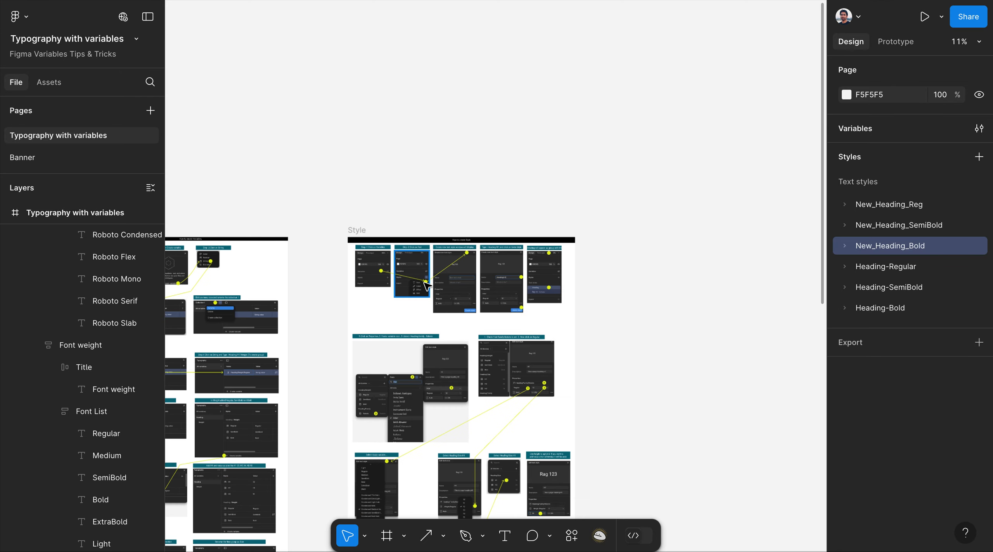
{"action": "scroll", "coordinate": [434, 216], "scroll_direction": "up", "scroll_amount": 3}
{"action": "scroll", "coordinate": [434, 215], "scroll_direction": "down", "scroll_amount": 4}
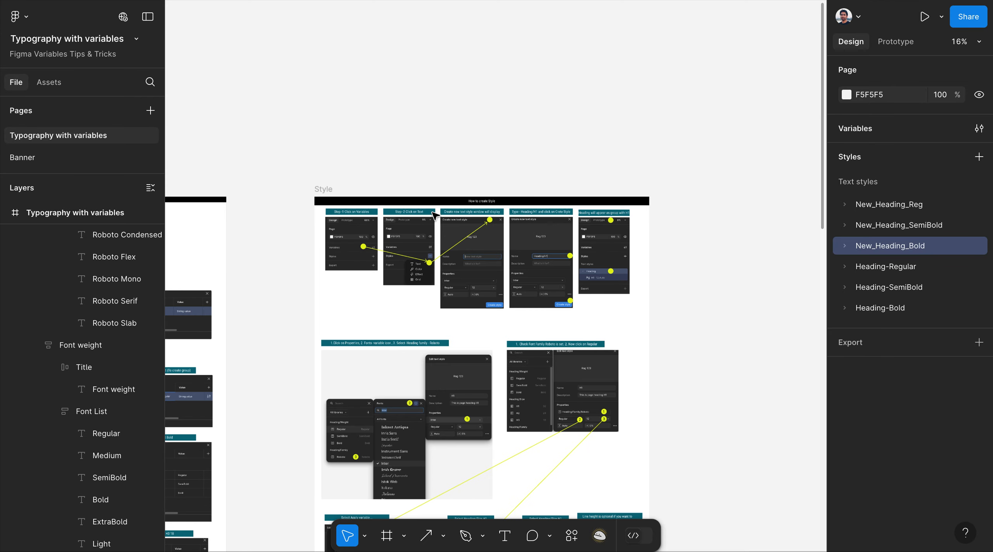
{"action": "scroll", "coordinate": [689, 255], "scroll_direction": "down", "scroll_amount": 5}
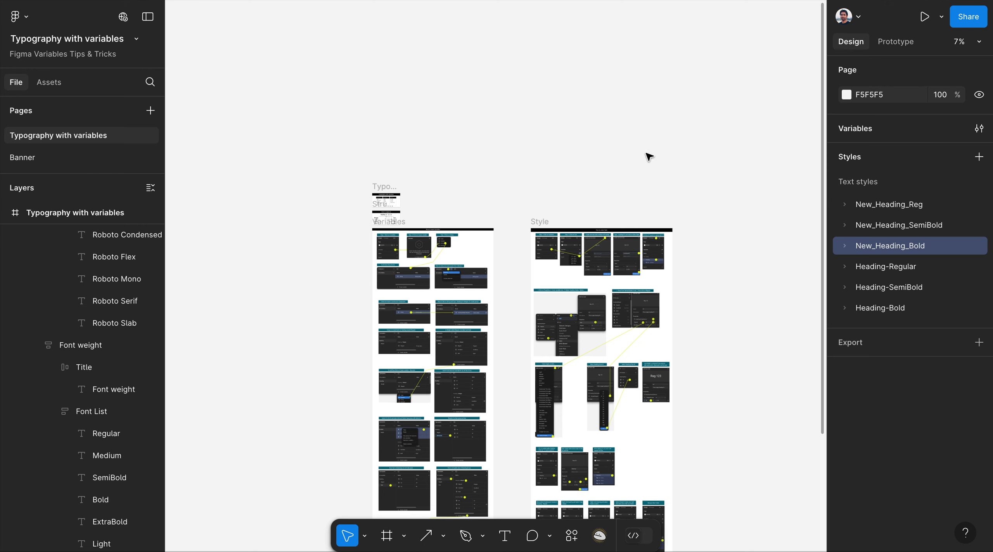
{"action": "scroll", "coordinate": [645, 146], "scroll_direction": "up", "scroll_amount": 2}
{"action": "scroll", "coordinate": [574, 88], "scroll_direction": "up", "scroll_amount": 2}
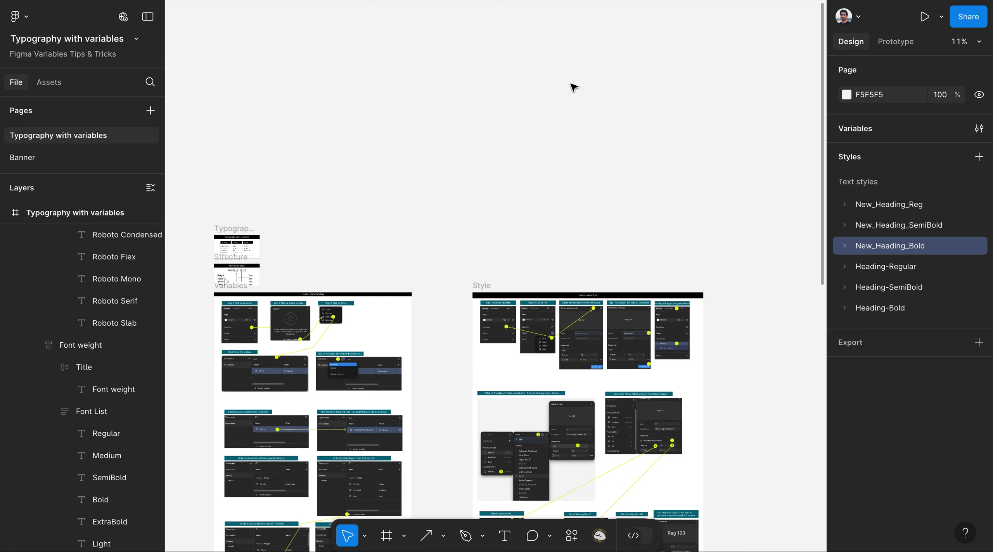
{"action": "left_click", "coordinate": [845, 204]}
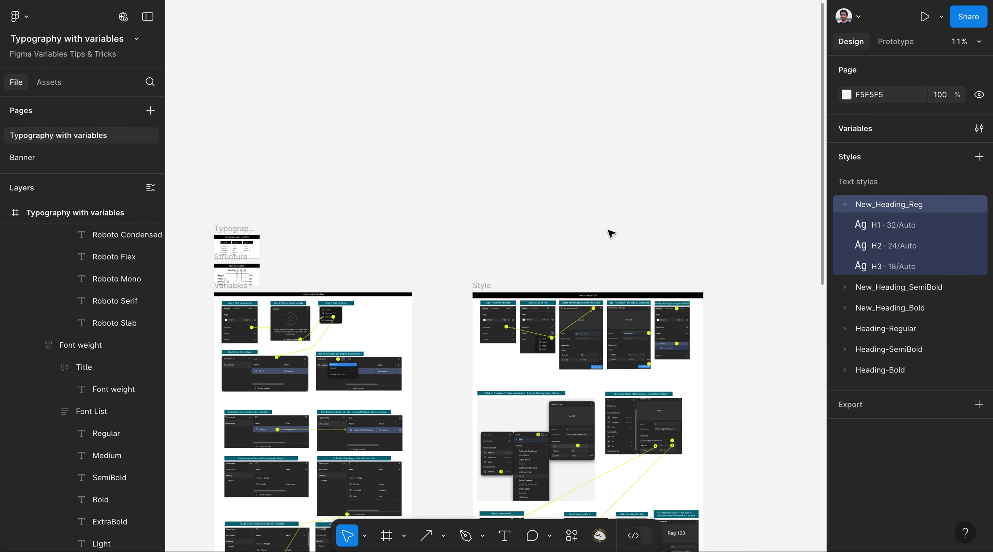
{"action": "left_click", "coordinate": [617, 184]}
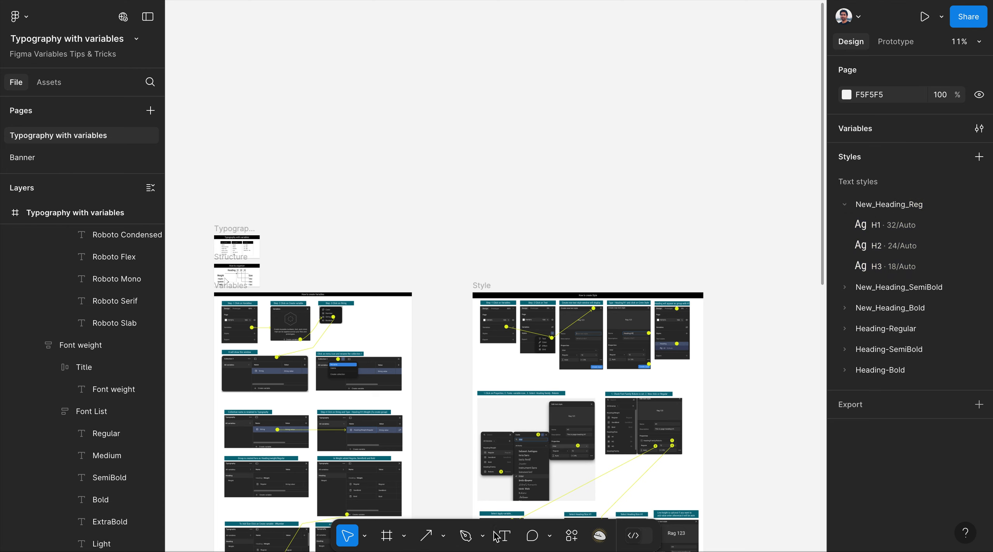
Draw a new frame, Frame 28, above the guide frames and add an Example text layer inside it.
{"action": "left_click", "coordinate": [404, 536]}
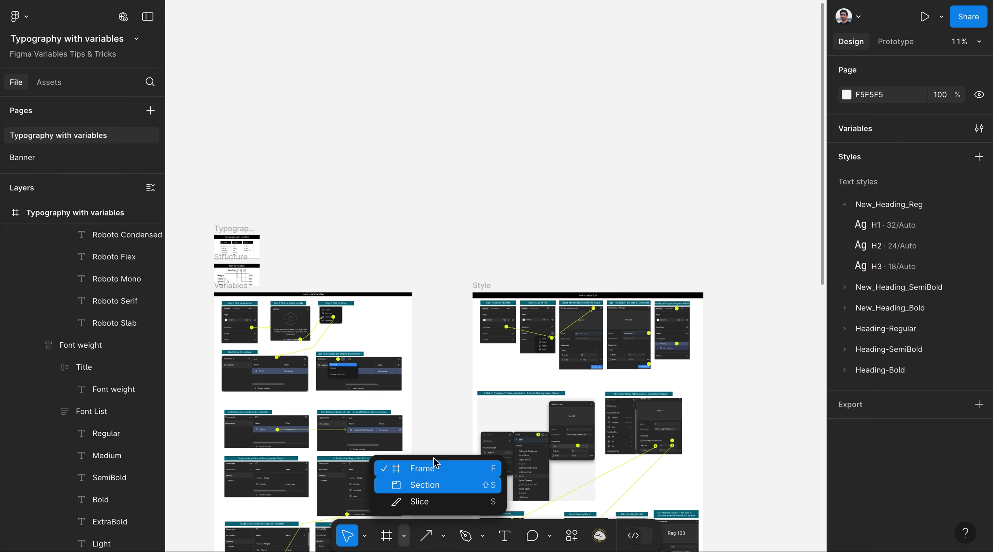
{"action": "left_click", "coordinate": [443, 468]}
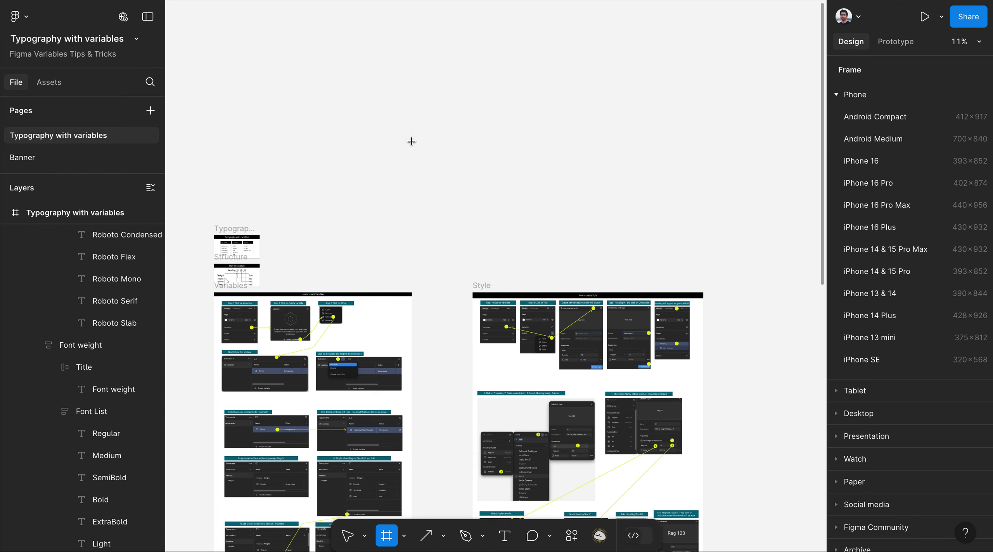
{"action": "left_click_drag", "start_coordinate": [375, 148], "coordinate": [649, 36]}
{"action": "scroll", "coordinate": [462, 80], "scroll_direction": "up", "scroll_amount": 4}
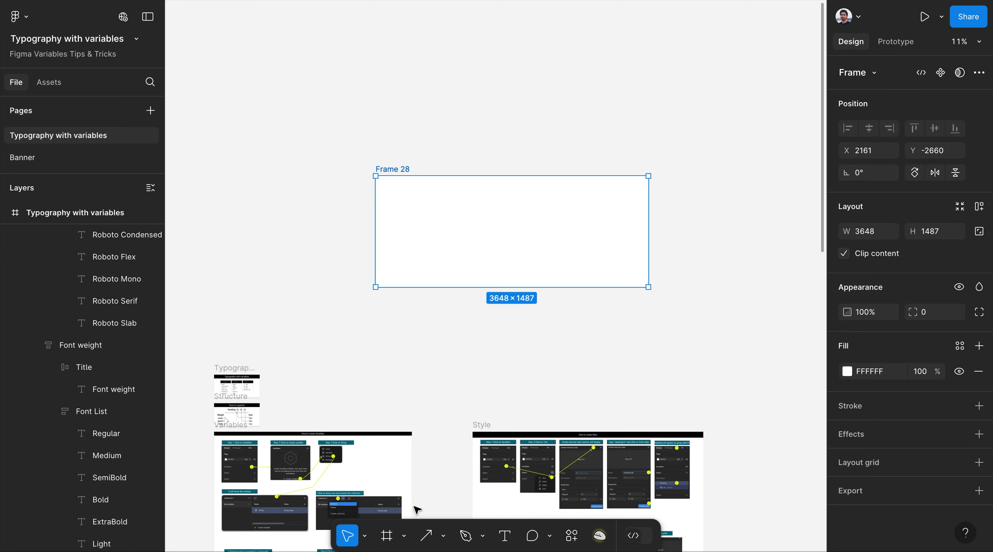
{"action": "left_click", "coordinate": [504, 536]}
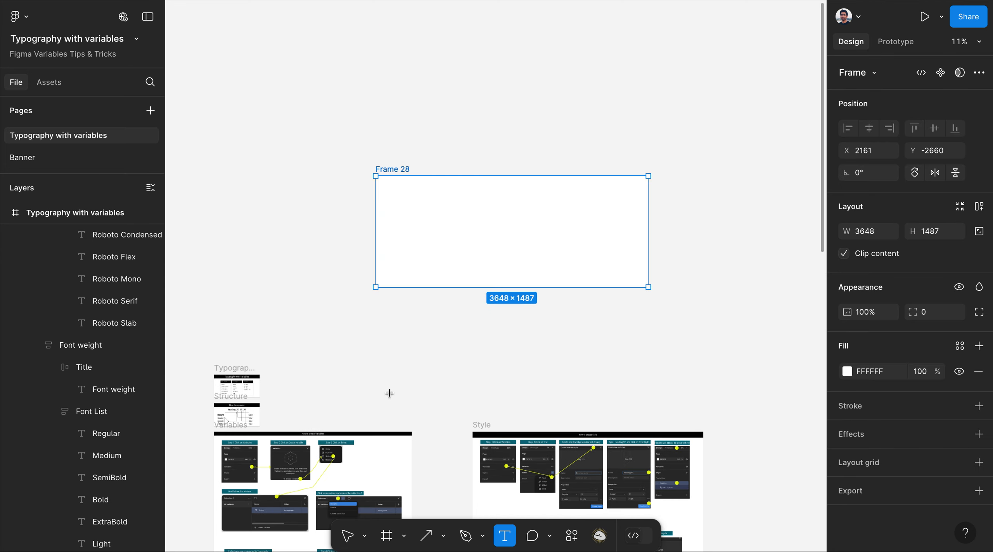
{"action": "left_click", "coordinate": [419, 214]}
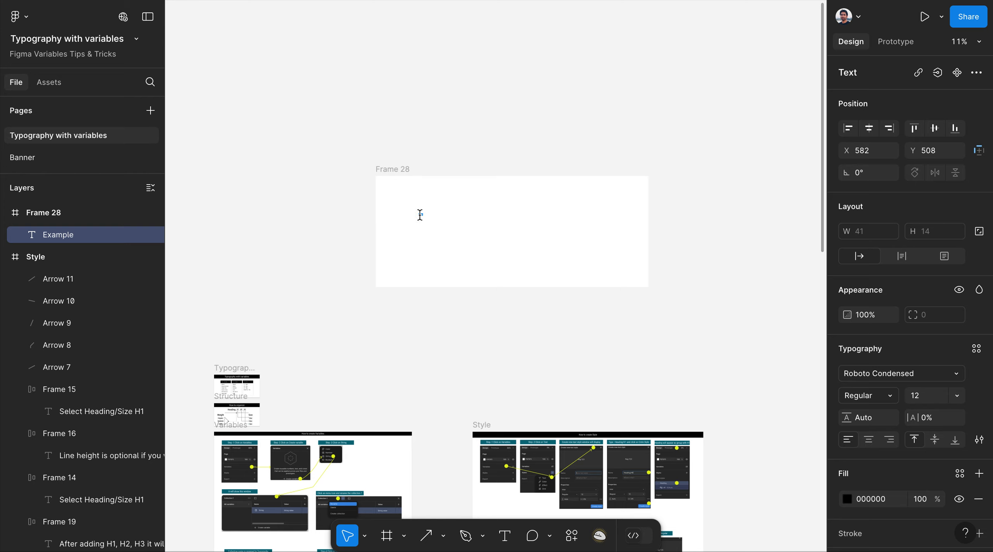
{"action": "scroll", "coordinate": [422, 215], "scroll_direction": "up", "scroll_amount": 10}
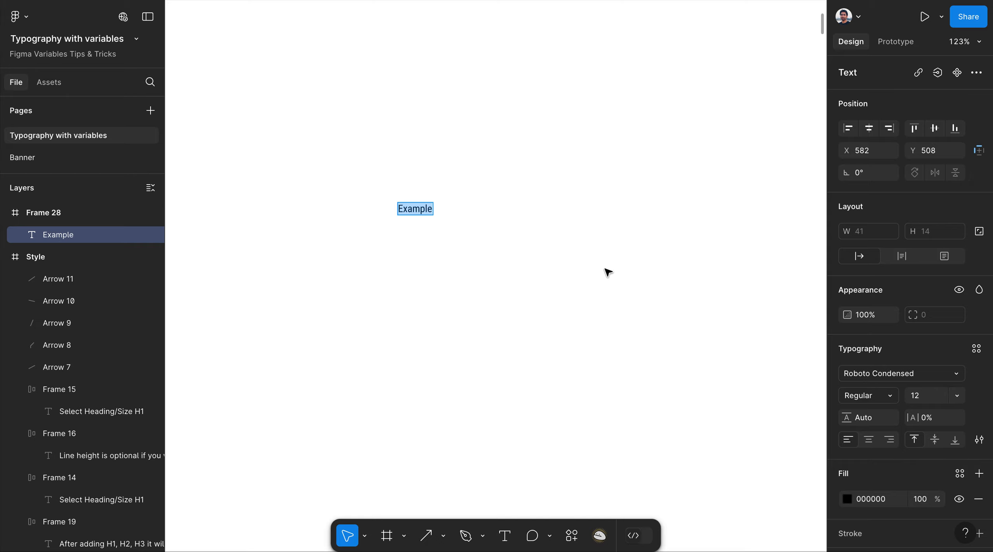
{"action": "scroll", "coordinate": [506, 285], "scroll_direction": "down", "scroll_amount": 6}
{"action": "scroll", "coordinate": [506, 285], "scroll_direction": "up", "scroll_amount": 5}
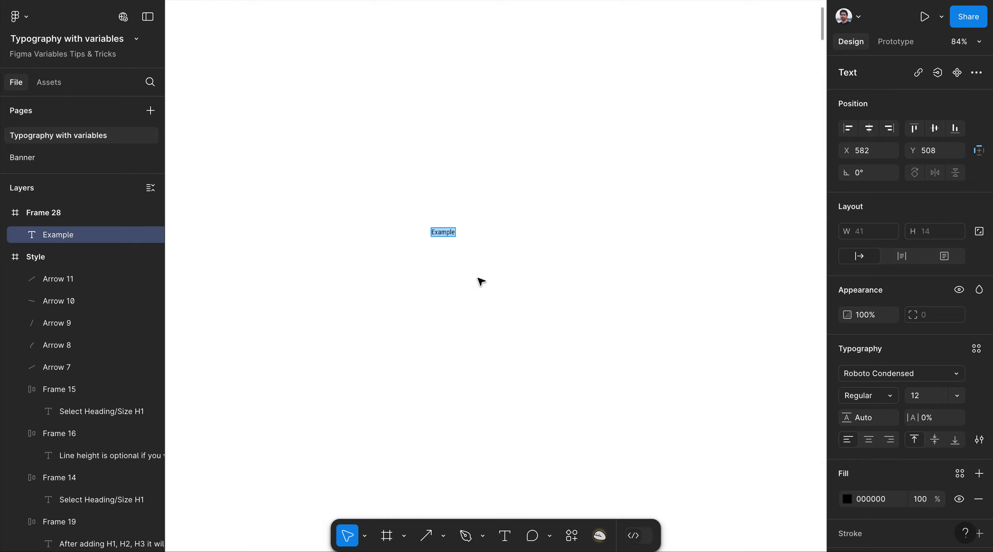
{"action": "left_click_drag", "start_coordinate": [443, 231], "coordinate": [287, 70]}
{"action": "scroll", "coordinate": [472, 262], "scroll_direction": "down", "scroll_amount": 5}
Resize Frame 28 to 632×365 and place the Example text near its top-left at 34, 32.
{"action": "left_click", "coordinate": [374, 137]}
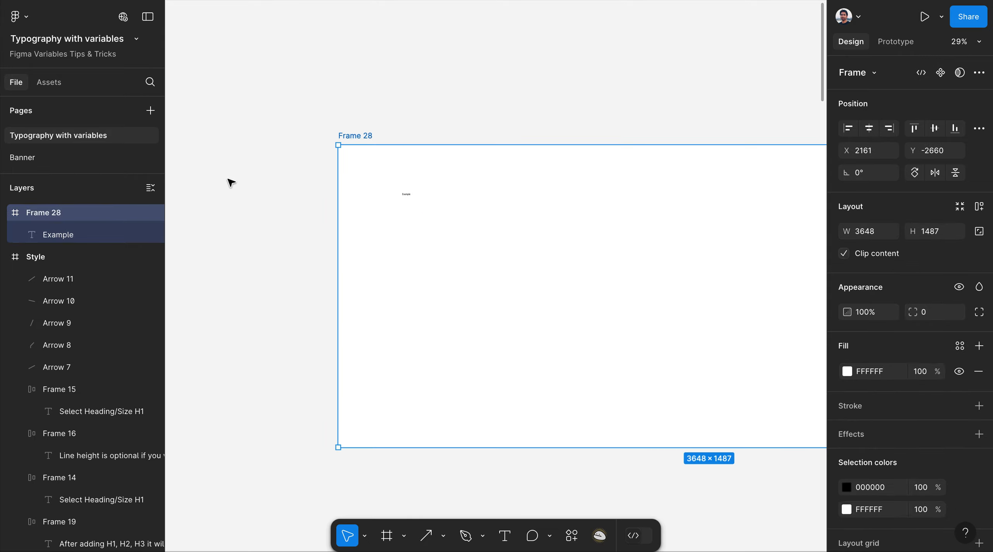
{"action": "scroll", "coordinate": [228, 182], "scroll_direction": "down", "scroll_amount": 2}
{"action": "left_click_drag", "start_coordinate": [575, 206], "coordinate": [387, 210]}
{"action": "left_click_drag", "start_coordinate": [352, 306], "coordinate": [366, 204]}
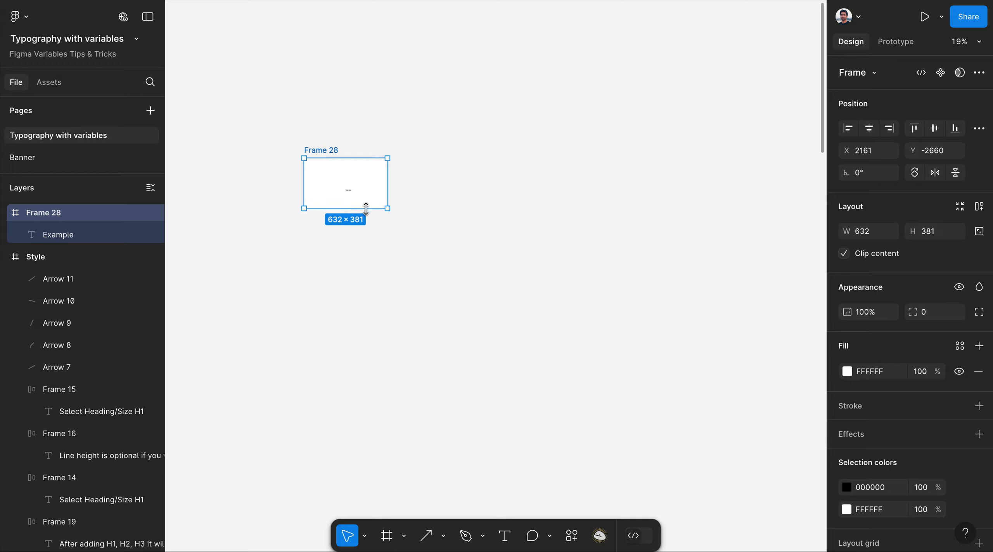
{"action": "key", "text": "shift+2"}
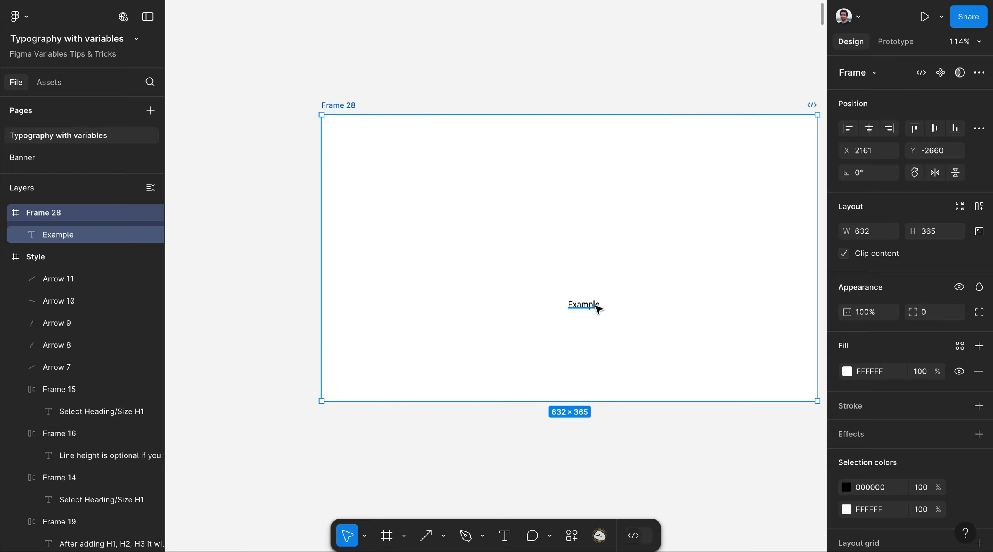
{"action": "left_click_drag", "start_coordinate": [591, 304], "coordinate": [353, 173]}
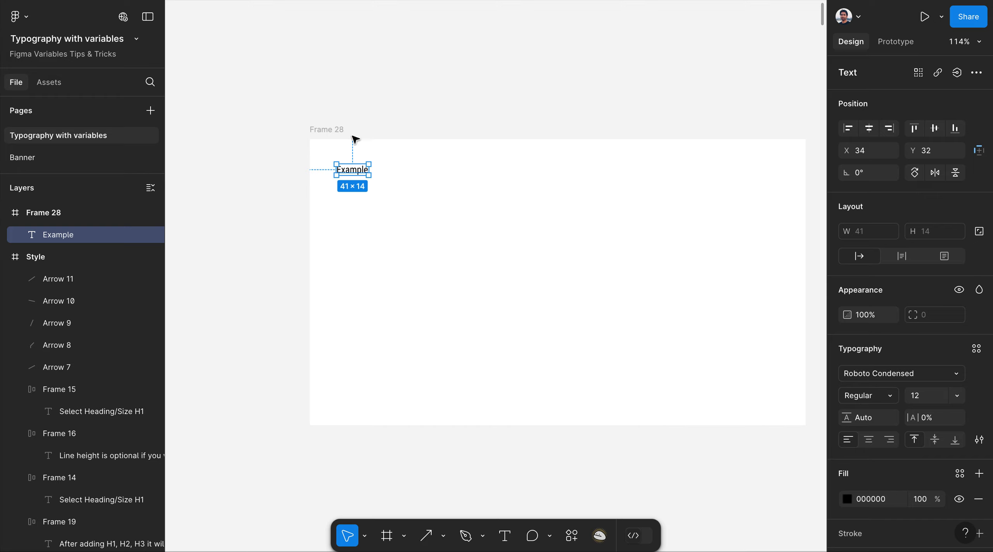
{"action": "scroll", "coordinate": [352, 124], "scroll_direction": "up", "scroll_amount": 3}
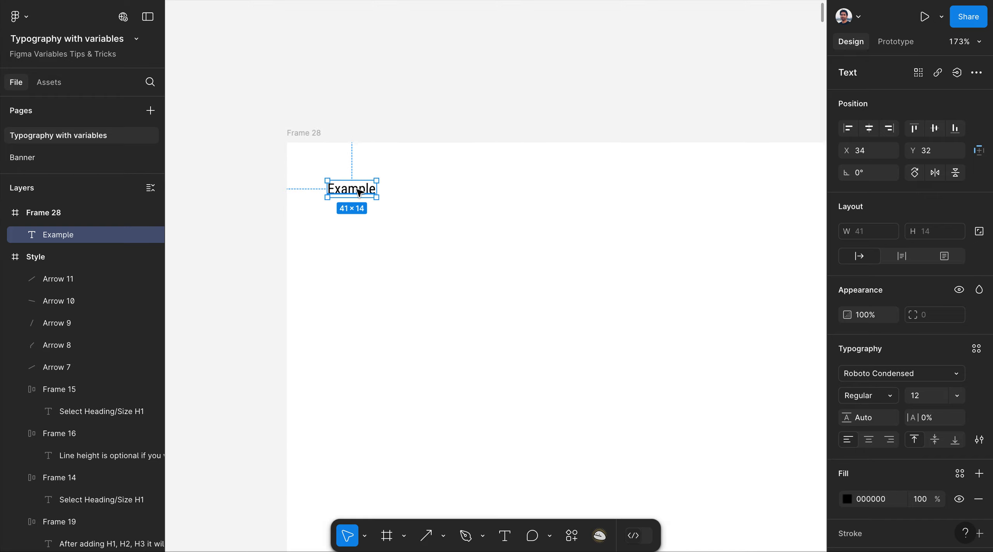
{"action": "left_click", "coordinate": [518, 127]}
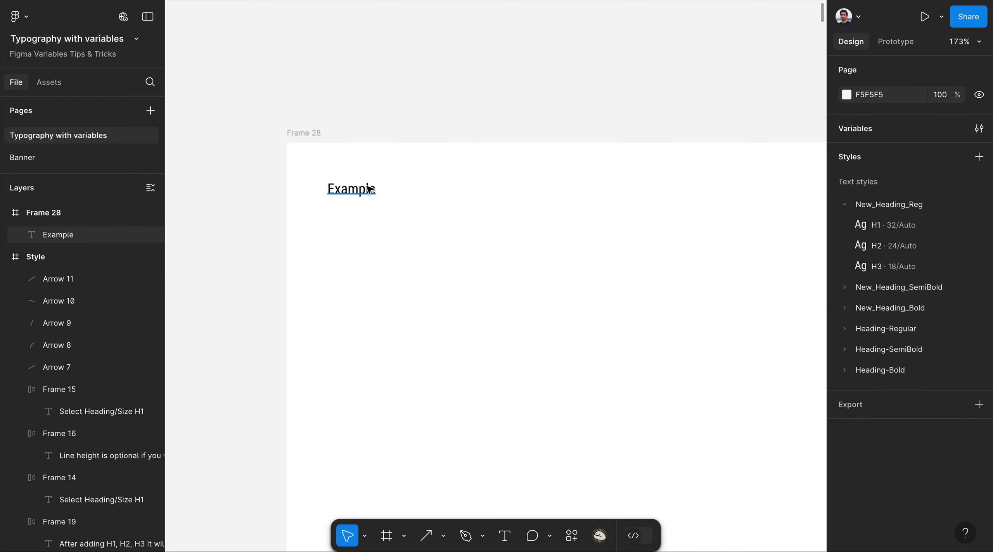
Style the Example text New_Heading_Reg H1 and add a copy below styled New_Heading_Reg H2.
{"action": "left_click", "coordinate": [357, 196]}
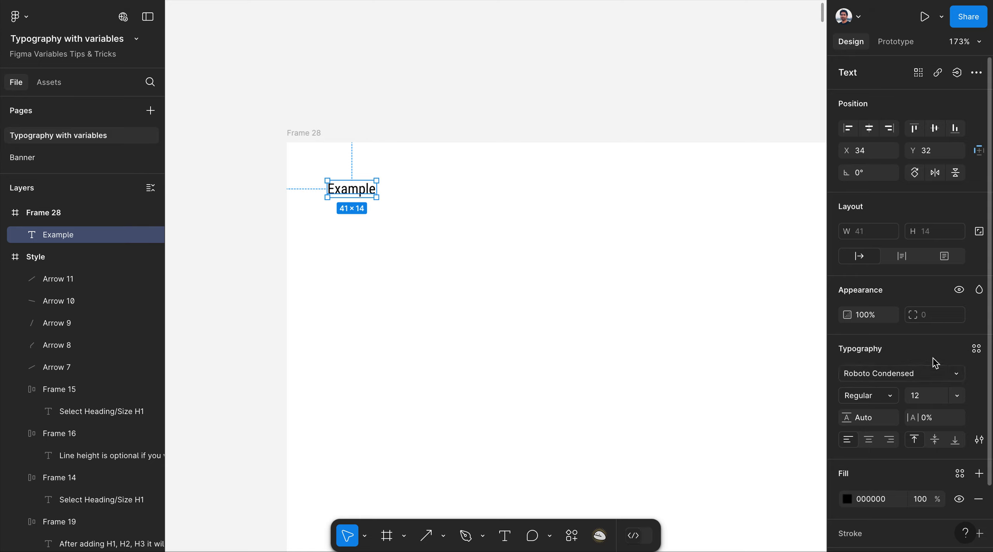
{"action": "left_click", "coordinate": [977, 350]}
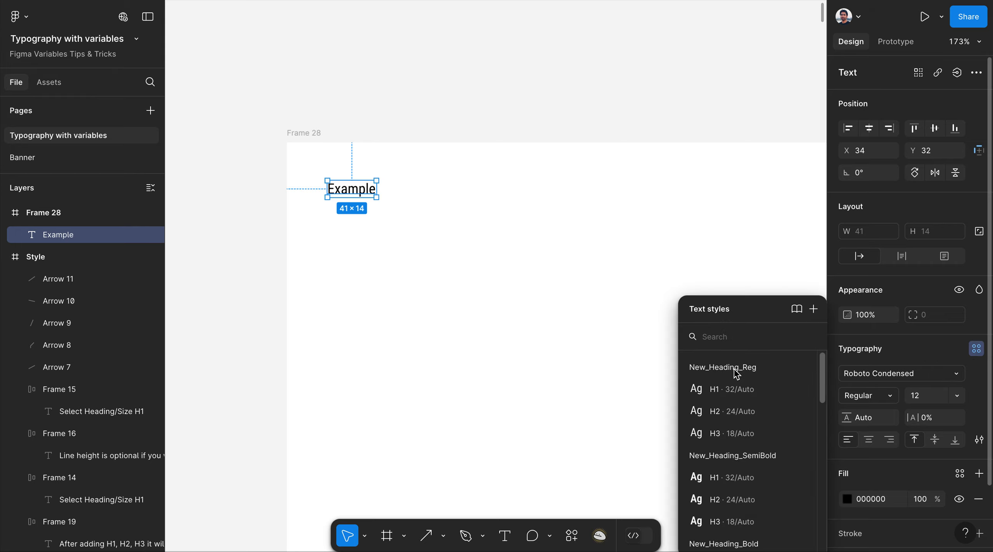
{"action": "left_click", "coordinate": [735, 394]}
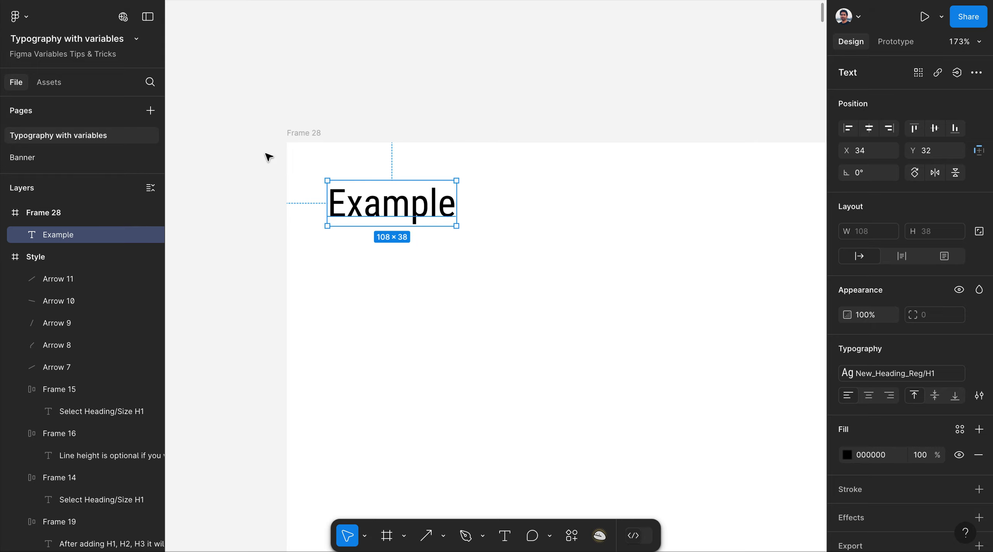
{"action": "scroll", "coordinate": [247, 152], "scroll_direction": "down", "scroll_amount": 5}
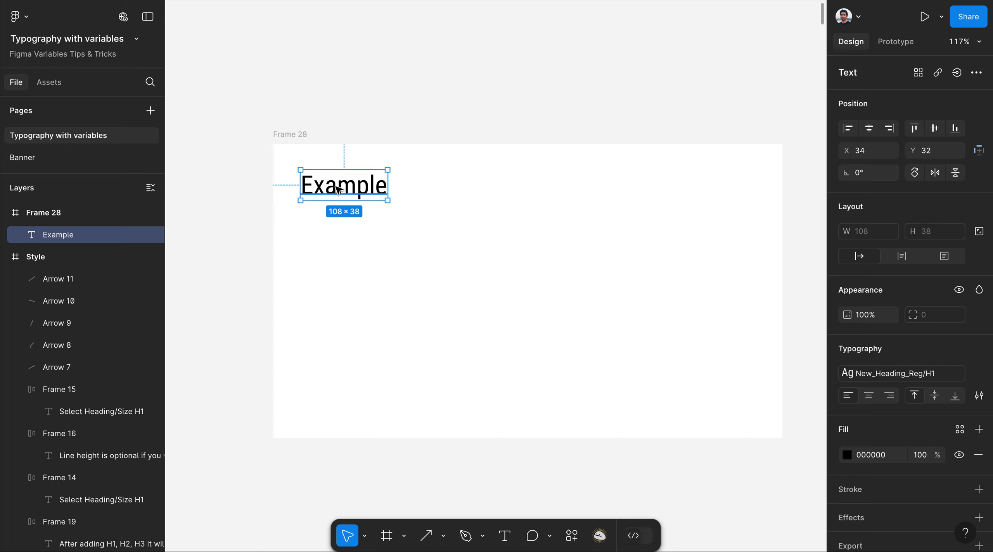
{"action": "left_click_drag", "start_coordinate": [338, 189], "coordinate": [337, 237]}
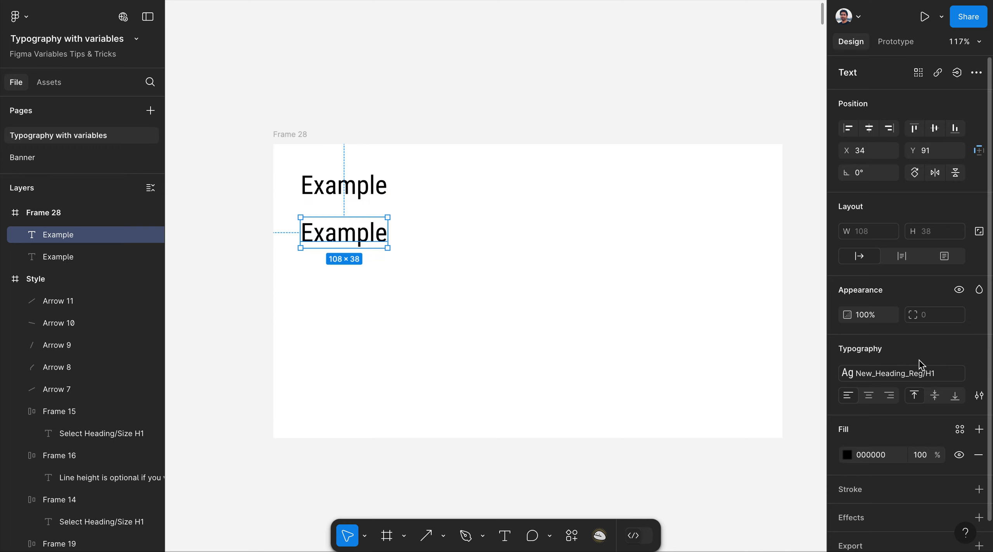
{"action": "mouse_move", "coordinate": [927, 373]}
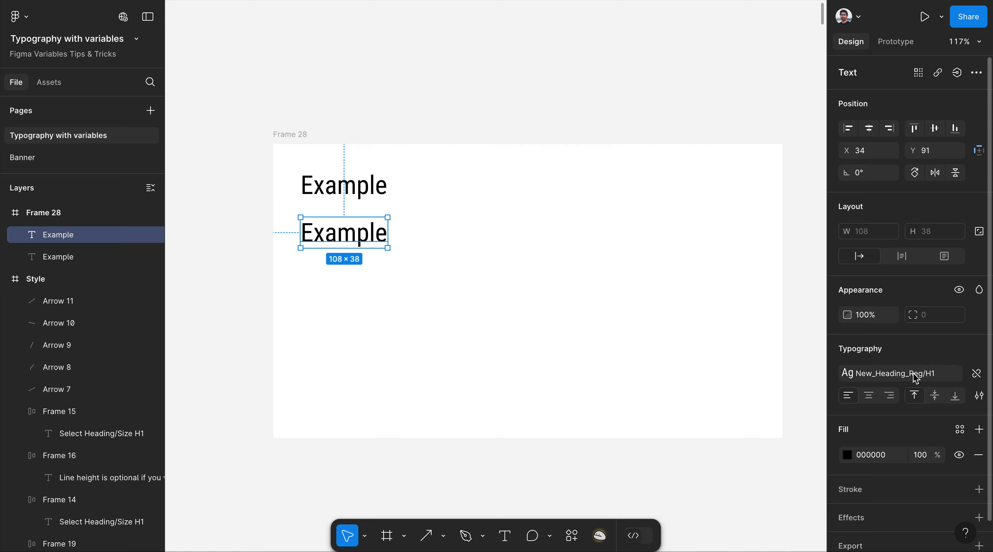
{"action": "left_click", "coordinate": [915, 378]}
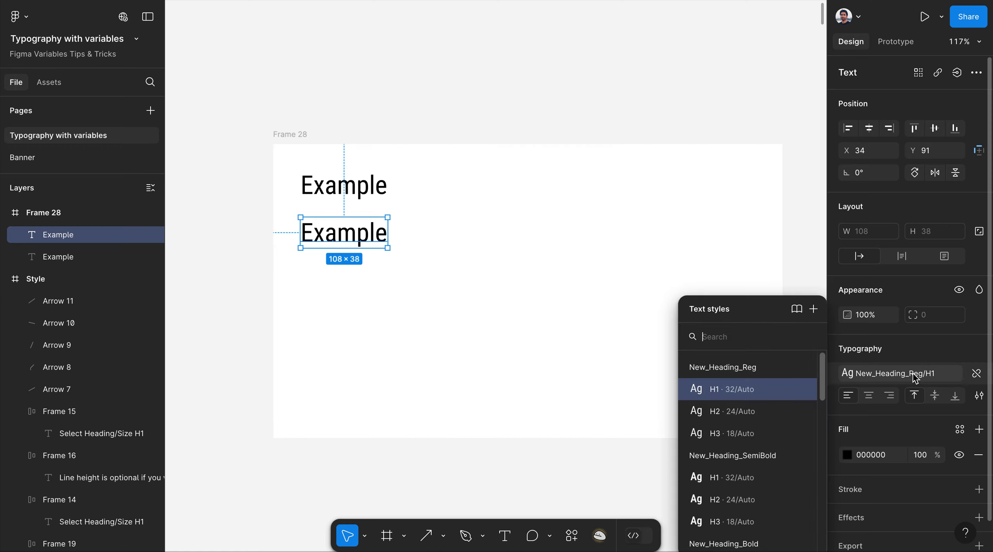
{"action": "left_click", "coordinate": [761, 411]}
{"action": "left_click", "coordinate": [522, 297]}
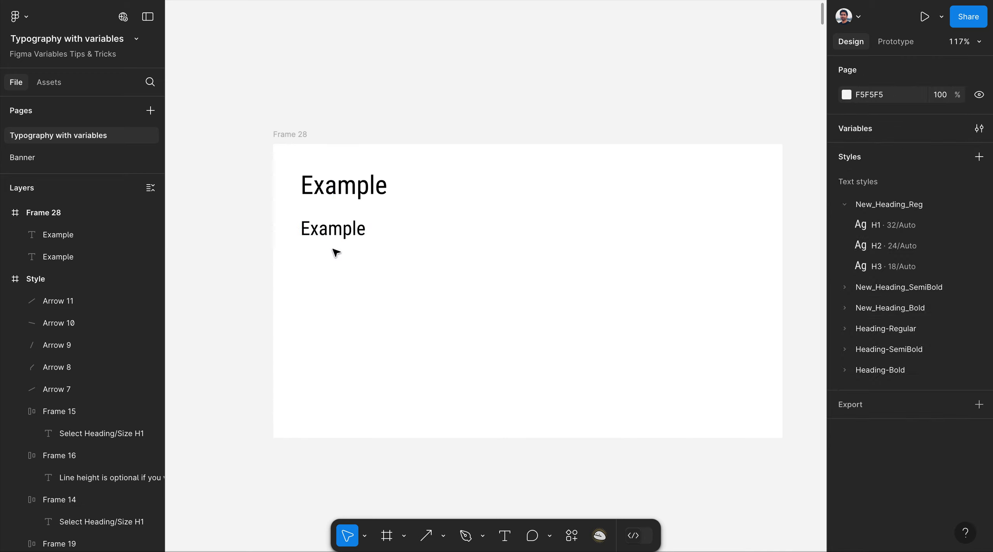
Duplicate the H2 Example below it and apply New_Heading_Reg H3 to the copy.
{"action": "left_click", "coordinate": [339, 237]}
{"action": "left_click_drag", "start_coordinate": [339, 237], "coordinate": [339, 273]}
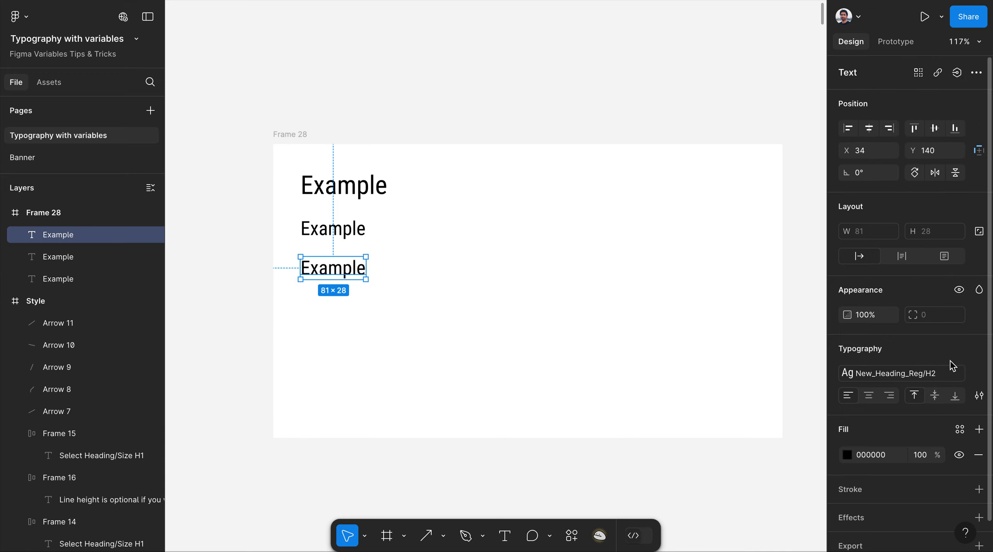
{"action": "left_click", "coordinate": [928, 374]}
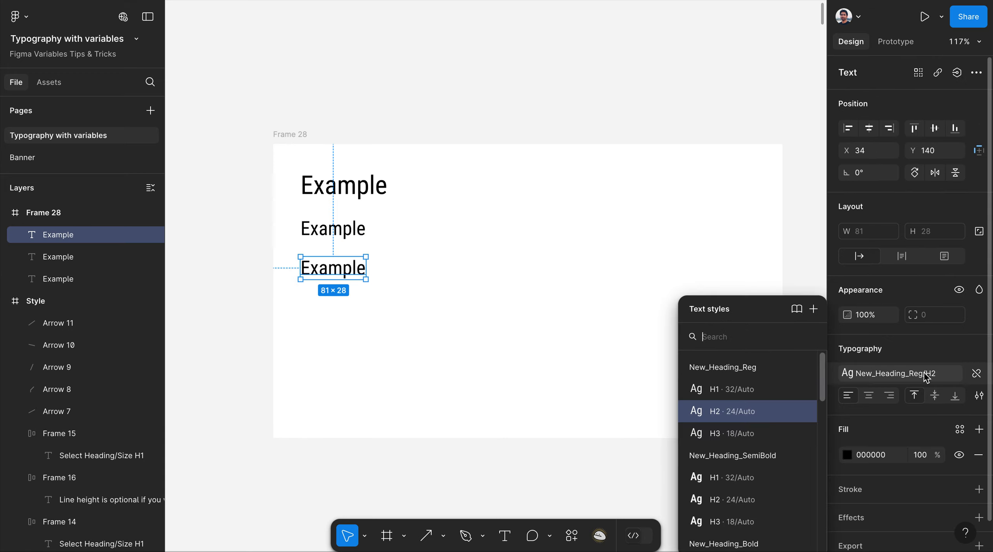
{"action": "left_click", "coordinate": [750, 437]}
{"action": "left_click", "coordinate": [345, 106]}
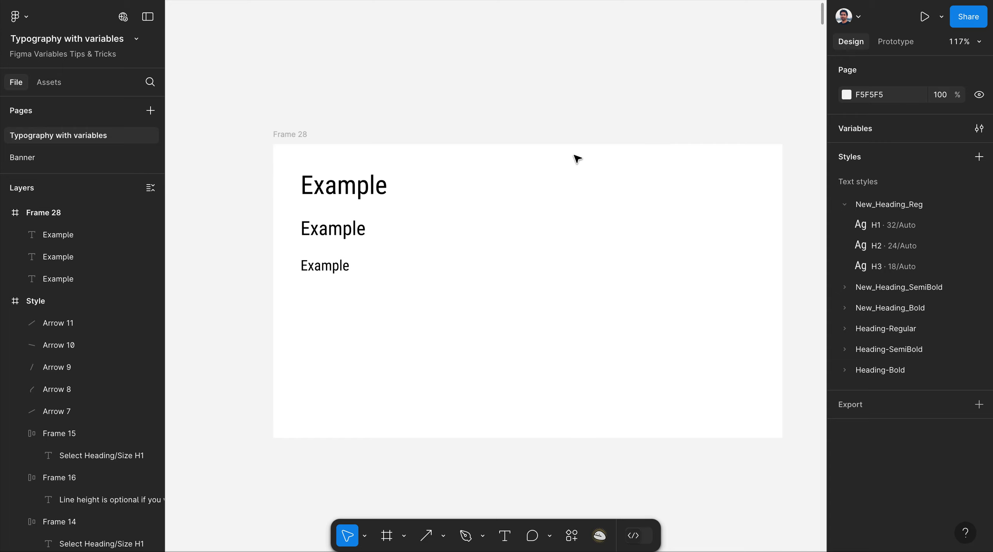
Select all three Example texts and duplicate them into a second column to the right.
{"action": "scroll", "coordinate": [265, 114], "scroll_direction": "down", "scroll_amount": 2}
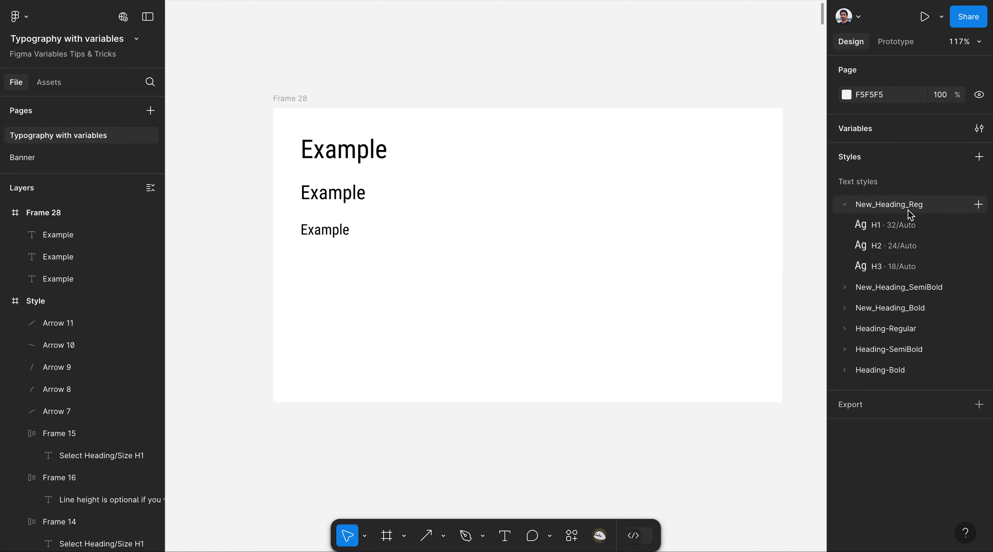
{"action": "left_click", "coordinate": [364, 154]}
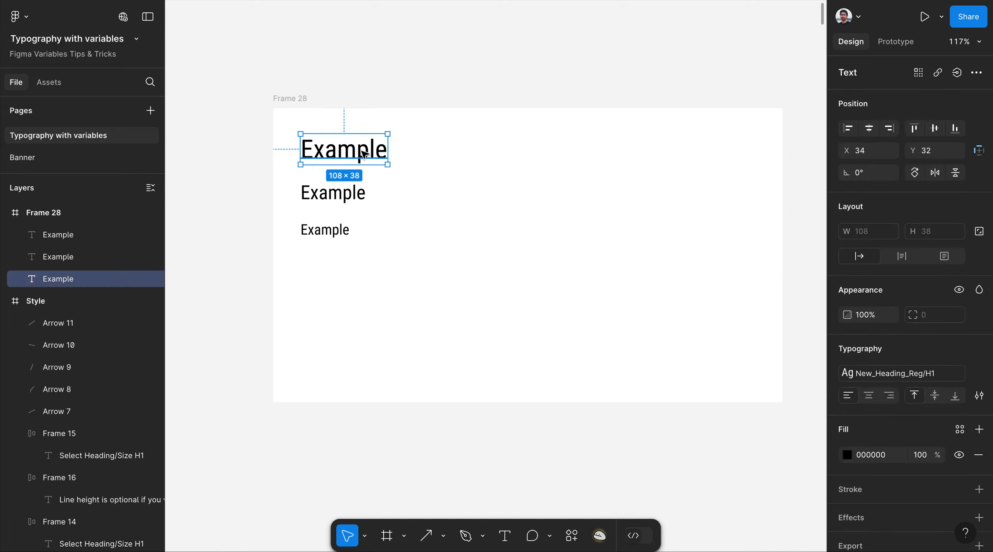
{"action": "key", "text": "alt"}
{"action": "left_click", "coordinate": [52, 257]}
{"action": "left_click", "coordinate": [56, 236]}
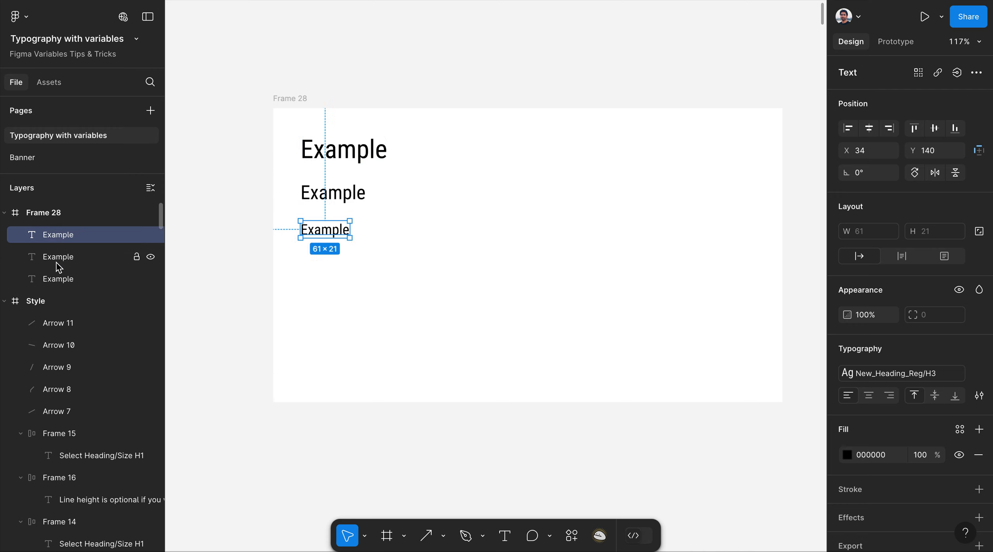
{"action": "left_click", "coordinate": [56, 258], "text": "shift"}
{"action": "left_click", "coordinate": [56, 279], "text": "shift"}
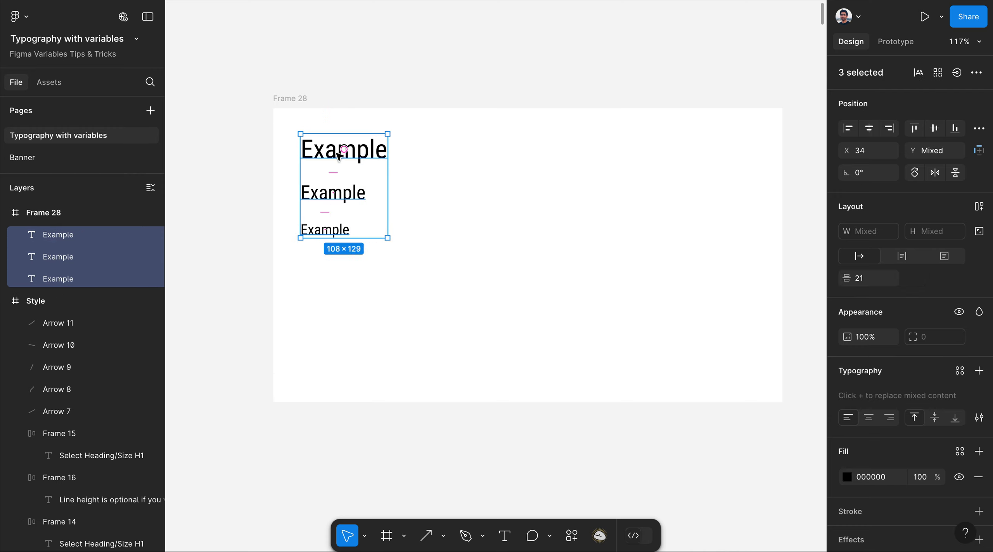
{"action": "left_click_drag", "start_coordinate": [339, 155], "coordinate": [455, 157]}
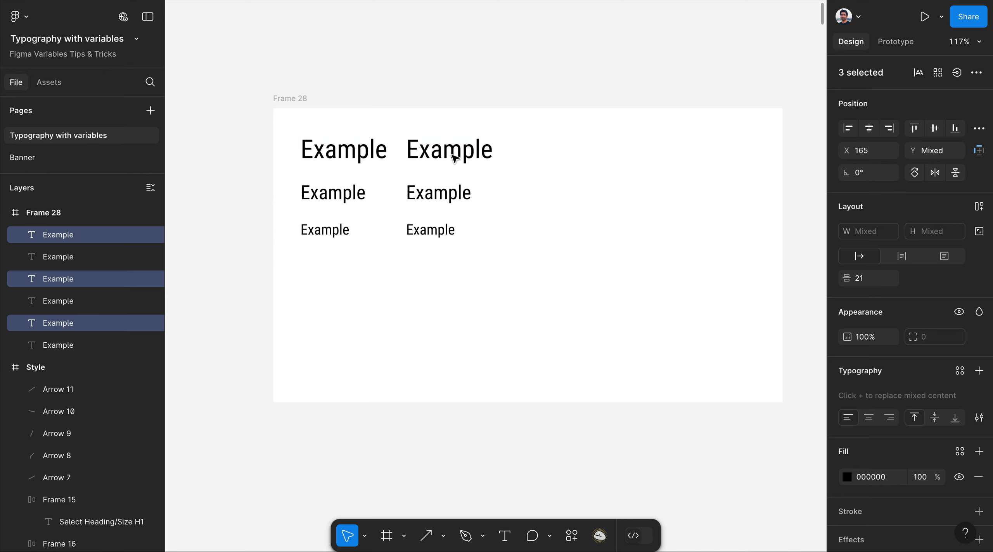
Apply New_Heading_SemiBold H1, H2 and H3 to the top, middle and bottom copies.
{"action": "left_click", "coordinate": [455, 157]}
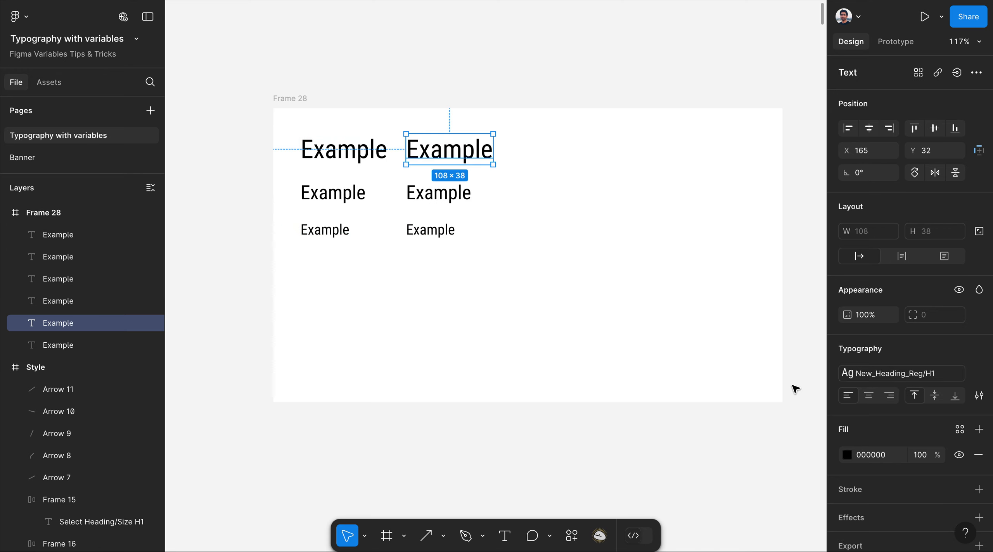
{"action": "left_click", "coordinate": [893, 375]}
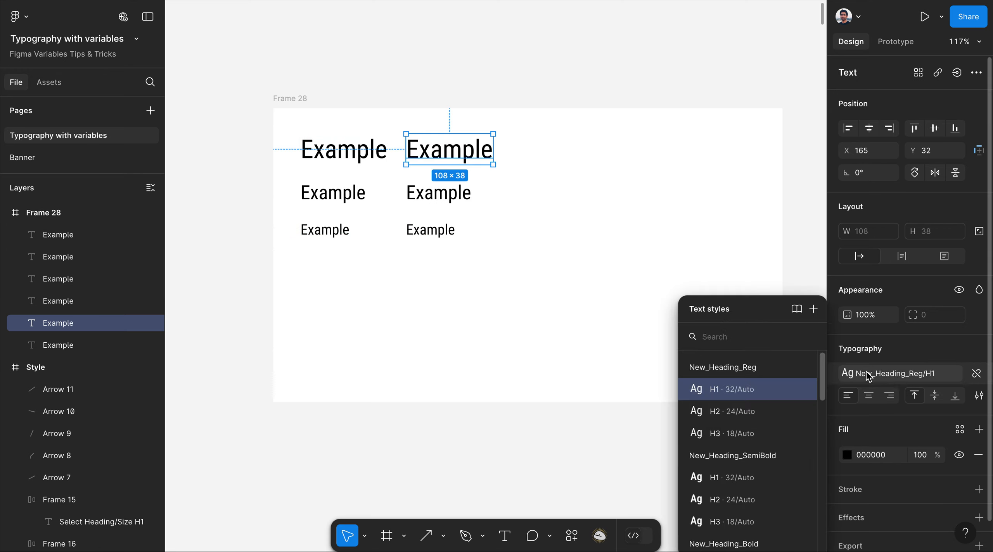
{"action": "scroll", "coordinate": [763, 441], "scroll_direction": "down", "scroll_amount": 1}
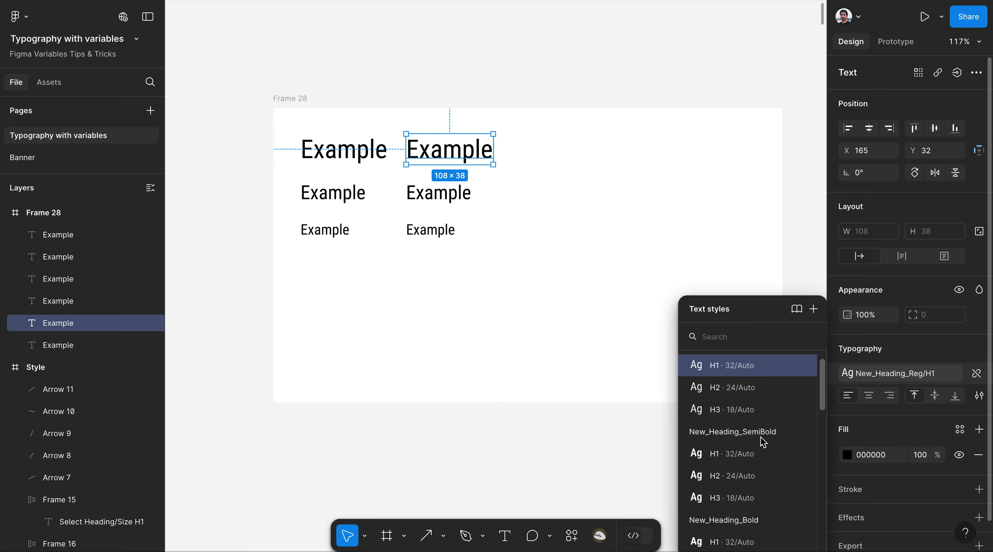
{"action": "left_click", "coordinate": [752, 462]}
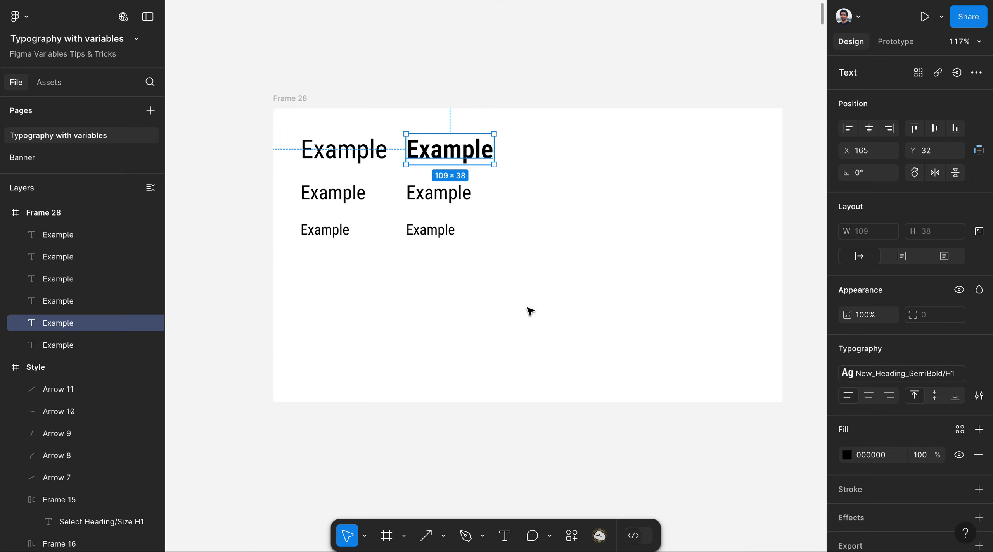
{"action": "left_click", "coordinate": [451, 198]}
{"action": "left_click", "coordinate": [937, 378]}
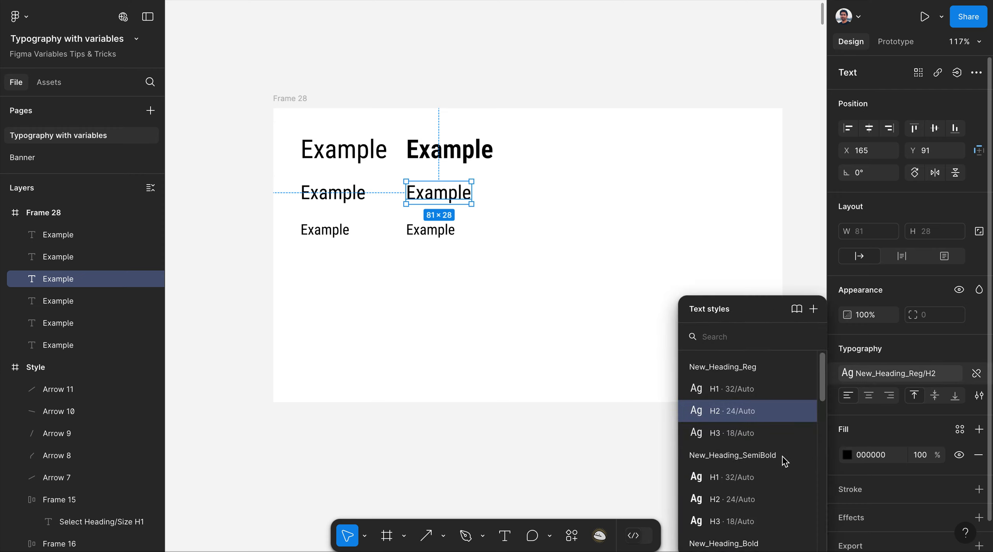
{"action": "scroll", "coordinate": [783, 462], "scroll_direction": "down", "scroll_amount": 3}
{"action": "left_click", "coordinate": [758, 424]}
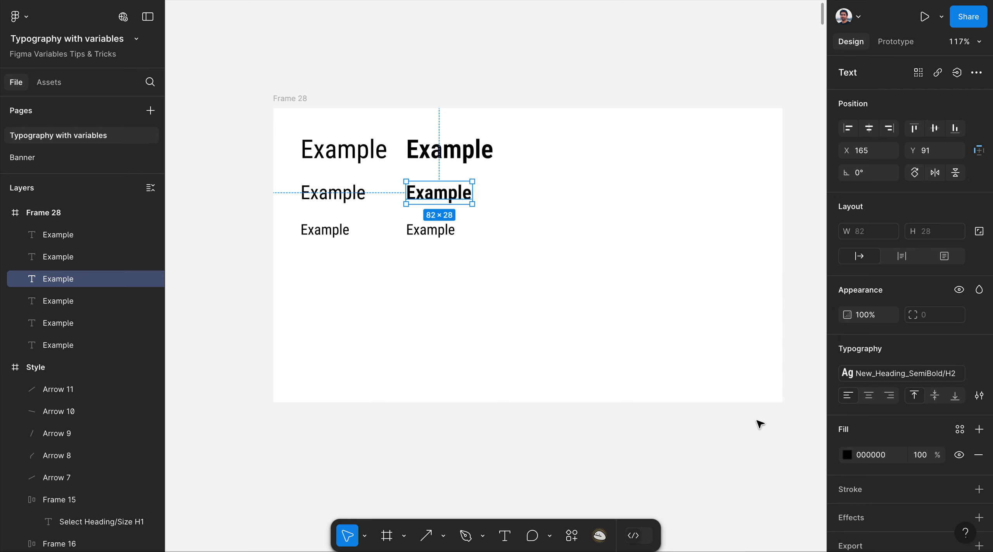
{"action": "left_click", "coordinate": [436, 230]}
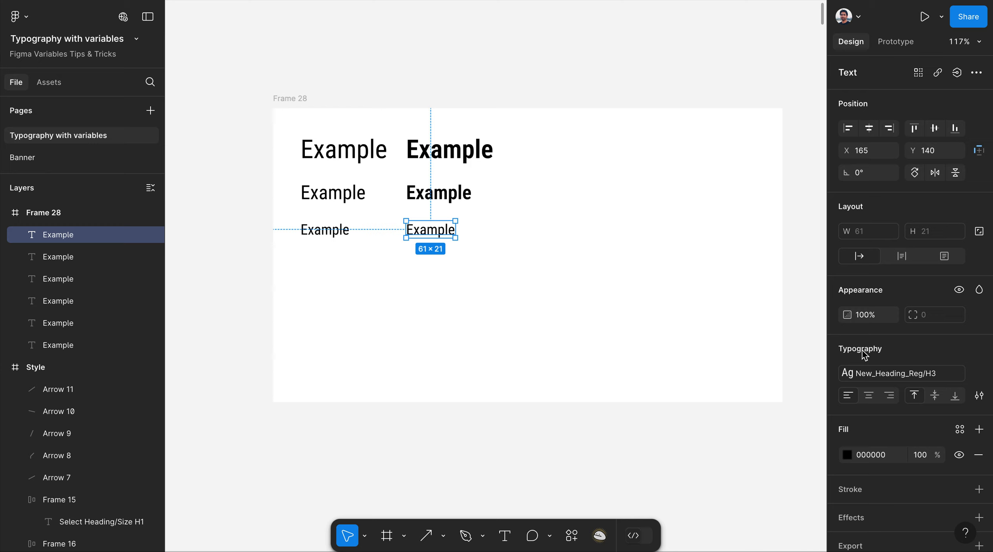
{"action": "left_click", "coordinate": [893, 375]}
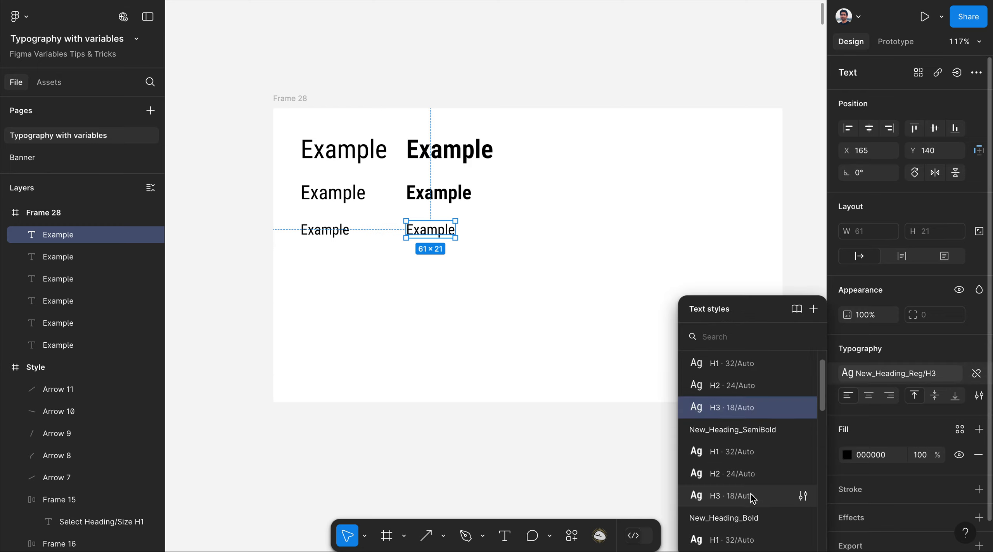
{"action": "left_click", "coordinate": [753, 497]}
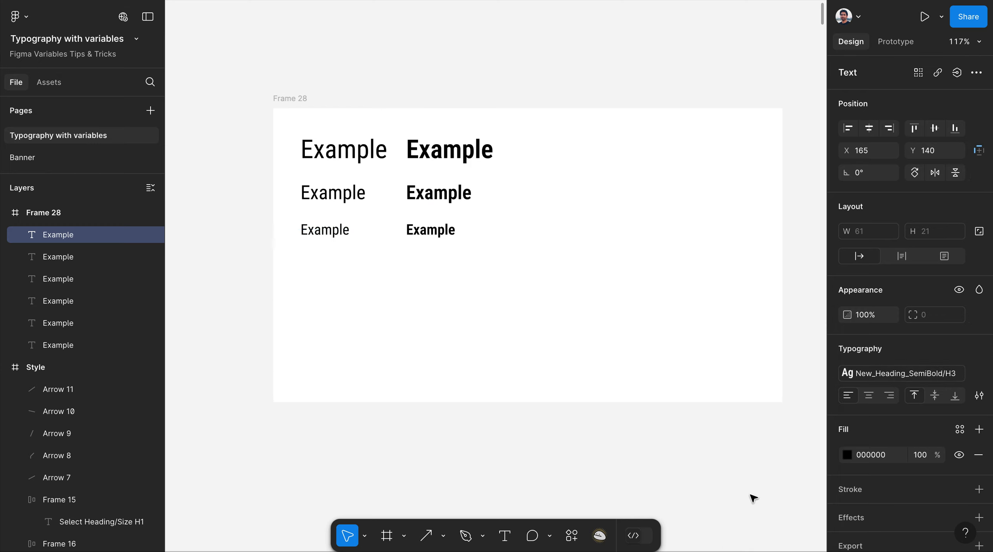
{"action": "left_click", "coordinate": [483, 79]}
Duplicate the three SemiBold Example texts into a third column on the right.
{"action": "left_click", "coordinate": [448, 150]}
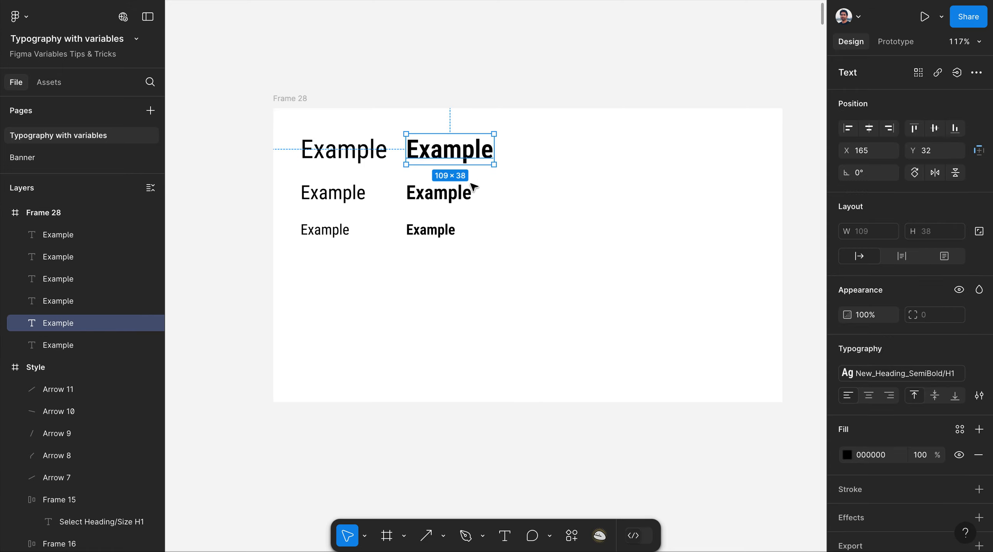
{"action": "left_click", "coordinate": [67, 282]}
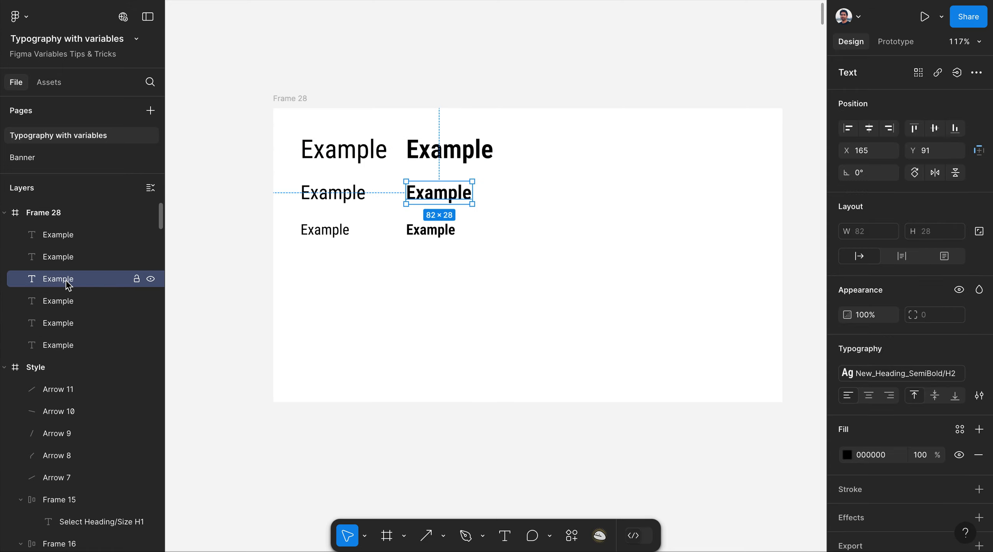
{"action": "left_click", "coordinate": [78, 326], "text": "shift"}
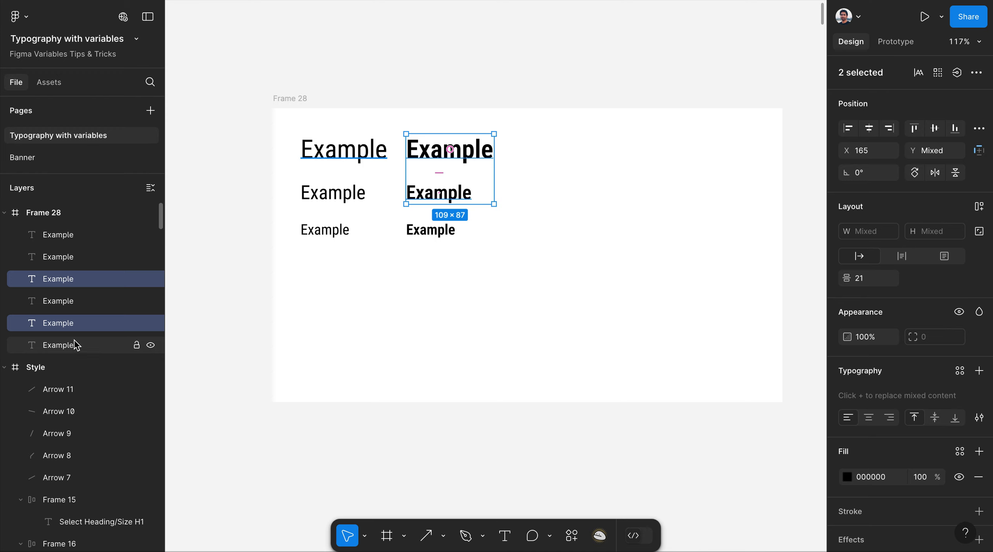
{"action": "left_click", "coordinate": [78, 241], "text": "shift"}
{"action": "left_click_drag", "start_coordinate": [448, 199], "coordinate": [562, 198]}
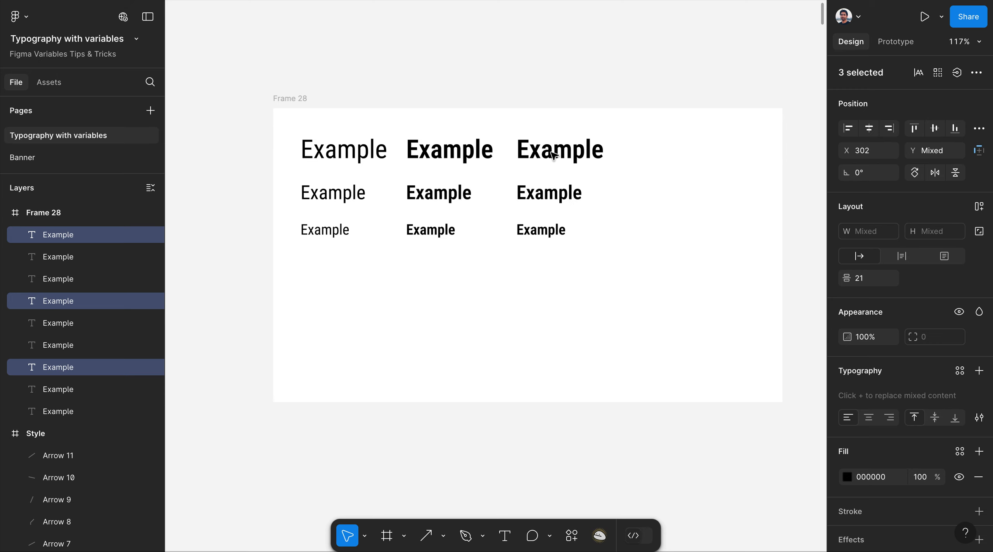
Apply New_Heading_Bold H1 to the top copy and New_Heading_Bold H2 to the middle copy.
{"action": "left_click", "coordinate": [553, 154]}
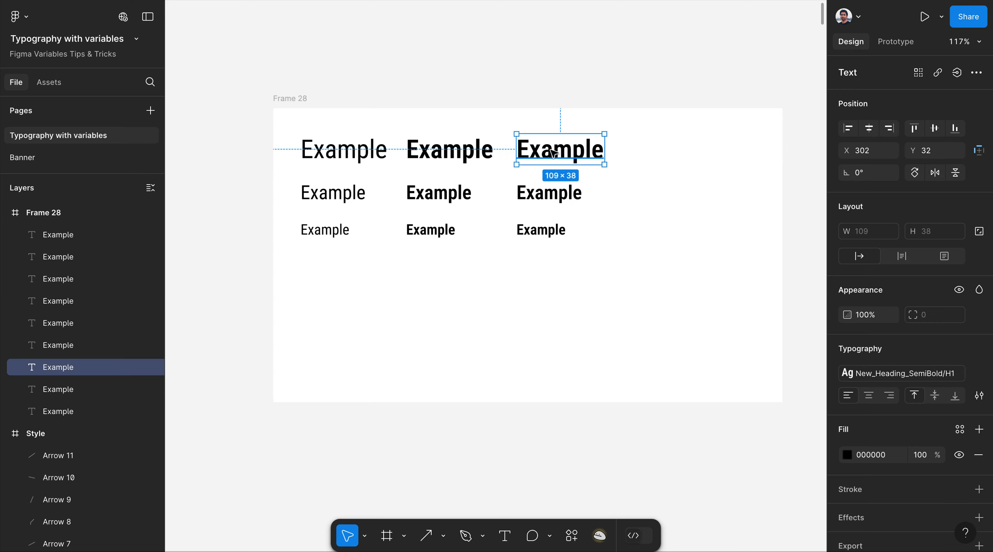
{"action": "left_click", "coordinate": [892, 375]}
{"action": "scroll", "coordinate": [776, 424], "scroll_direction": "down", "scroll_amount": 6}
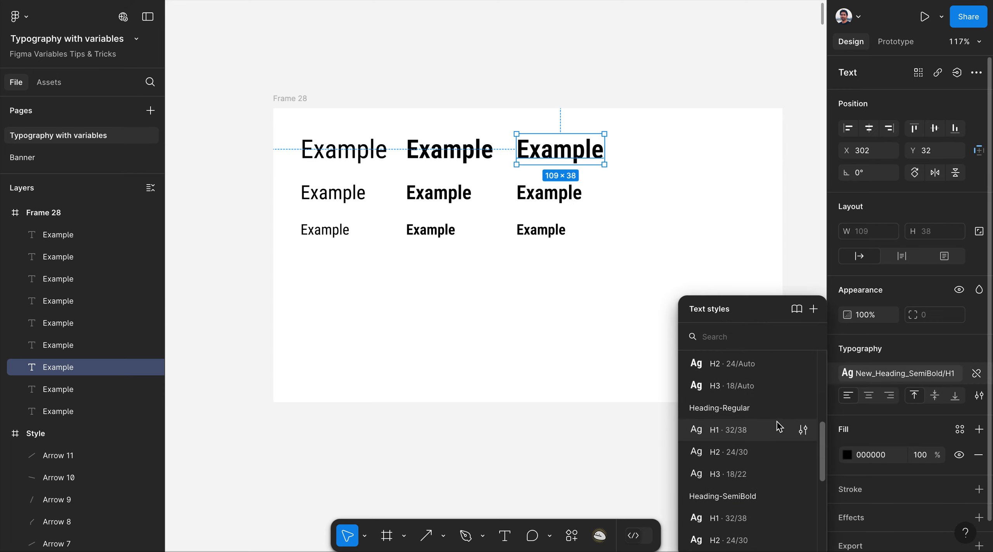
{"action": "scroll", "coordinate": [777, 426], "scroll_direction": "up", "scroll_amount": 3}
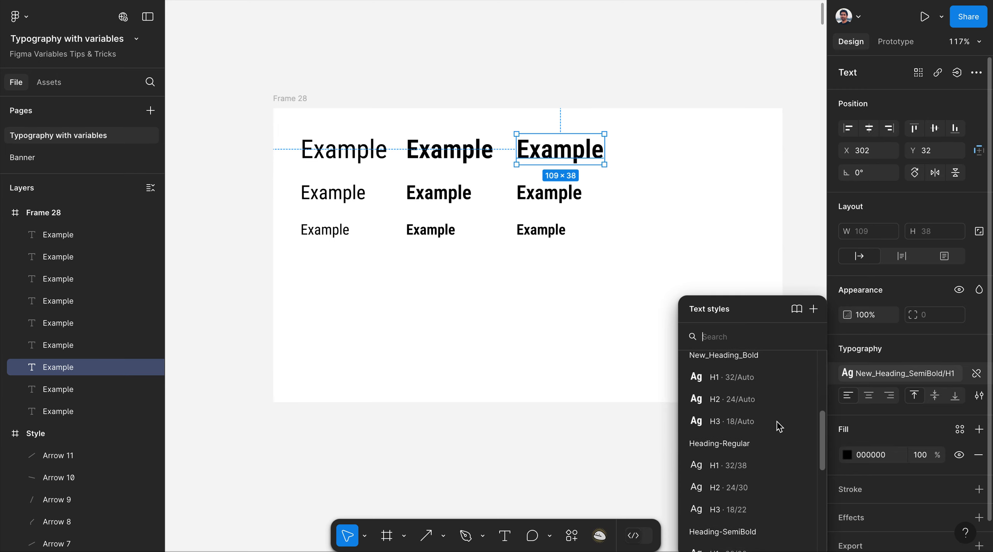
{"action": "left_click", "coordinate": [740, 384]}
{"action": "left_click", "coordinate": [549, 193]}
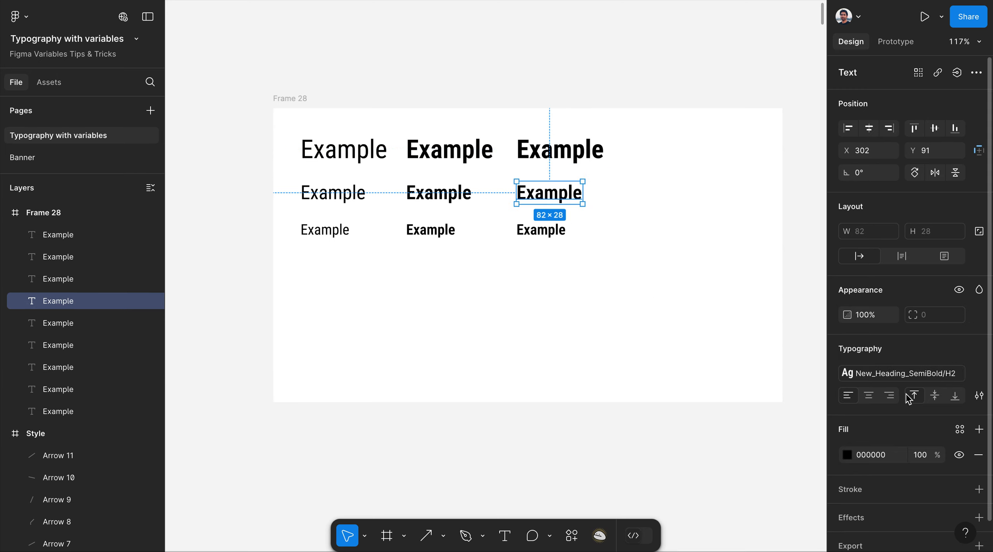
{"action": "left_click", "coordinate": [846, 374]}
{"action": "scroll", "coordinate": [763, 477], "scroll_direction": "down", "scroll_amount": 1}
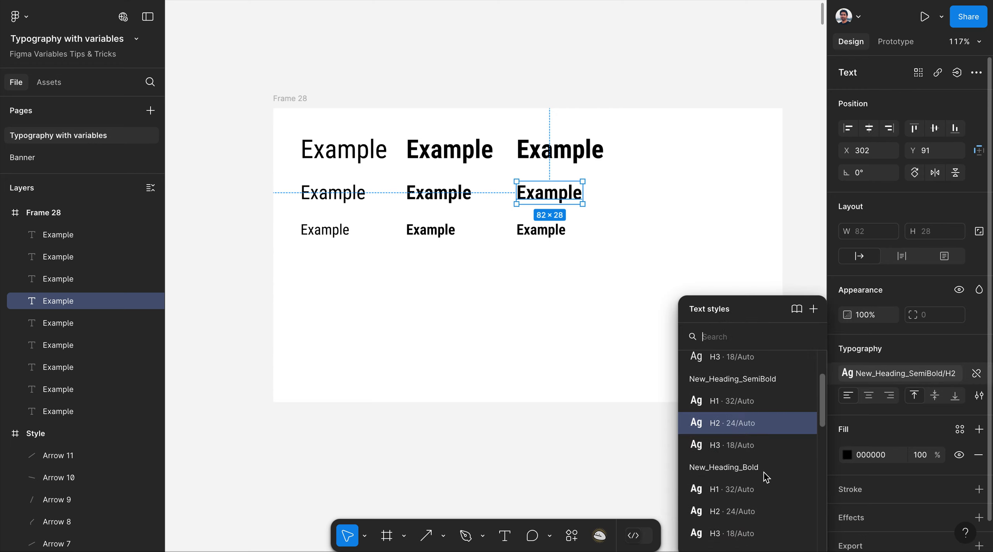
{"action": "scroll", "coordinate": [762, 476], "scroll_direction": "down", "scroll_amount": 2}
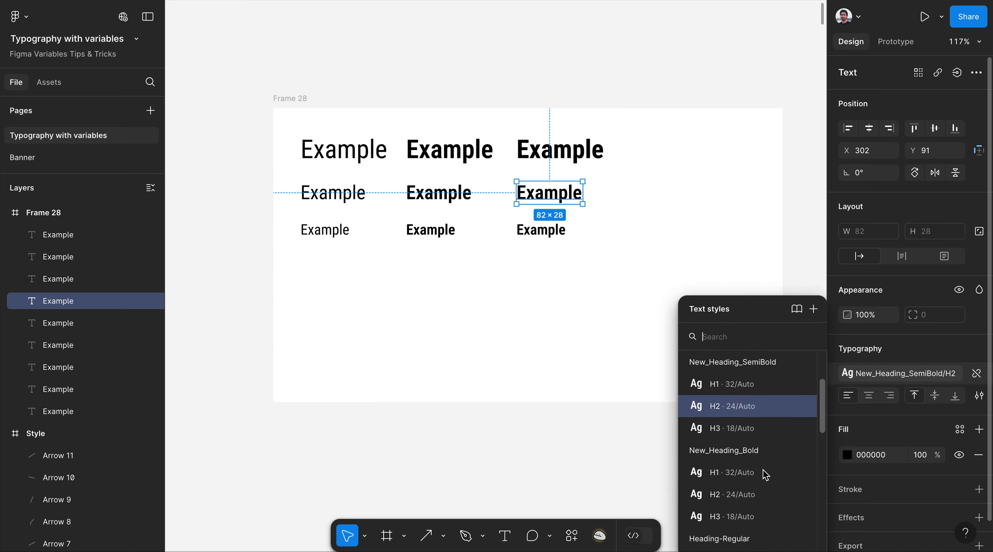
{"action": "left_click", "coordinate": [750, 486]}
Apply New_Heading_Bold H3 to the bottom-right Example text.
{"action": "left_click", "coordinate": [540, 229]}
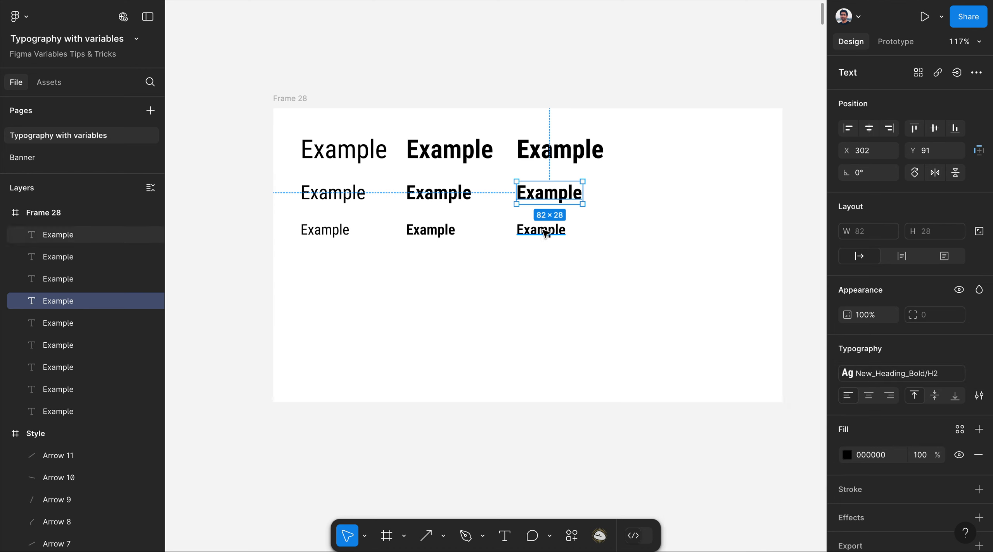
{"action": "left_click", "coordinate": [868, 375]}
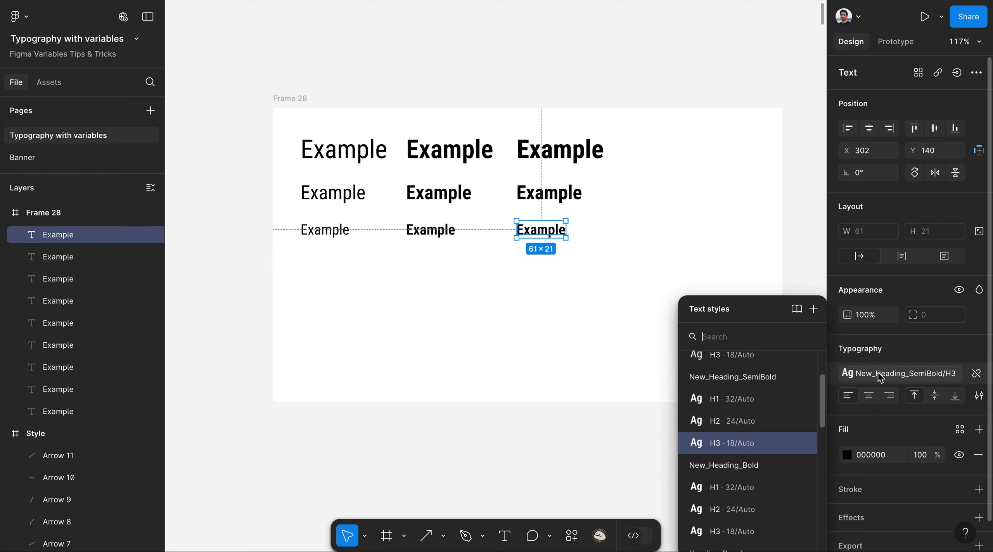
{"action": "scroll", "coordinate": [758, 467], "scroll_direction": "down", "scroll_amount": 4}
{"action": "left_click", "coordinate": [752, 467]}
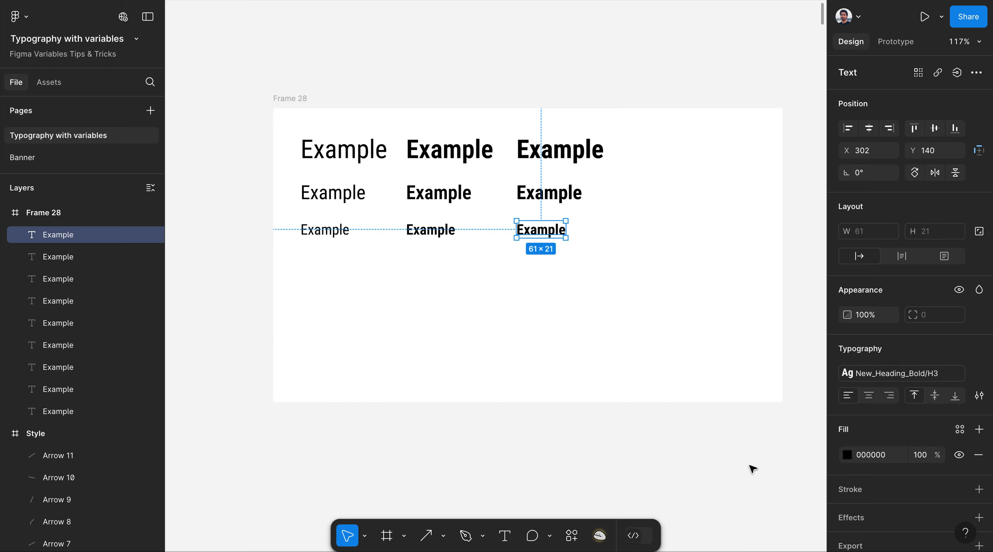
{"action": "left_click", "coordinate": [535, 71]}
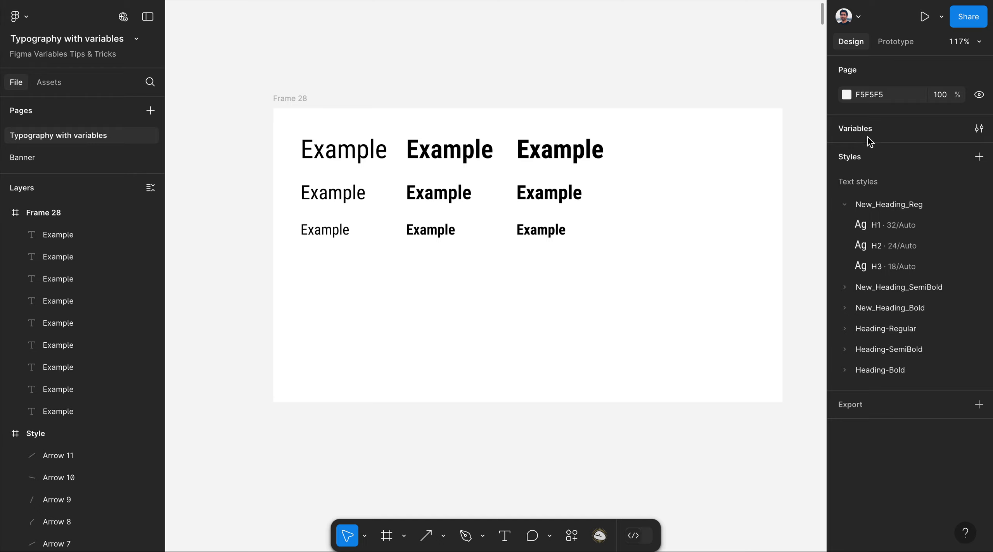
In Local variables, create a colour variable H1 set to red F71717.
{"action": "left_click", "coordinate": [858, 134]}
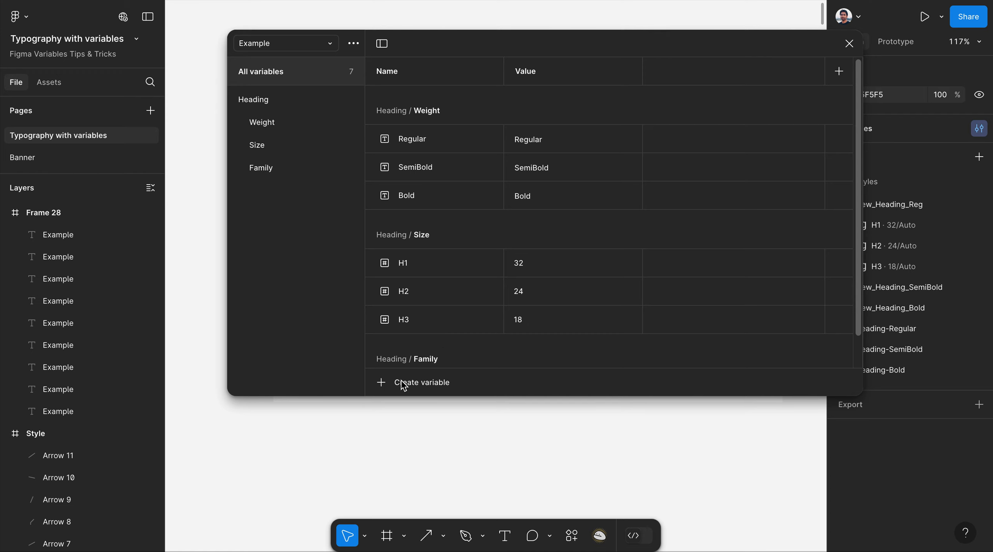
{"action": "left_click", "coordinate": [386, 387]}
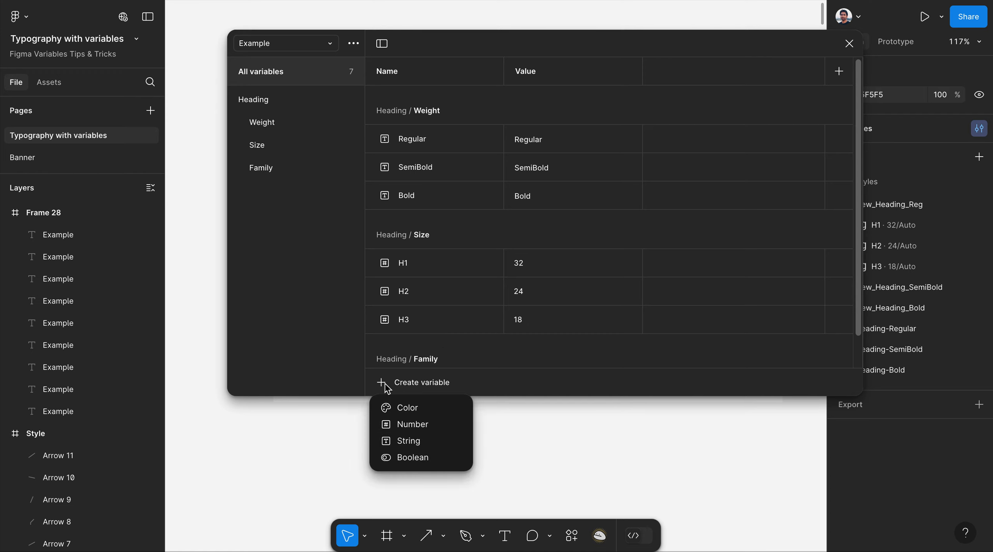
{"action": "left_click", "coordinate": [405, 409]}
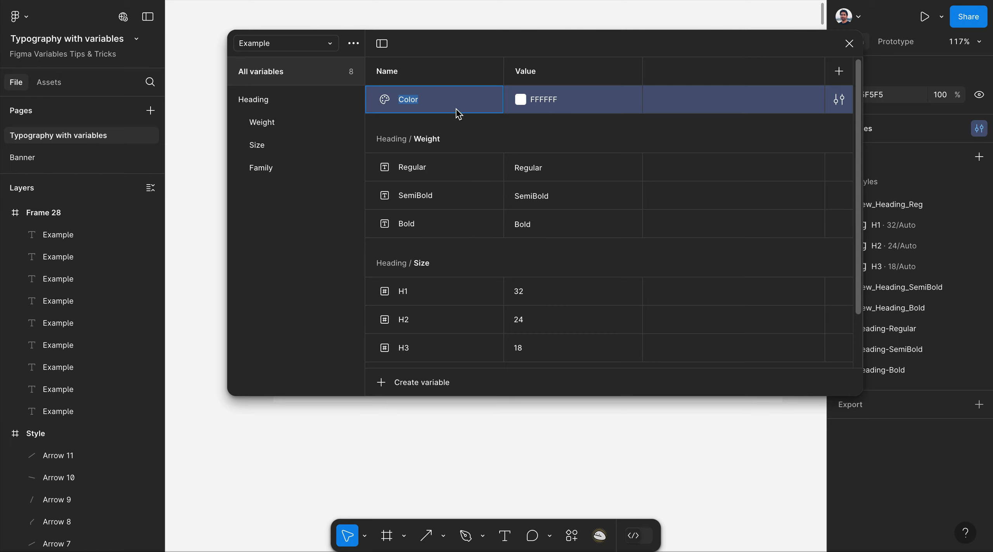
{"action": "type", "text": "H1"}
{"action": "left_click", "coordinate": [520, 100]}
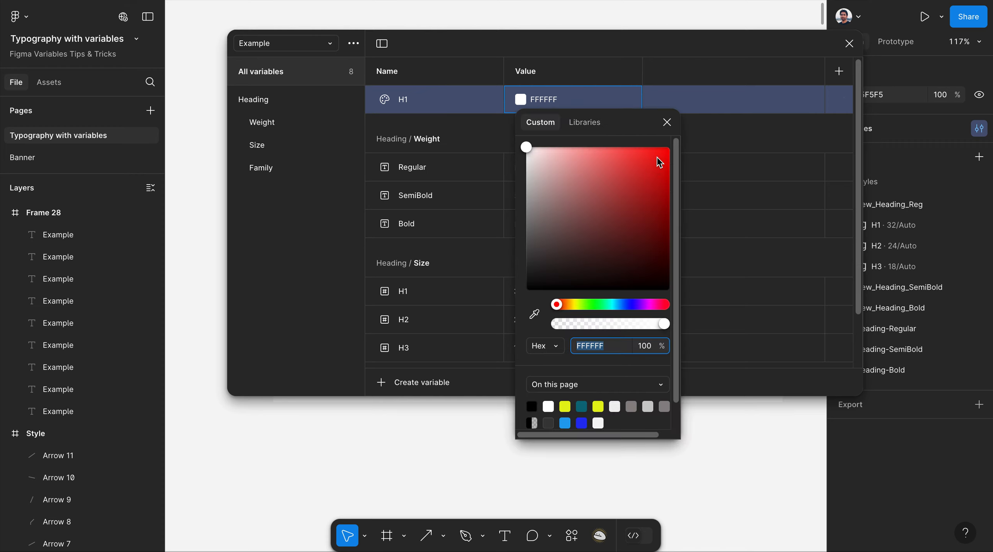
{"action": "left_click", "coordinate": [658, 157]}
{"action": "left_click", "coordinate": [676, 80]}
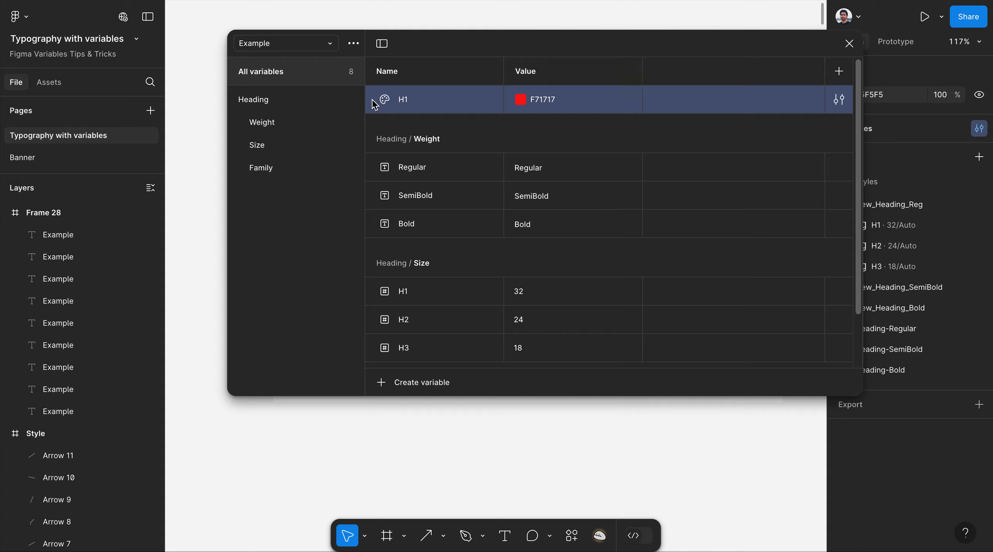
{"action": "right_click", "coordinate": [446, 103]}
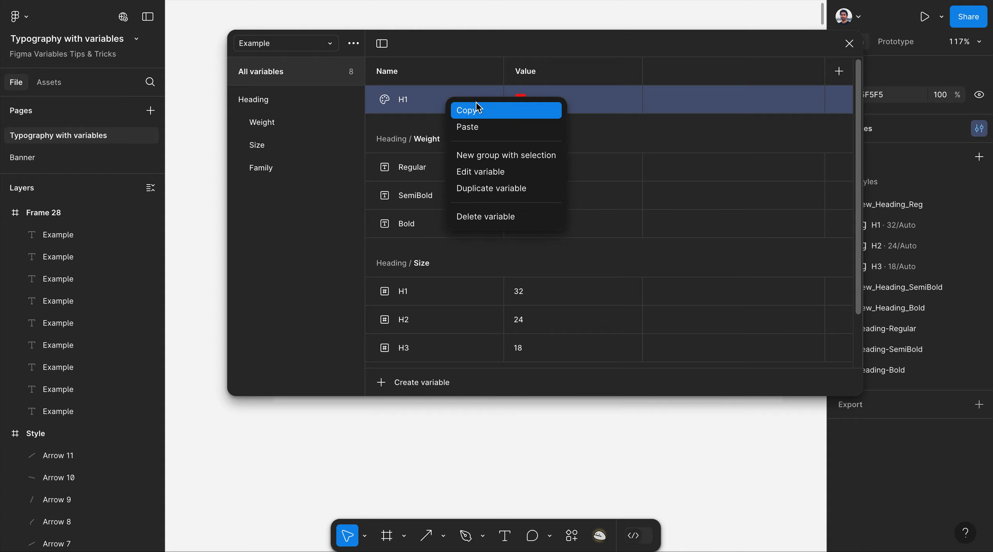
Duplicate H1 as a new variable H2 and set its colour to cyan 17F7F3.
{"action": "left_click", "coordinate": [480, 194]}
{"action": "type", "text": "H2"}
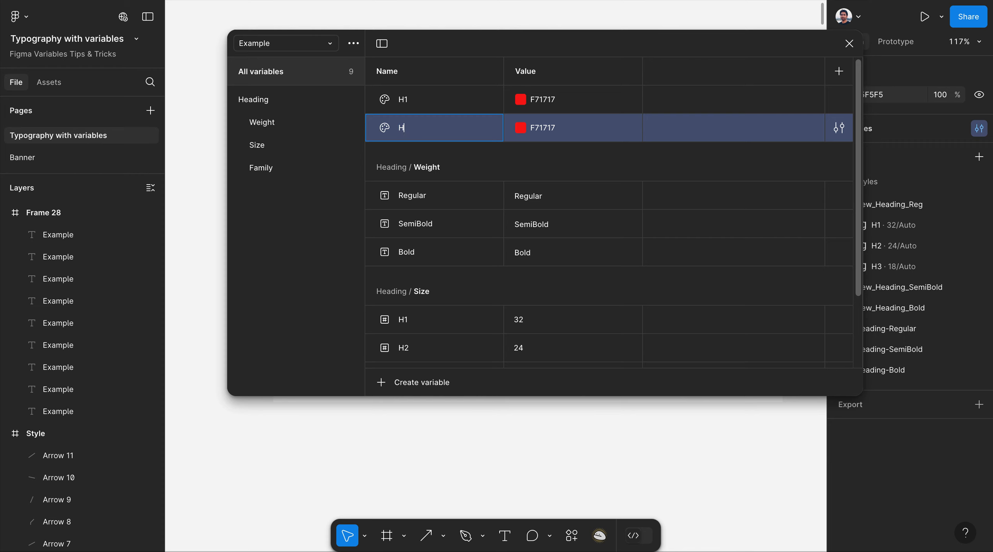
{"action": "left_click", "coordinate": [522, 125]}
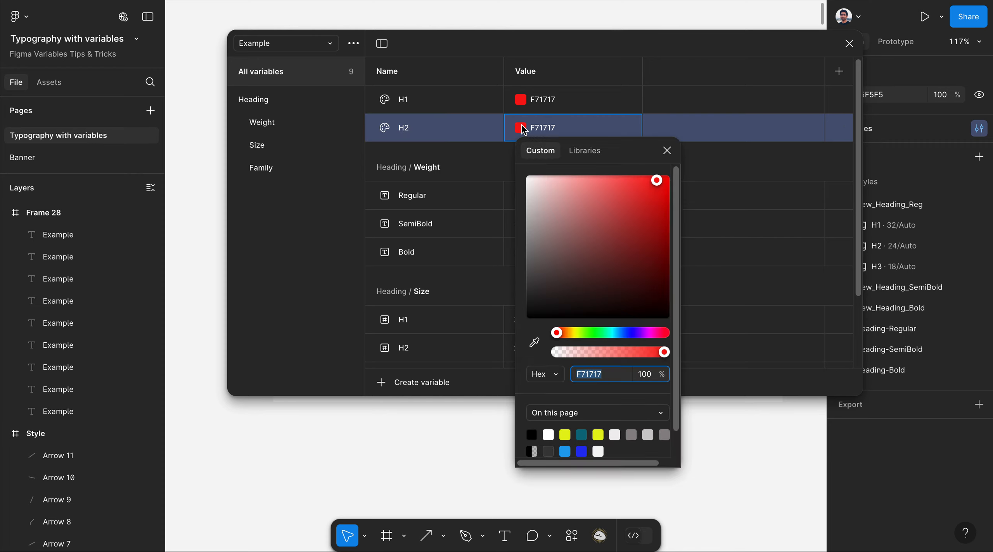
{"action": "left_click_drag", "start_coordinate": [619, 334], "coordinate": [610, 333]}
{"action": "key", "text": "Escape"}
Duplicate H2 as H3 and set its colour to dark teal 125756.
{"action": "right_click", "coordinate": [470, 128]}
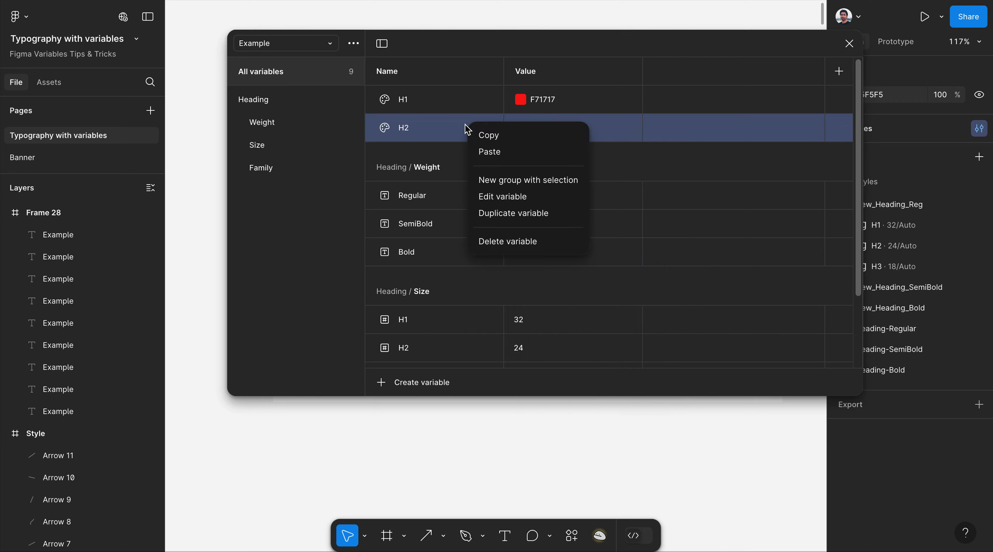
{"action": "left_click", "coordinate": [509, 214]}
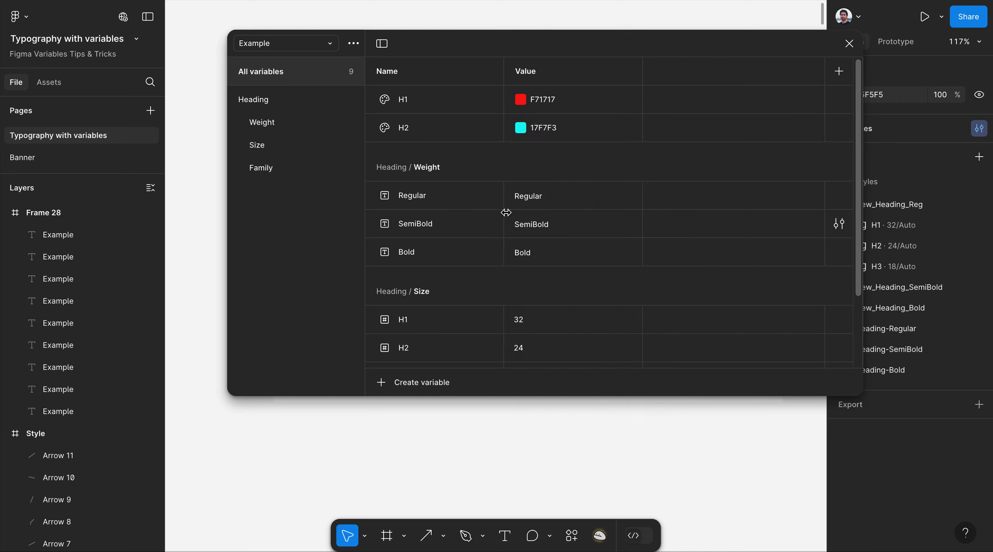
{"action": "type", "text": "H3"}
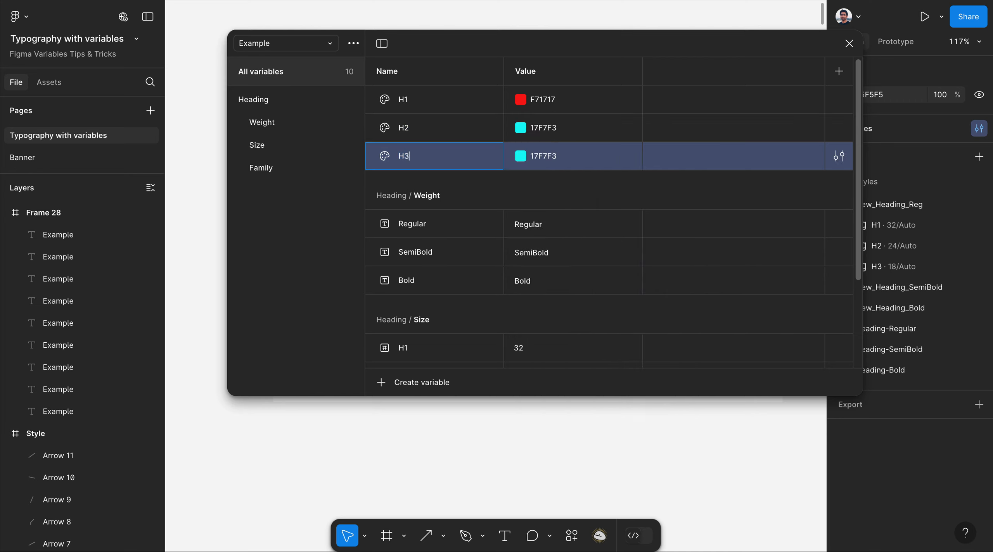
{"action": "left_click", "coordinate": [524, 158]}
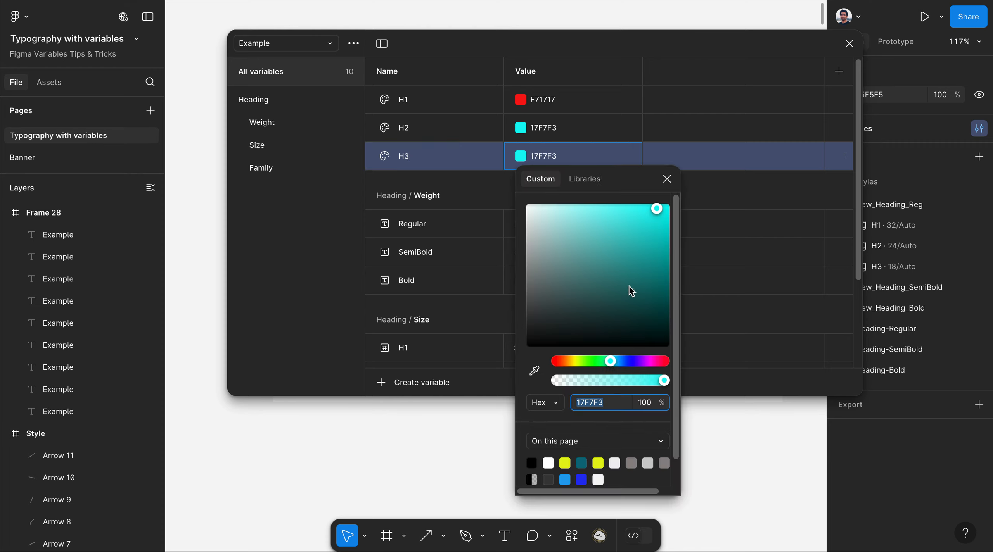
{"action": "left_click", "coordinate": [641, 299]}
{"action": "left_click", "coordinate": [728, 130]}
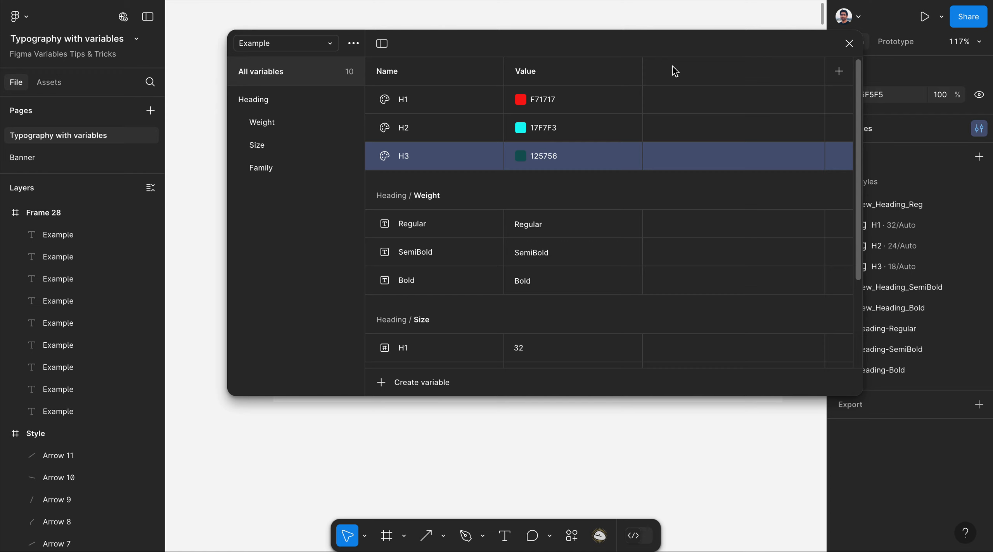
Group the H1–H3 variables into a new group named Colors and close the variables window.
{"action": "left_click", "coordinate": [418, 131], "text": "shift"}
{"action": "left_click", "coordinate": [421, 102], "text": "shift"}
{"action": "right_click", "coordinate": [422, 102]}
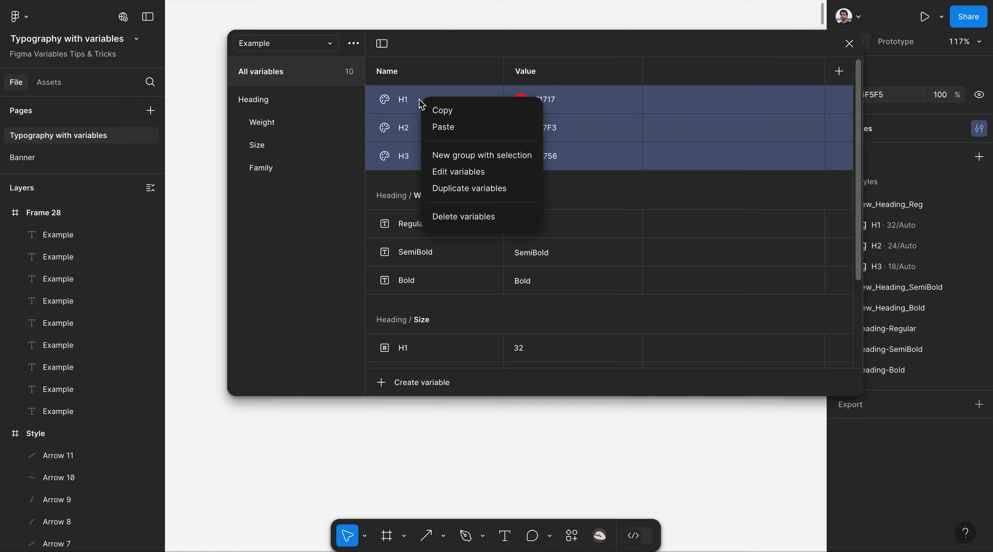
{"action": "left_click", "coordinate": [467, 155]}
{"action": "double_click", "coordinate": [283, 191]}
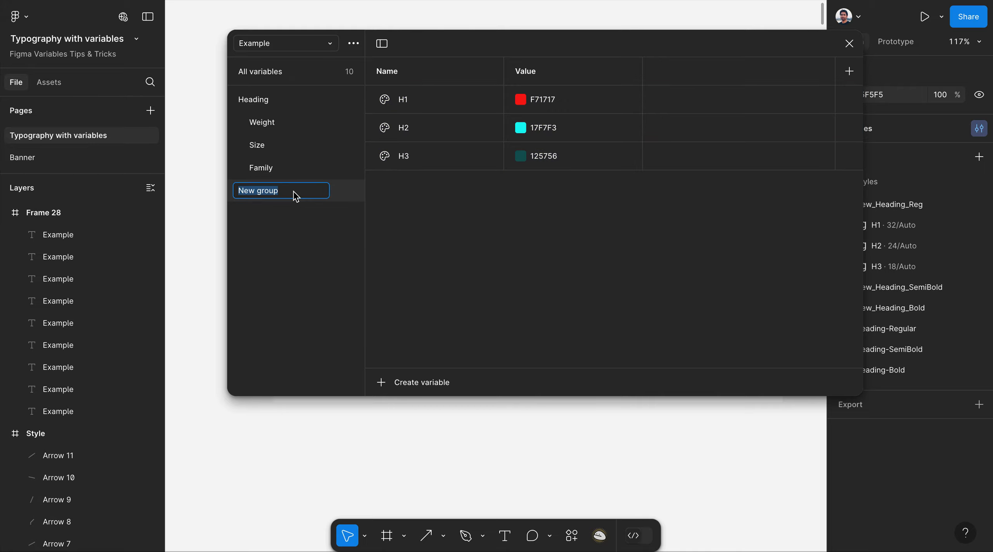
{"action": "type", "text": "Colors"}
{"action": "key", "text": "Return"}
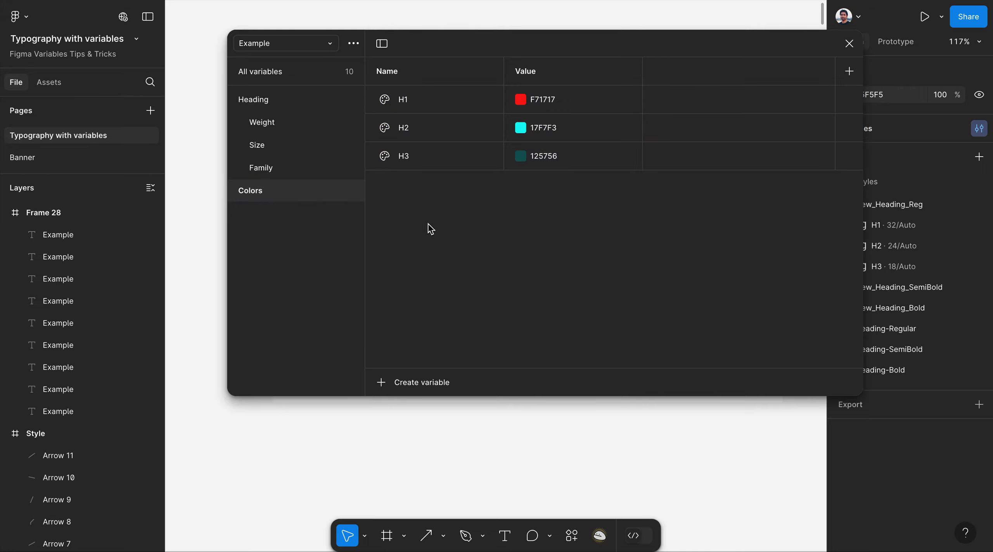
{"action": "left_click", "coordinate": [849, 43]}
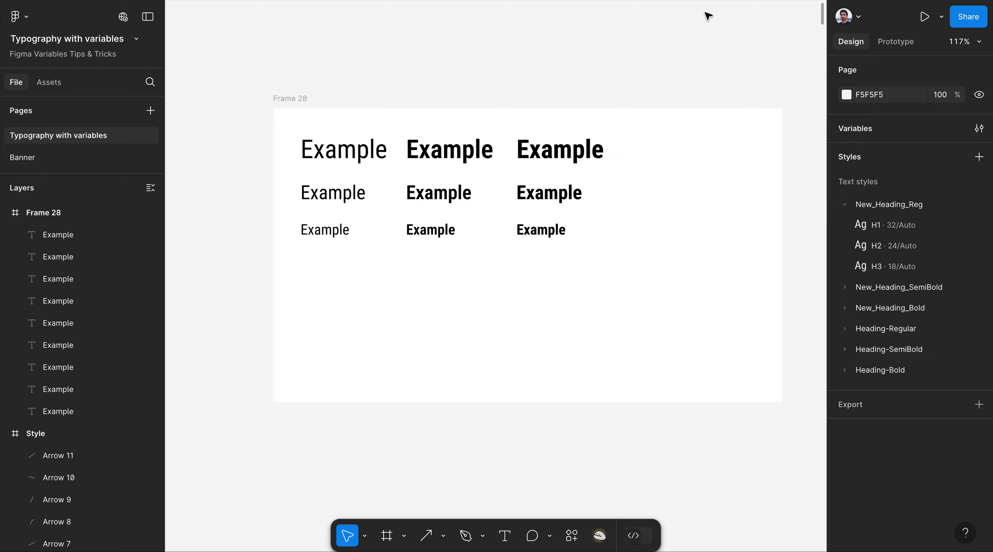
With nothing selected, start a new colour style from the Styles + menu, showing a default D9D9D9 fill.
{"action": "left_click", "coordinate": [337, 148]}
{"action": "scroll", "coordinate": [938, 349], "scroll_direction": "down", "scroll_amount": 2}
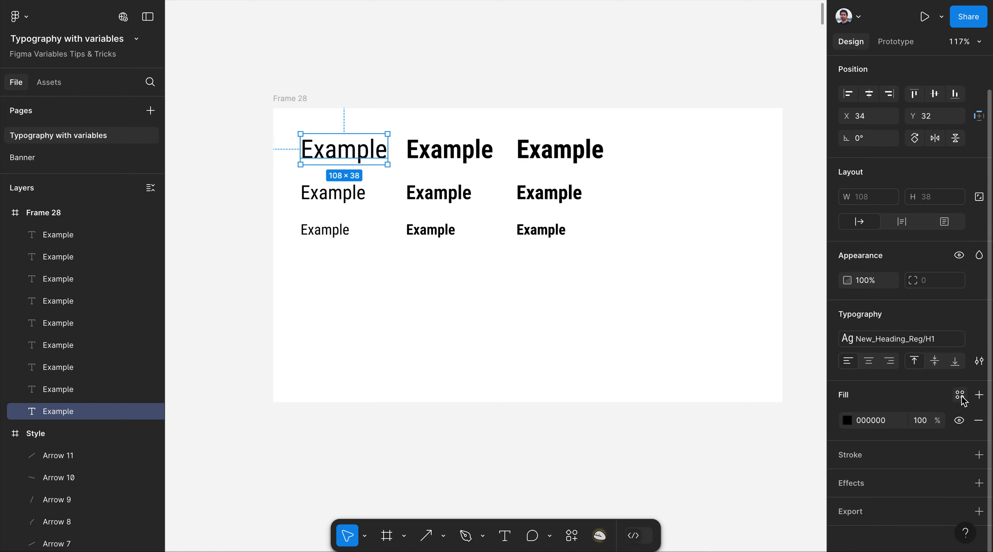
{"action": "scroll", "coordinate": [838, 284], "scroll_direction": "up", "scroll_amount": 2}
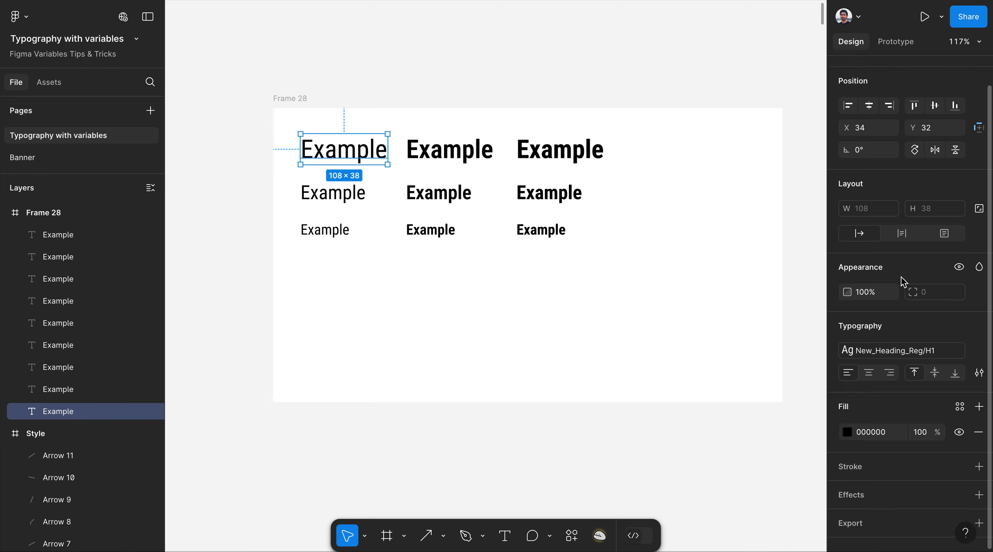
{"action": "left_click", "coordinate": [798, 185]}
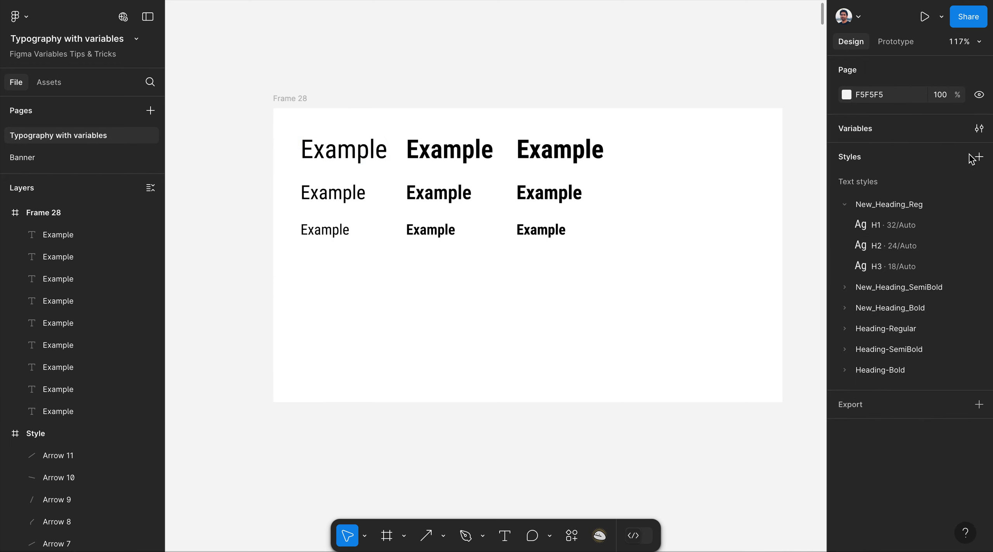
{"action": "left_click", "coordinate": [980, 157]}
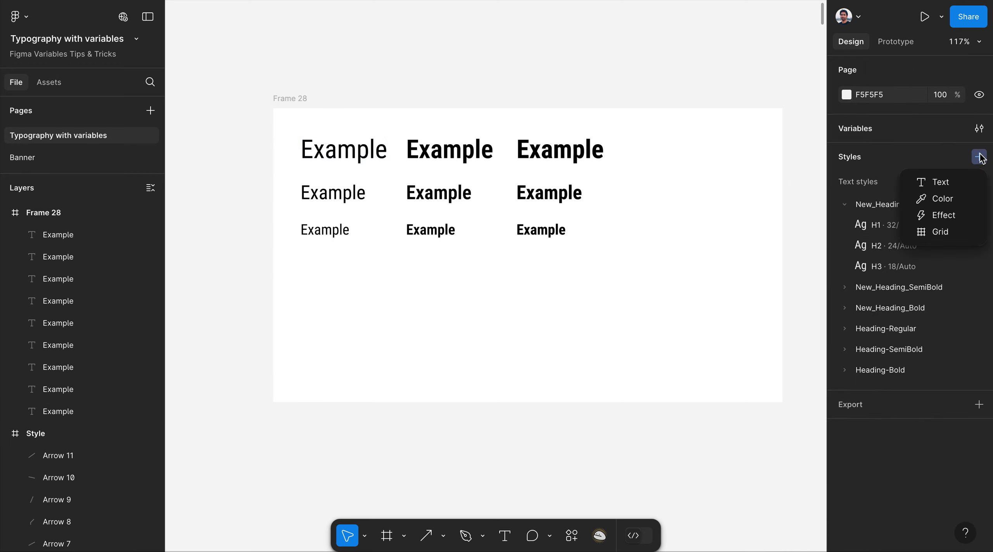
{"action": "left_click", "coordinate": [947, 200]}
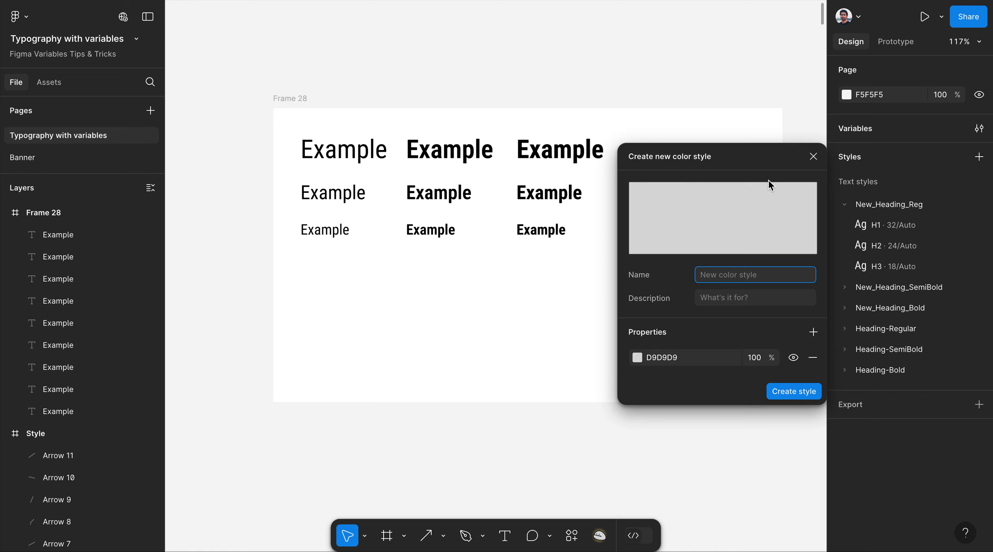
Cancel the default D9D9D9 colour style, check the regular H1 Example's fill, then deselect.
{"action": "left_click", "coordinate": [814, 157]}
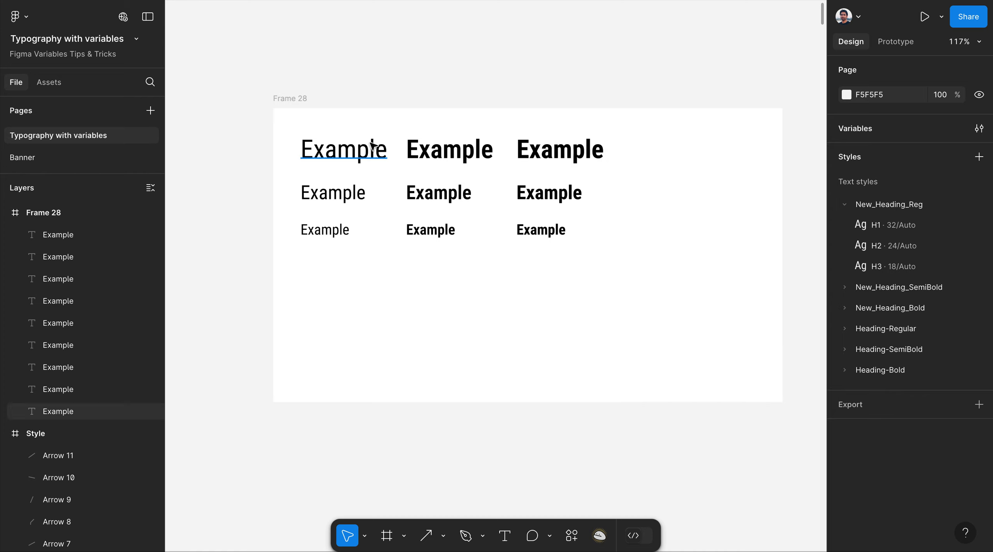
{"action": "left_click", "coordinate": [358, 151]}
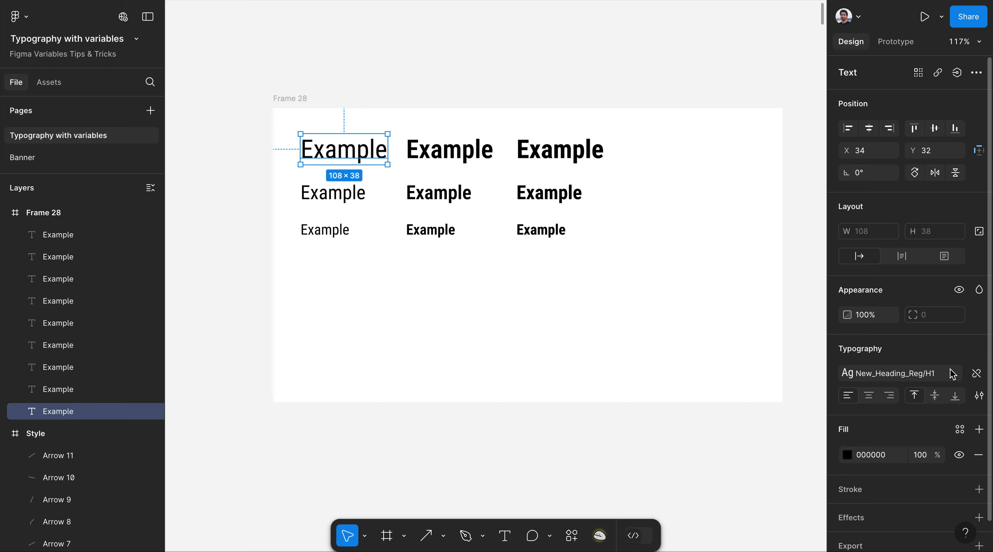
{"action": "scroll", "coordinate": [944, 363], "scroll_direction": "down", "scroll_amount": 1}
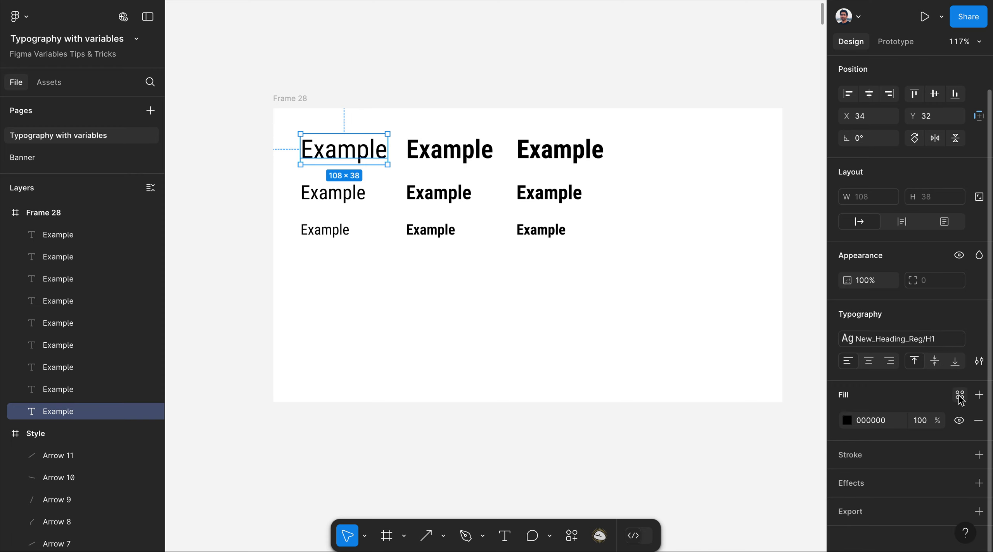
{"action": "scroll", "coordinate": [900, 315], "scroll_direction": "up", "scroll_amount": 1}
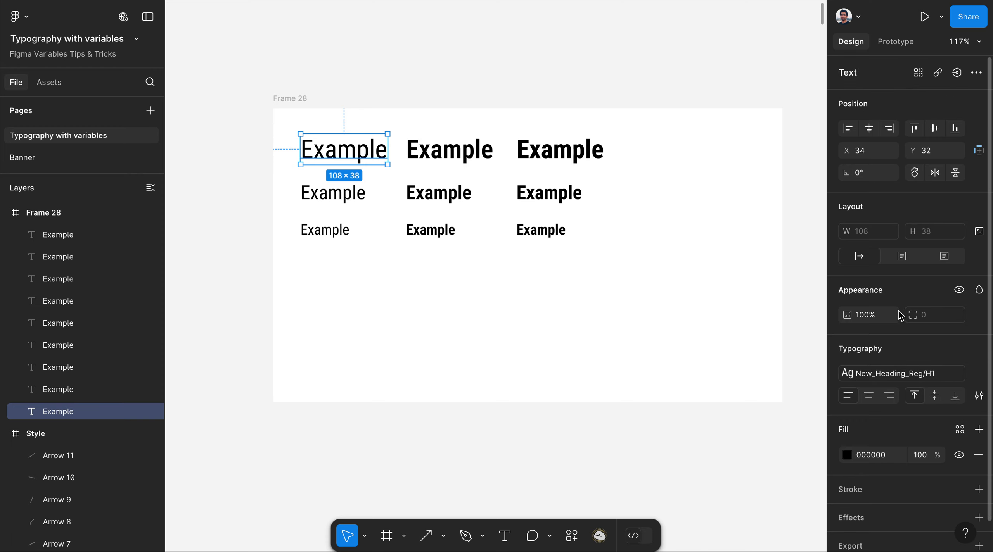
{"action": "left_click", "coordinate": [809, 229]}
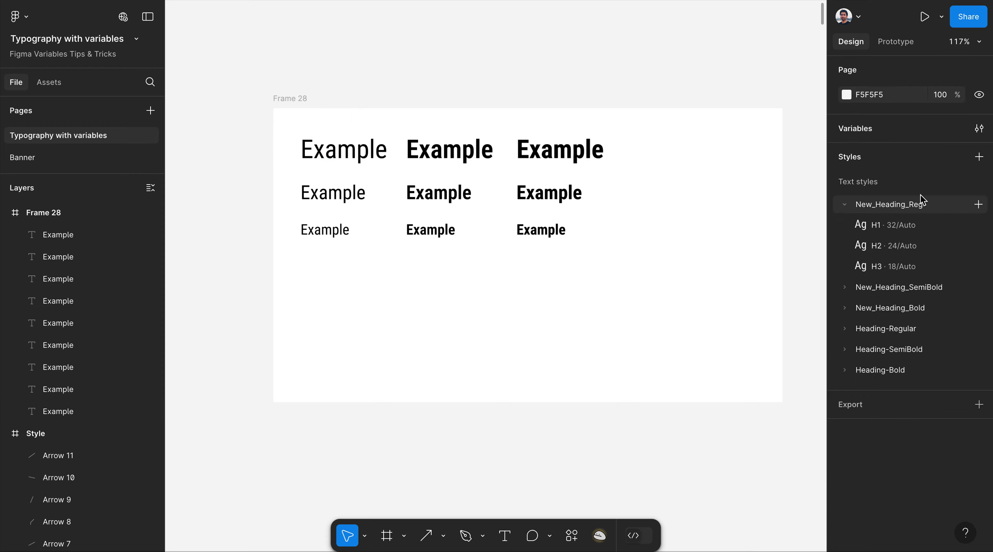
Create a new colour style whose colour is bound to the red Colors/H1 library variable.
{"action": "left_click", "coordinate": [979, 157]}
{"action": "left_click", "coordinate": [945, 191]}
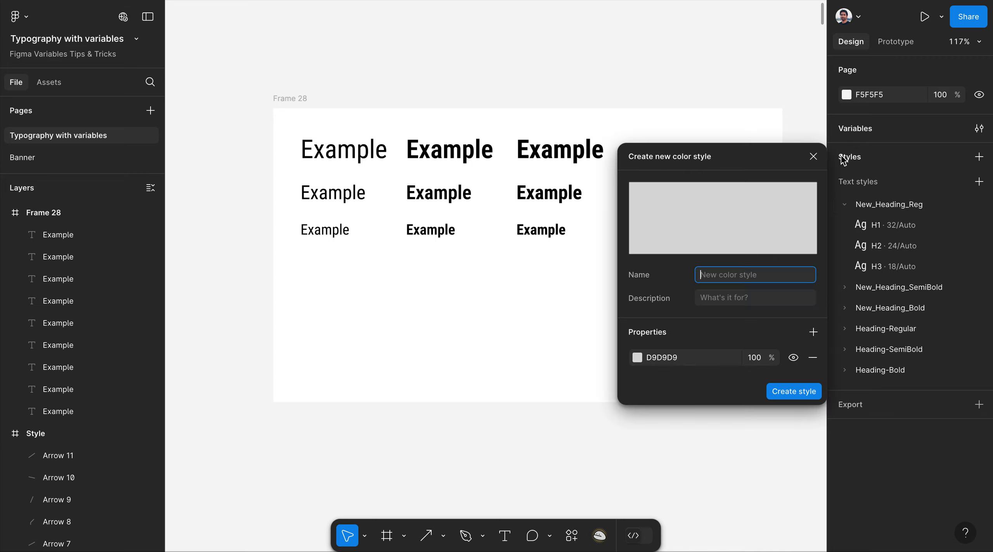
{"action": "left_click", "coordinate": [722, 360]}
{"action": "left_click", "coordinate": [637, 357]}
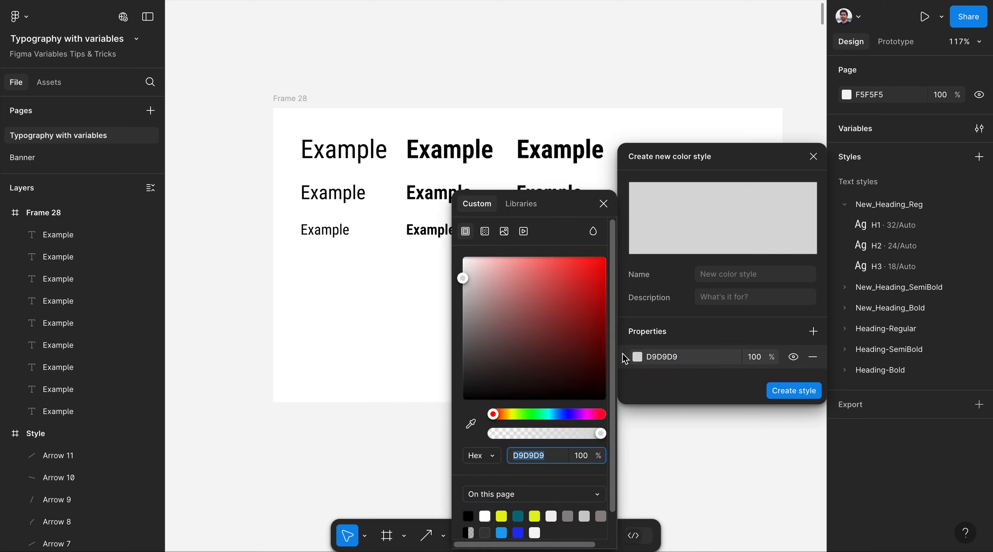
{"action": "left_click", "coordinate": [562, 208]}
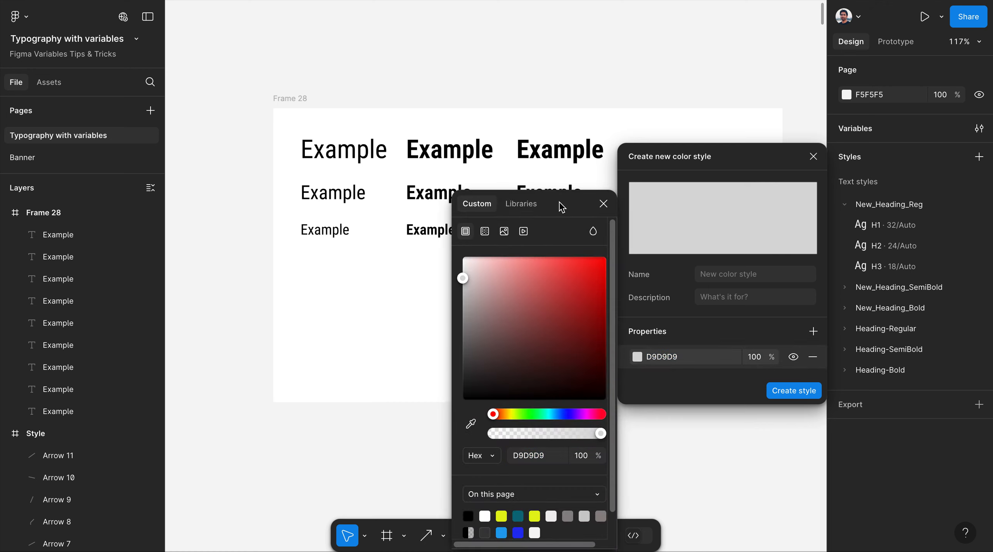
{"action": "left_click_drag", "start_coordinate": [561, 208], "coordinate": [504, 104]}
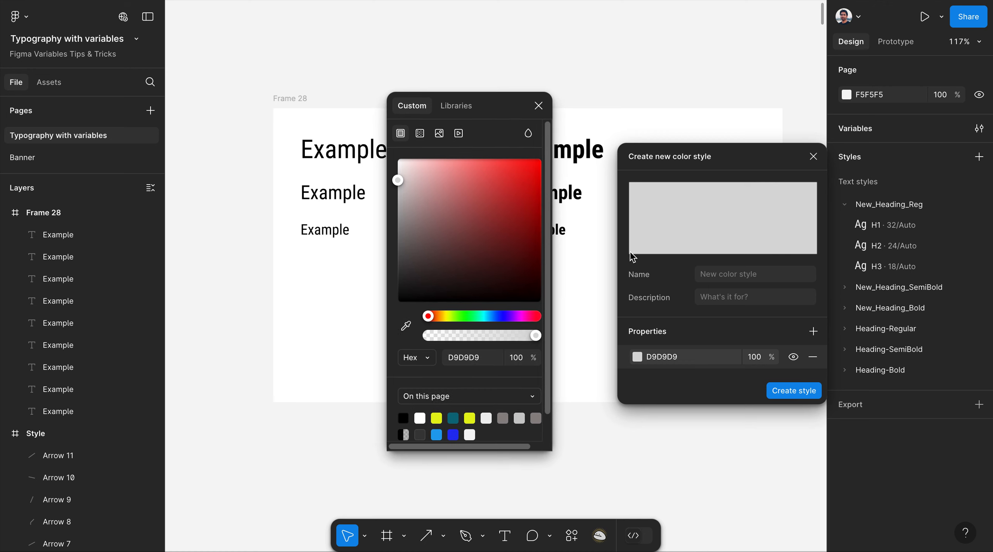
{"action": "left_click", "coordinate": [457, 110]}
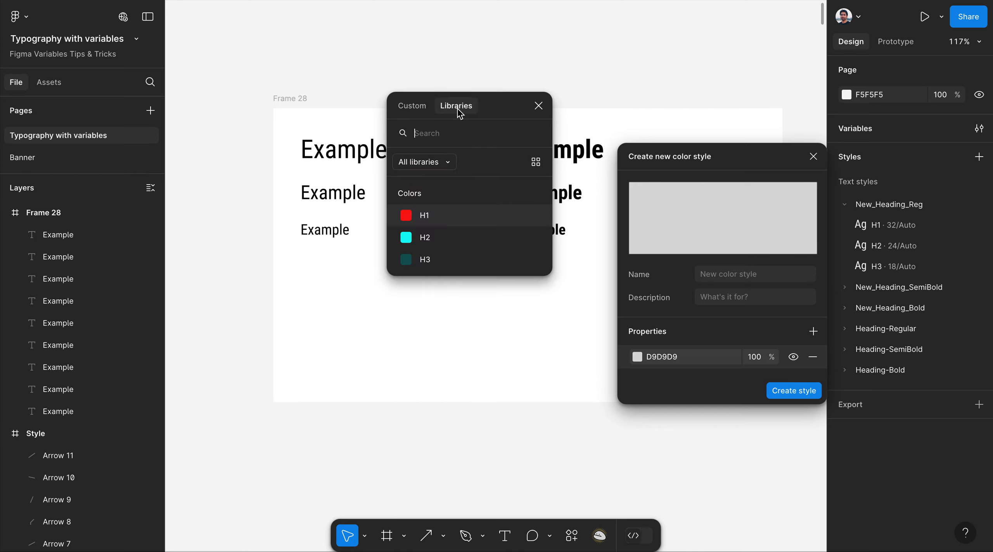
{"action": "left_click", "coordinate": [417, 110]}
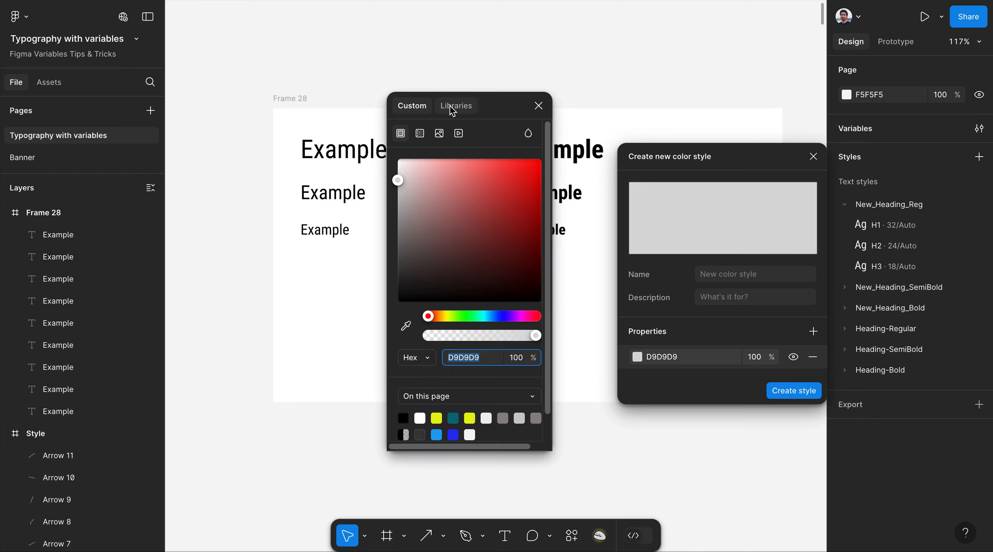
{"action": "left_click", "coordinate": [451, 110]}
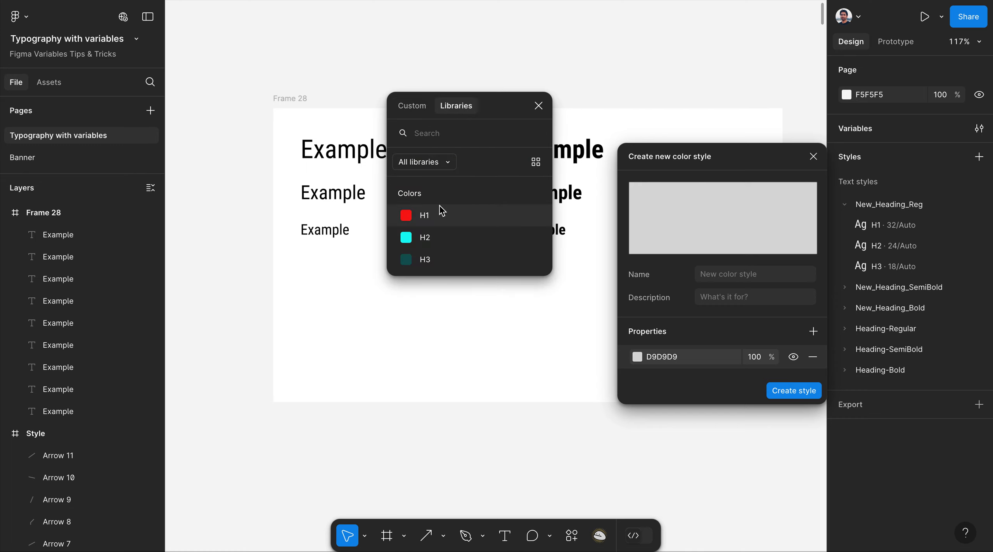
{"action": "left_click", "coordinate": [438, 223]}
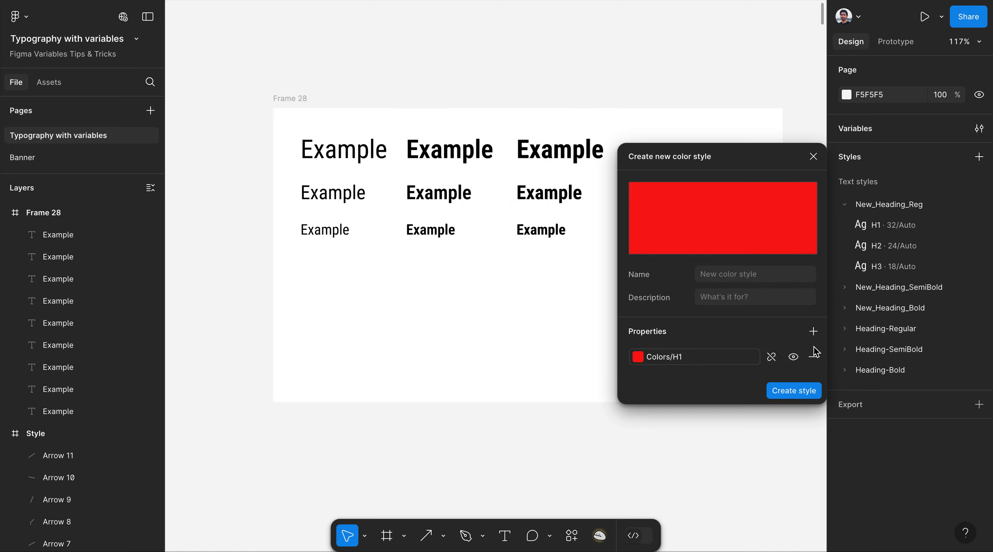
{"action": "left_click", "coordinate": [801, 388]}
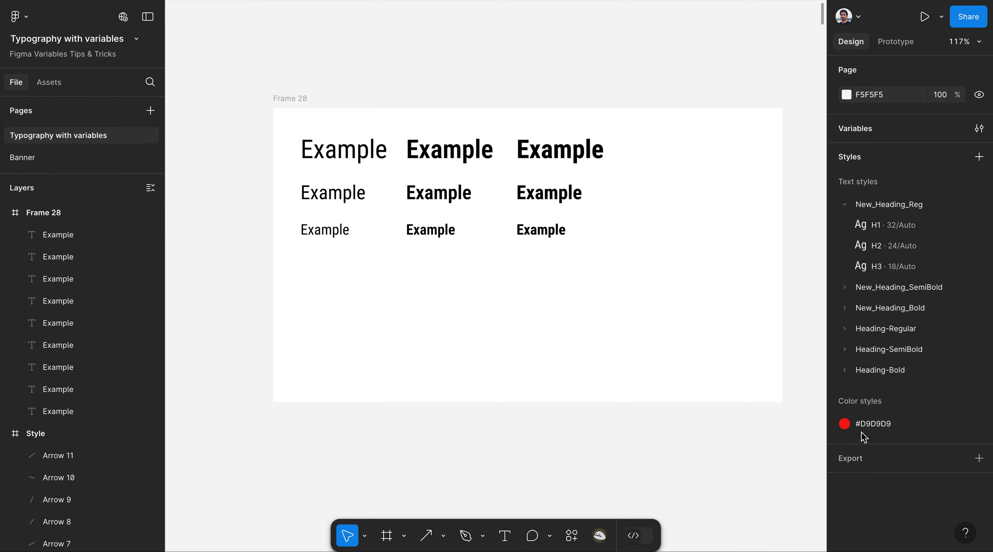
Fill the regular H1 Example text with the red H1 colour variable.
{"action": "left_click", "coordinate": [339, 154]}
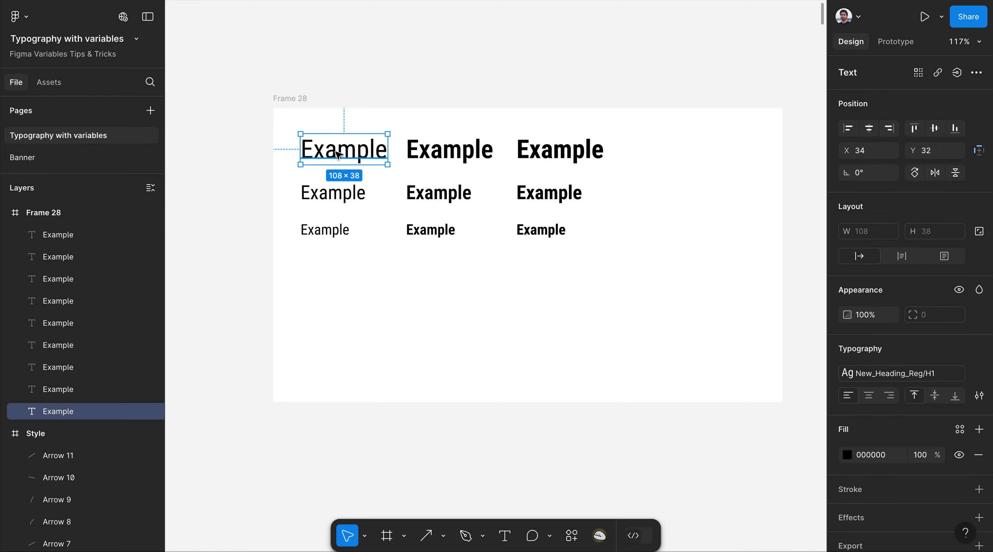
{"action": "scroll", "coordinate": [983, 388], "scroll_direction": "down", "scroll_amount": 2}
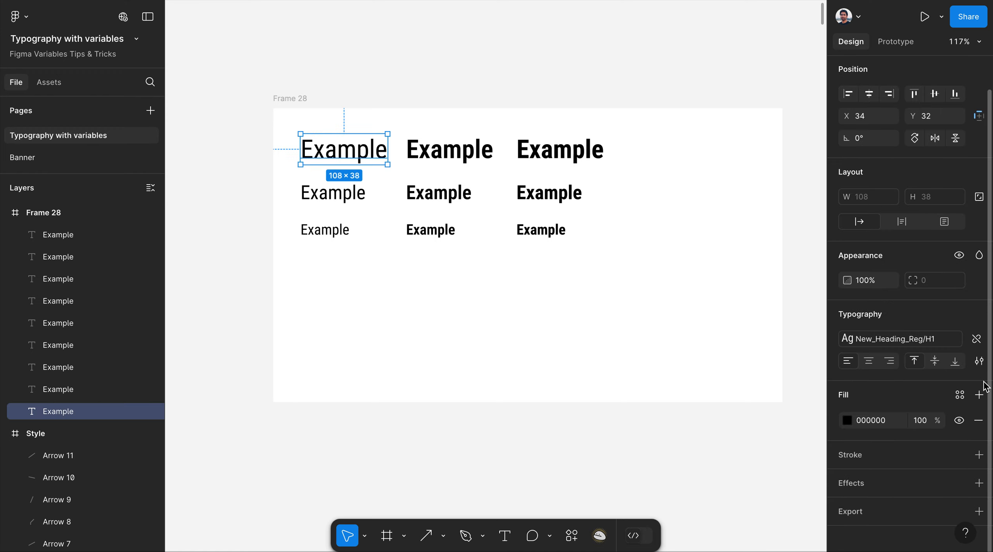
{"action": "left_click", "coordinate": [959, 395]}
{"action": "left_click", "coordinate": [721, 377]}
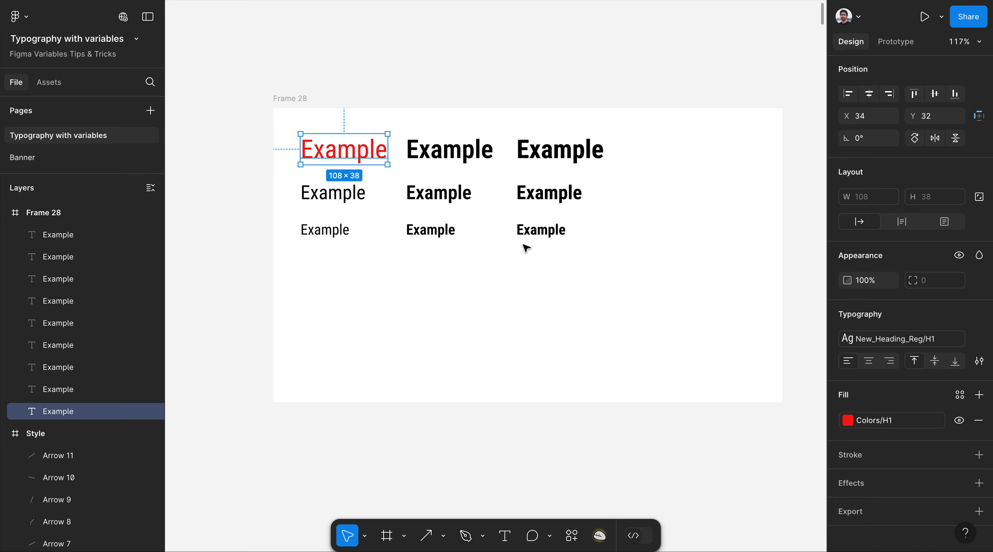
Fill the regular H2 Example text with the cyan H2 colour variable.
{"action": "left_click", "coordinate": [448, 153]}
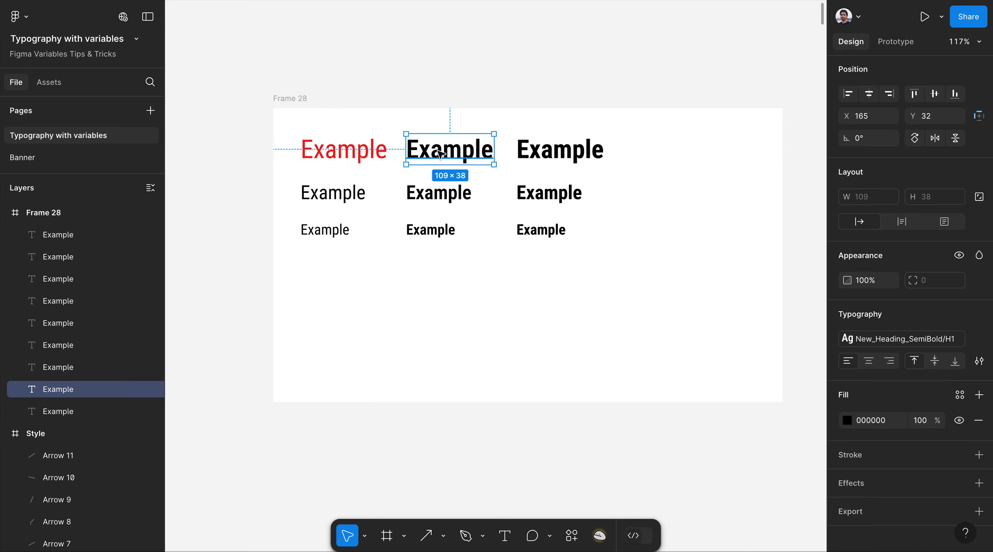
{"action": "left_click", "coordinate": [960, 395]}
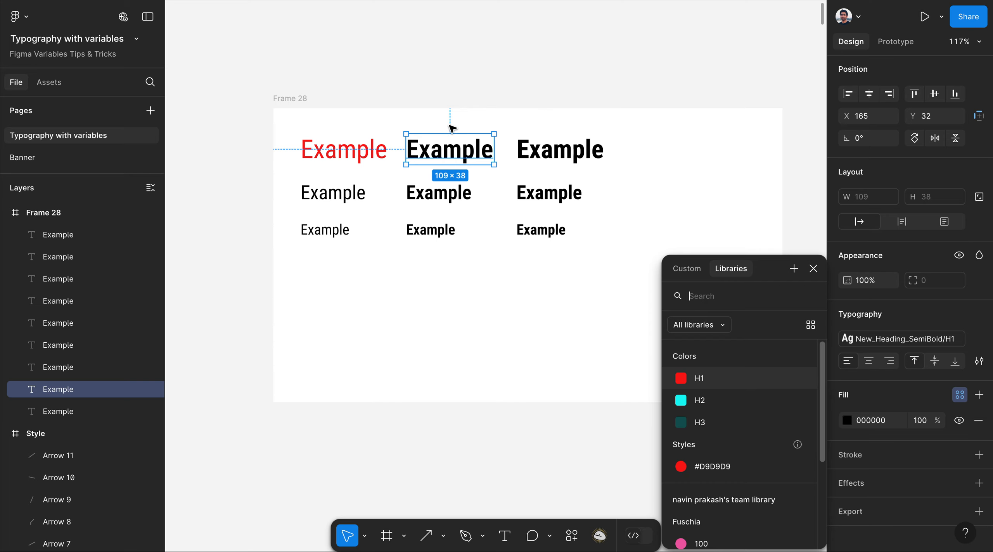
{"action": "left_click", "coordinate": [351, 199]}
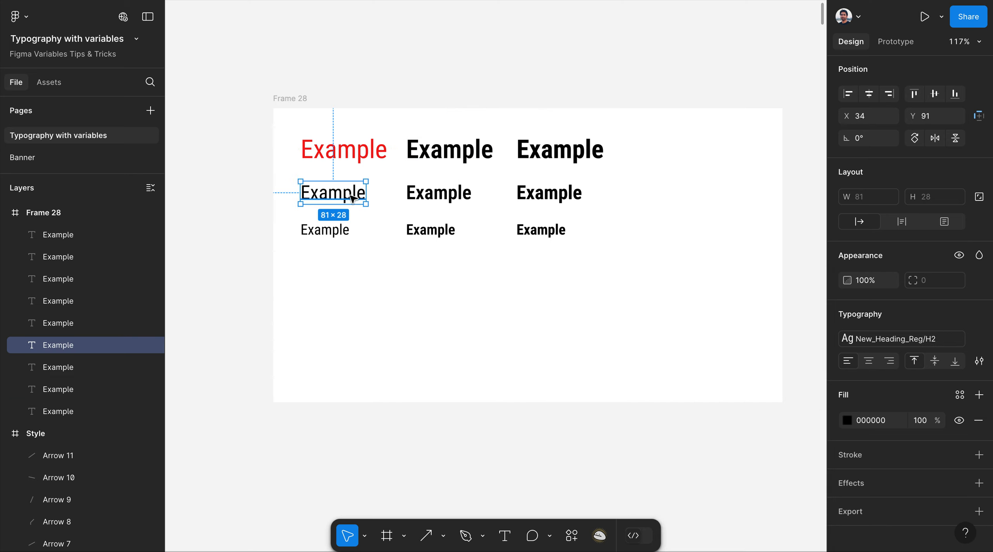
{"action": "left_click", "coordinate": [960, 395]}
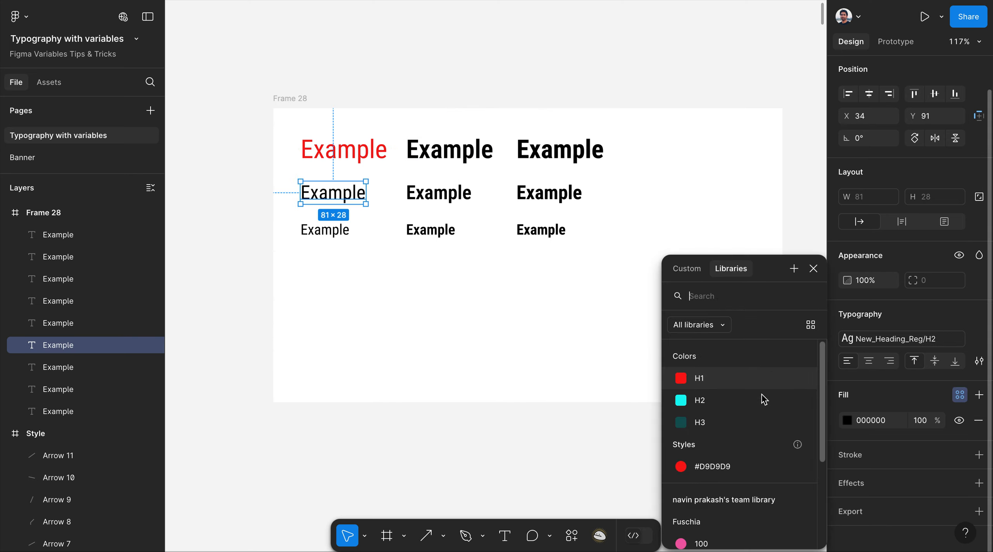
{"action": "left_click", "coordinate": [714, 406]}
Fill the regular H3 Example text with the dark teal H3 colour variable.
{"action": "left_click", "coordinate": [333, 235]}
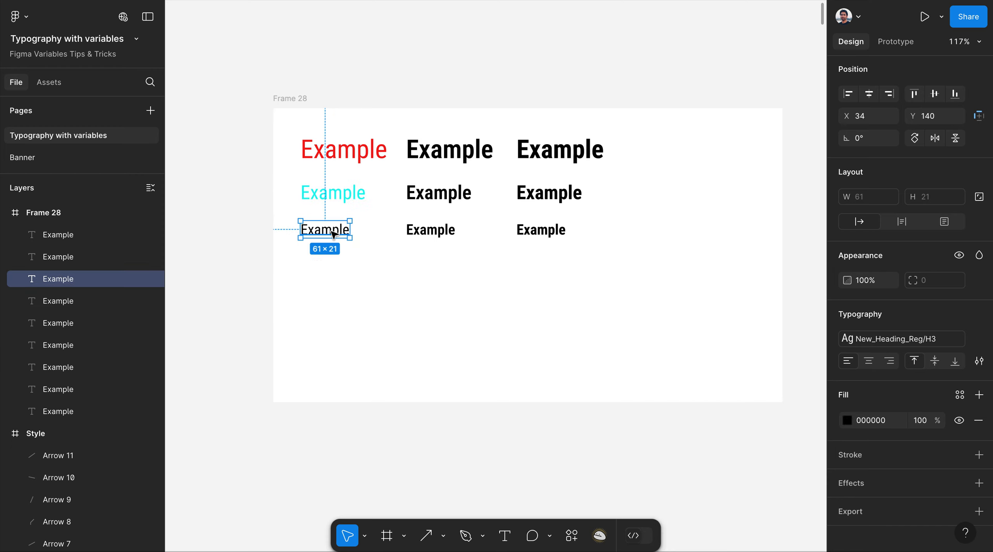
{"action": "left_click", "coordinate": [961, 397]}
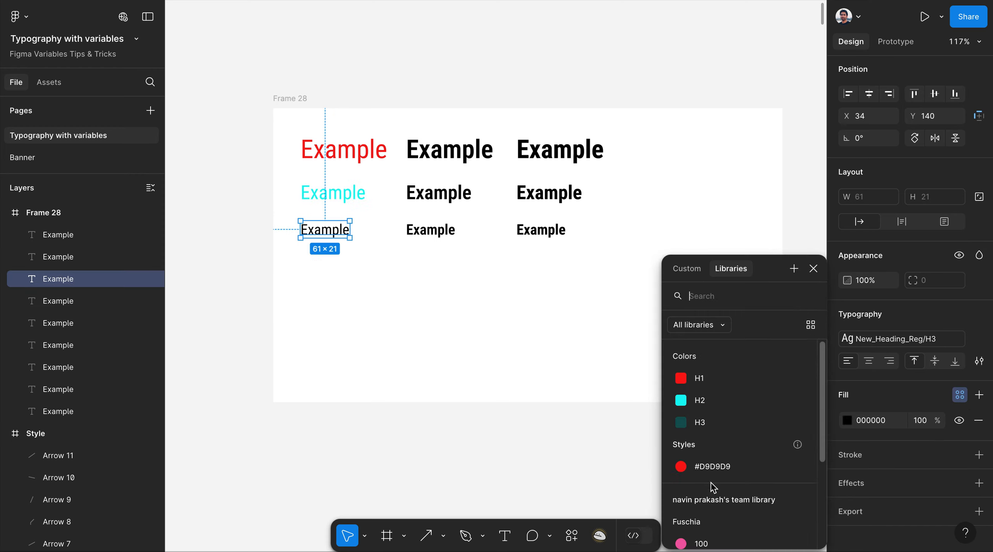
{"action": "left_click", "coordinate": [703, 427]}
{"action": "left_click", "coordinate": [471, 293]}
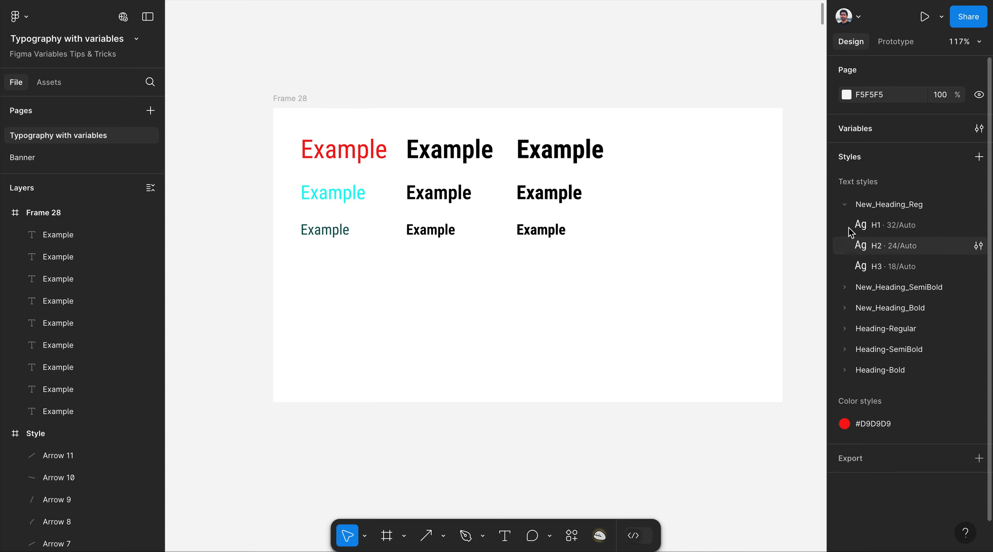
Collapse the New_Heading_Reg text style group in the styles list.
{"action": "left_click", "coordinate": [845, 205]}
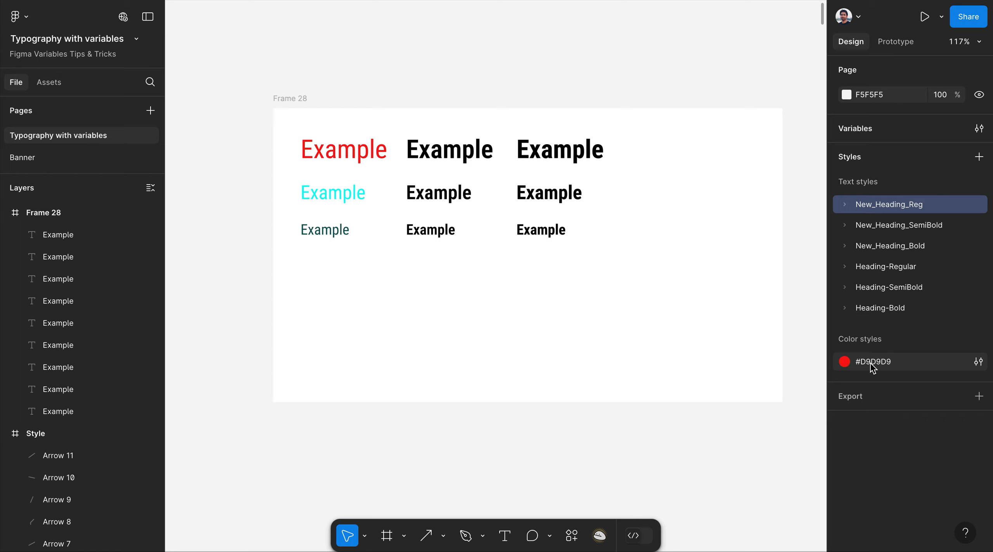
{"action": "left_click", "coordinate": [845, 205]}
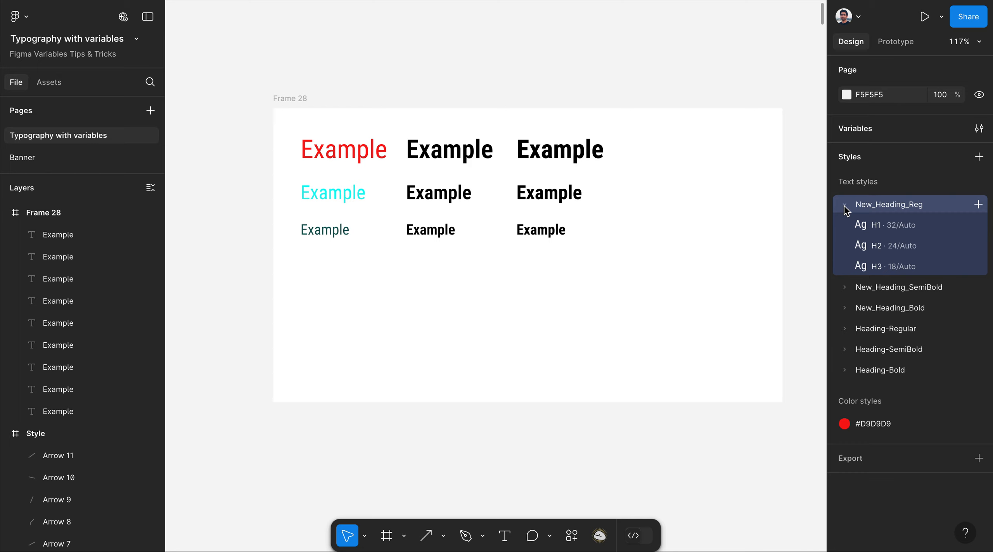
{"action": "left_click", "coordinate": [844, 205]}
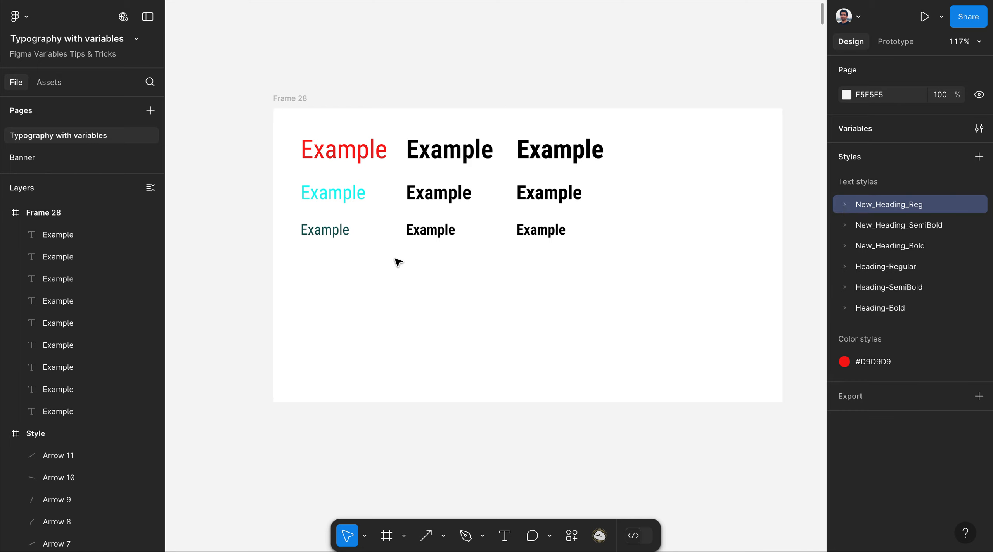